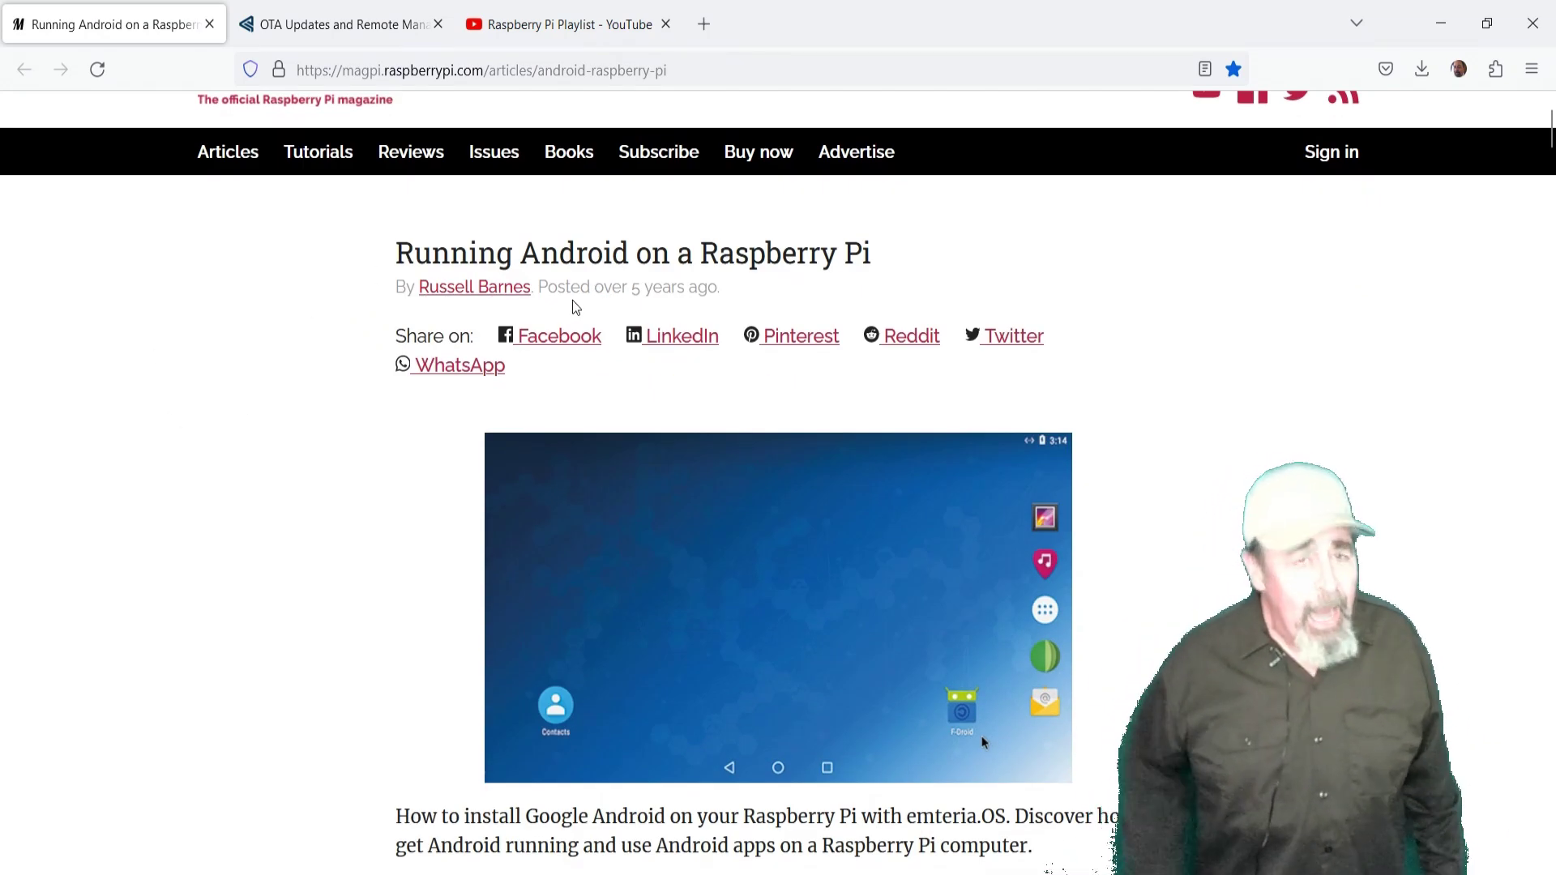
# Step: Skim the MagPi 'Running Android on a Raspberry Pi' article, scrolling down and back up
pyautogui.moveTo(548, 294); pyautogui.dragTo(702, 278)
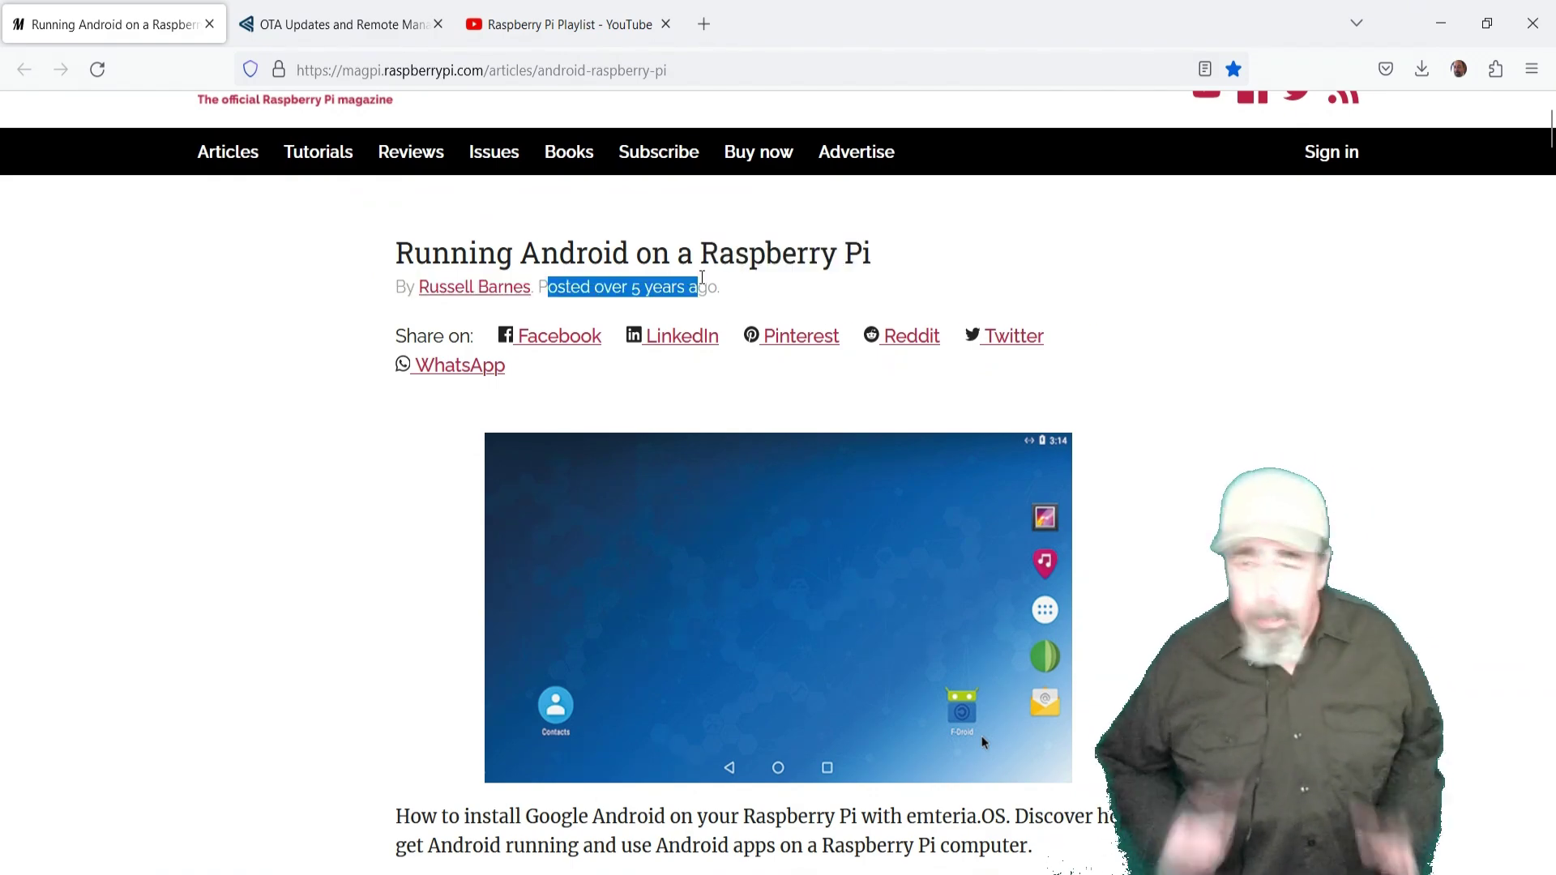
pyautogui.click(256, 484)
pyautogui.scroll(-6, 256, 483)
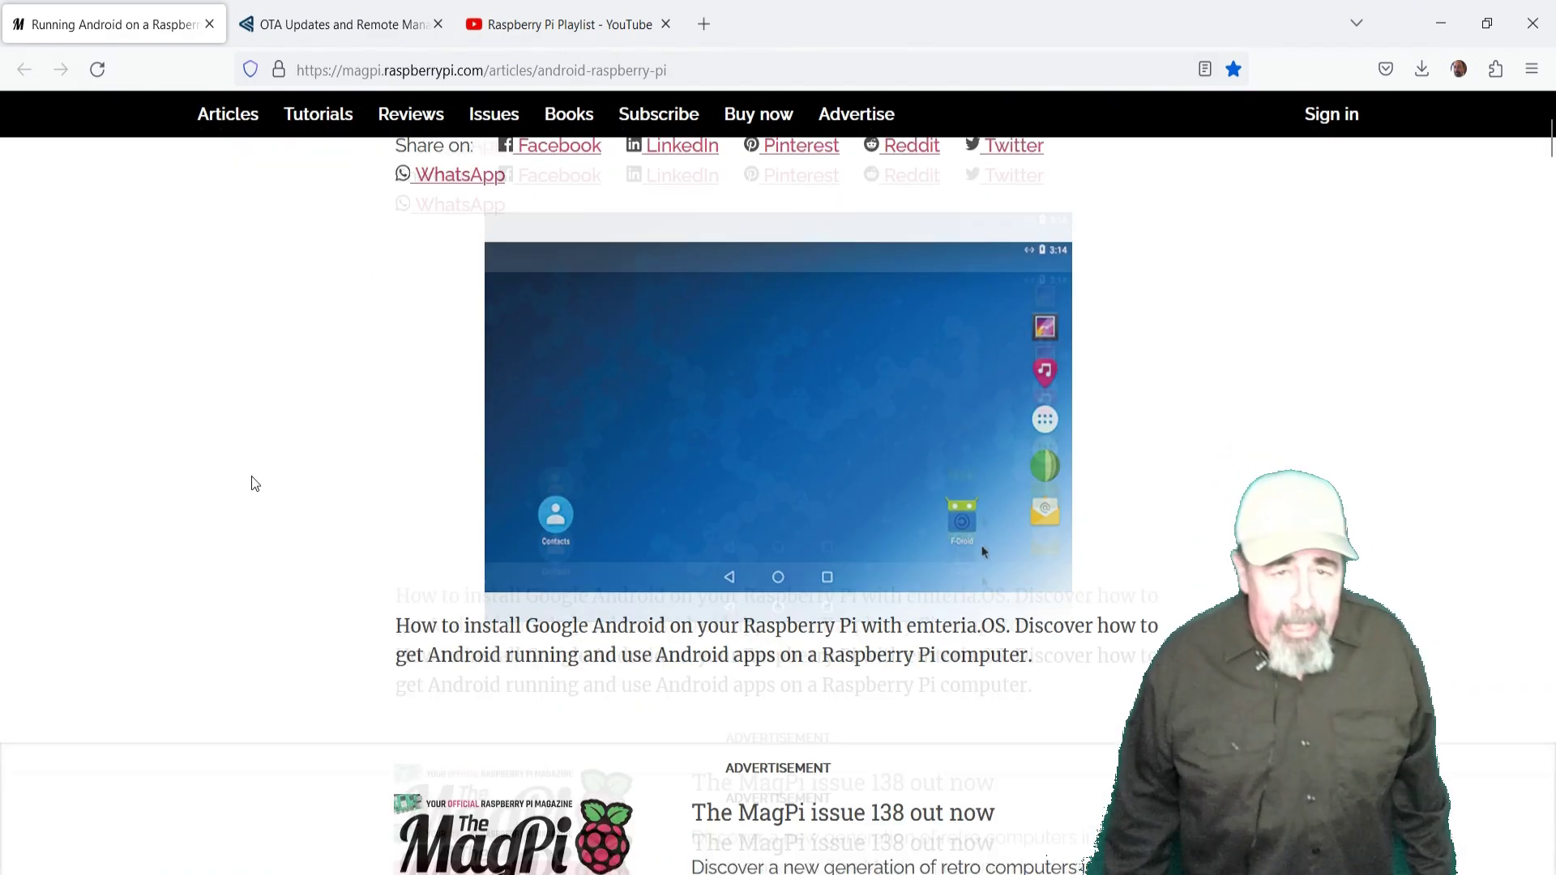
pyautogui.scroll(8, 255, 484)
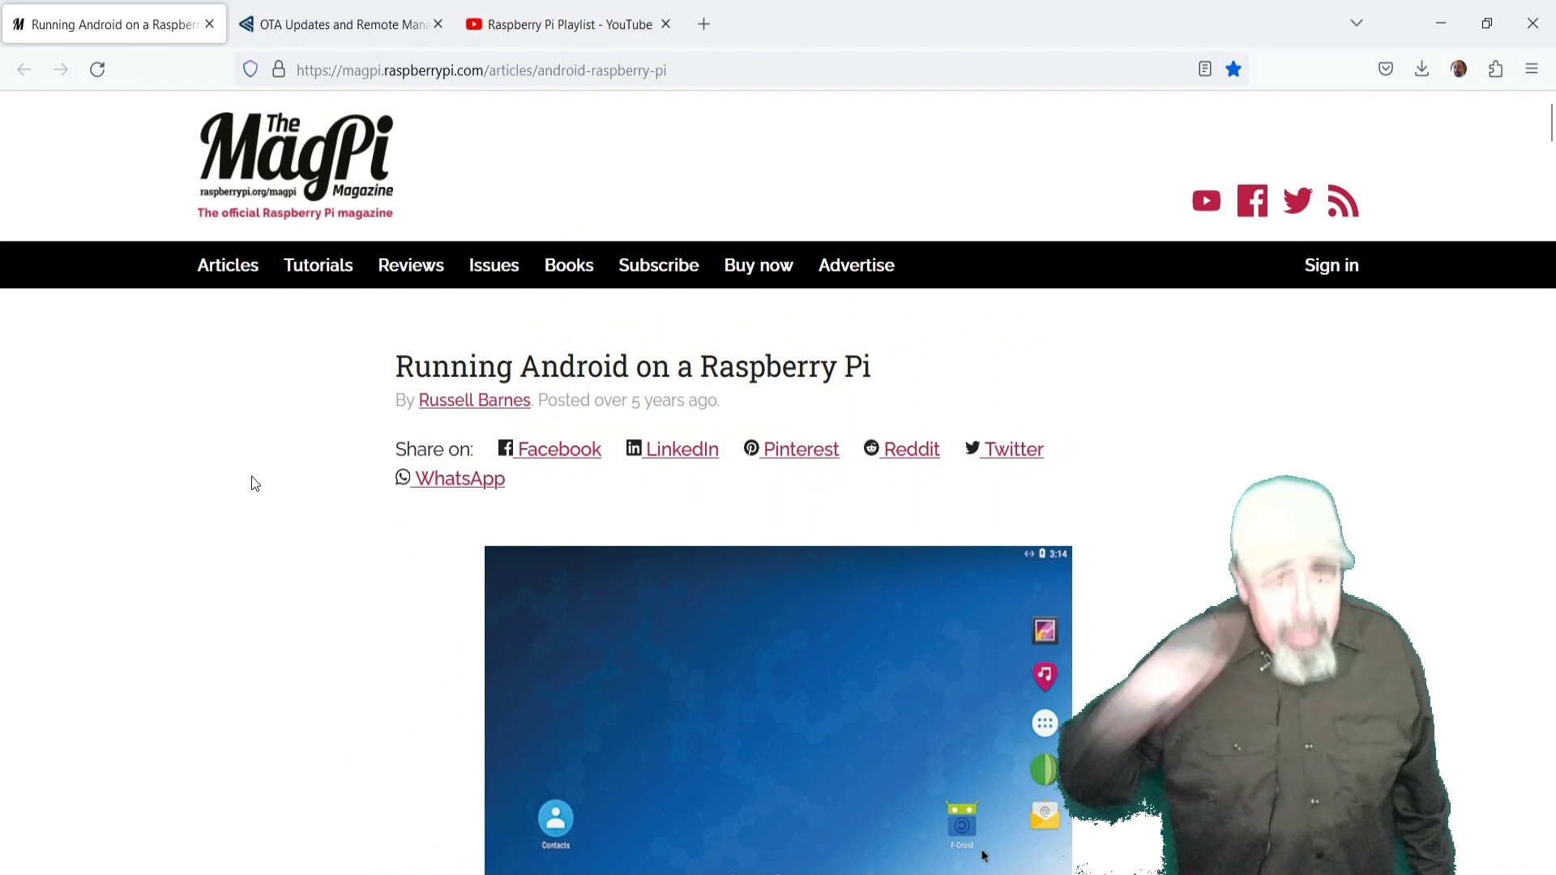
# Step: Switch to the Emteria homepage, look over the dashboard login page, and return home
pyautogui.click(323, 27)
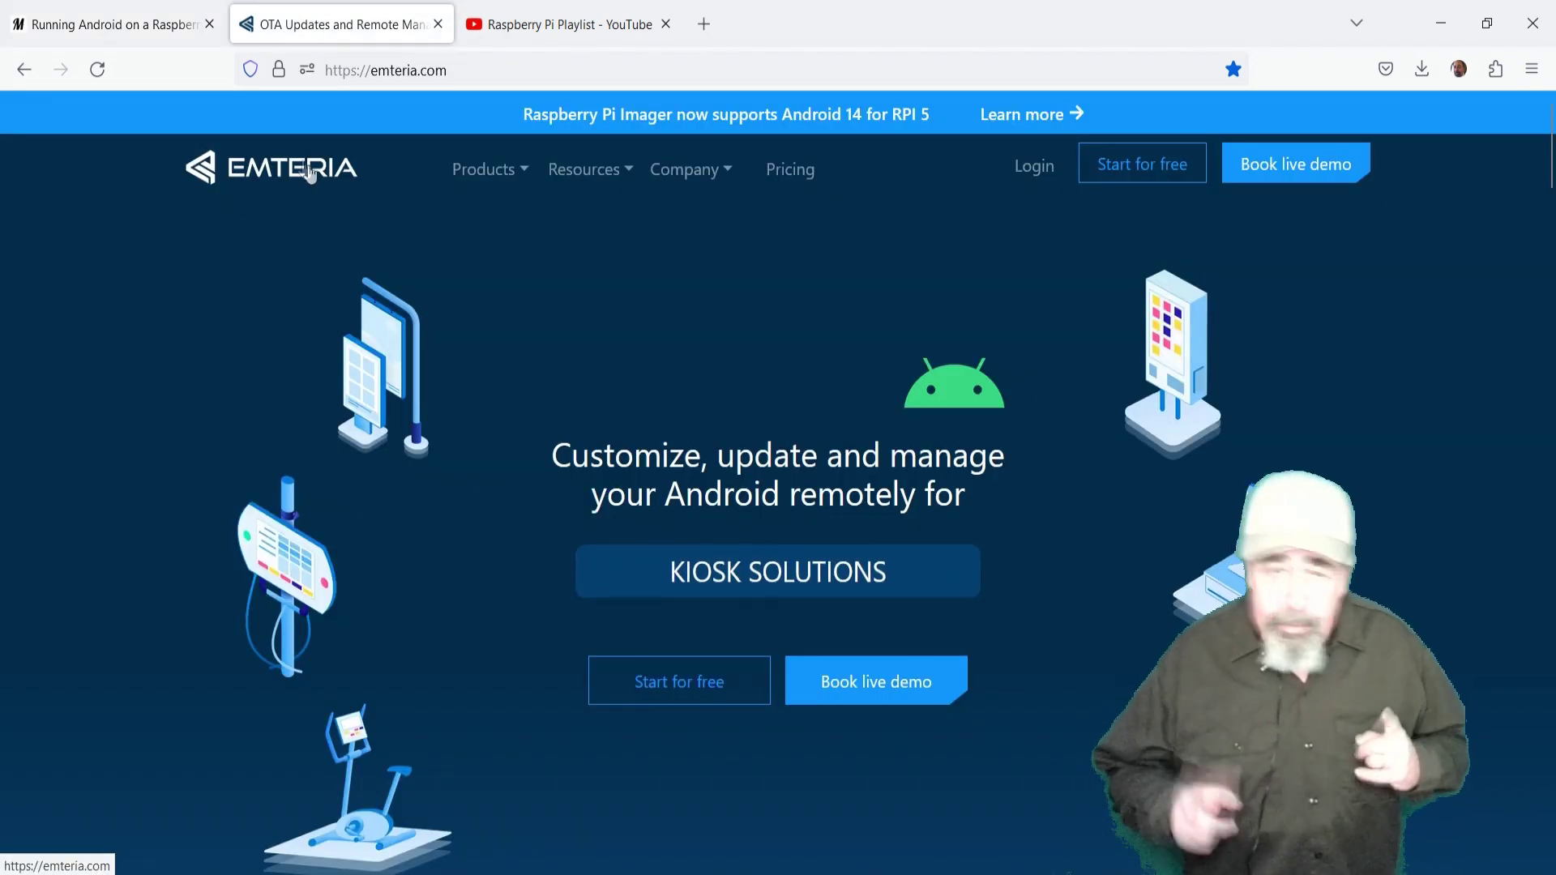
pyautogui.click(1036, 180)
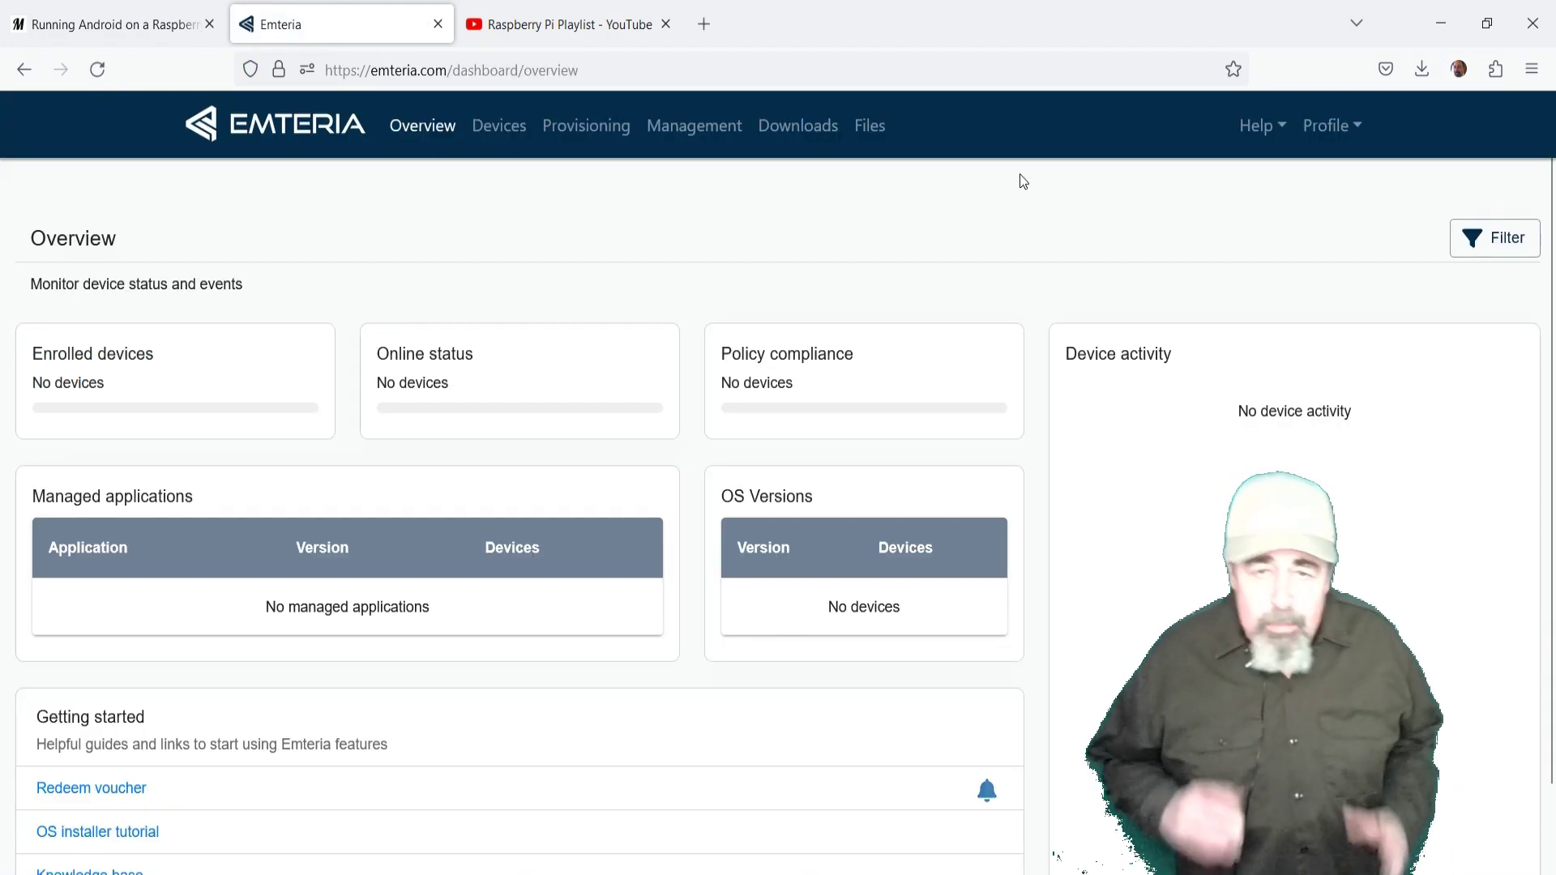
pyautogui.scroll(-1, 624, 690)
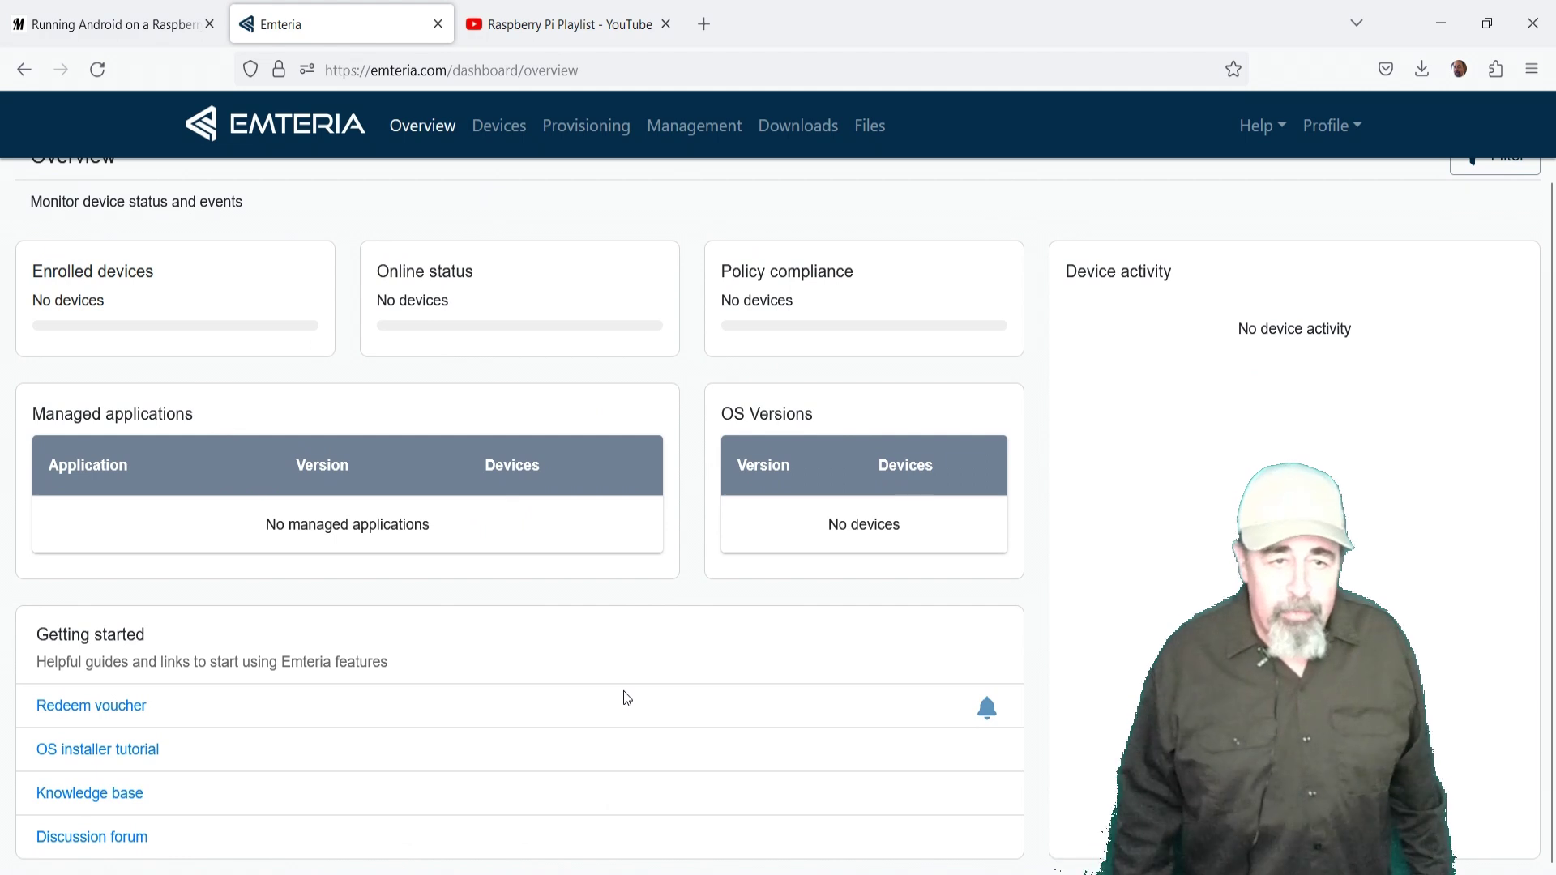
pyautogui.scroll(1, 605, 712)
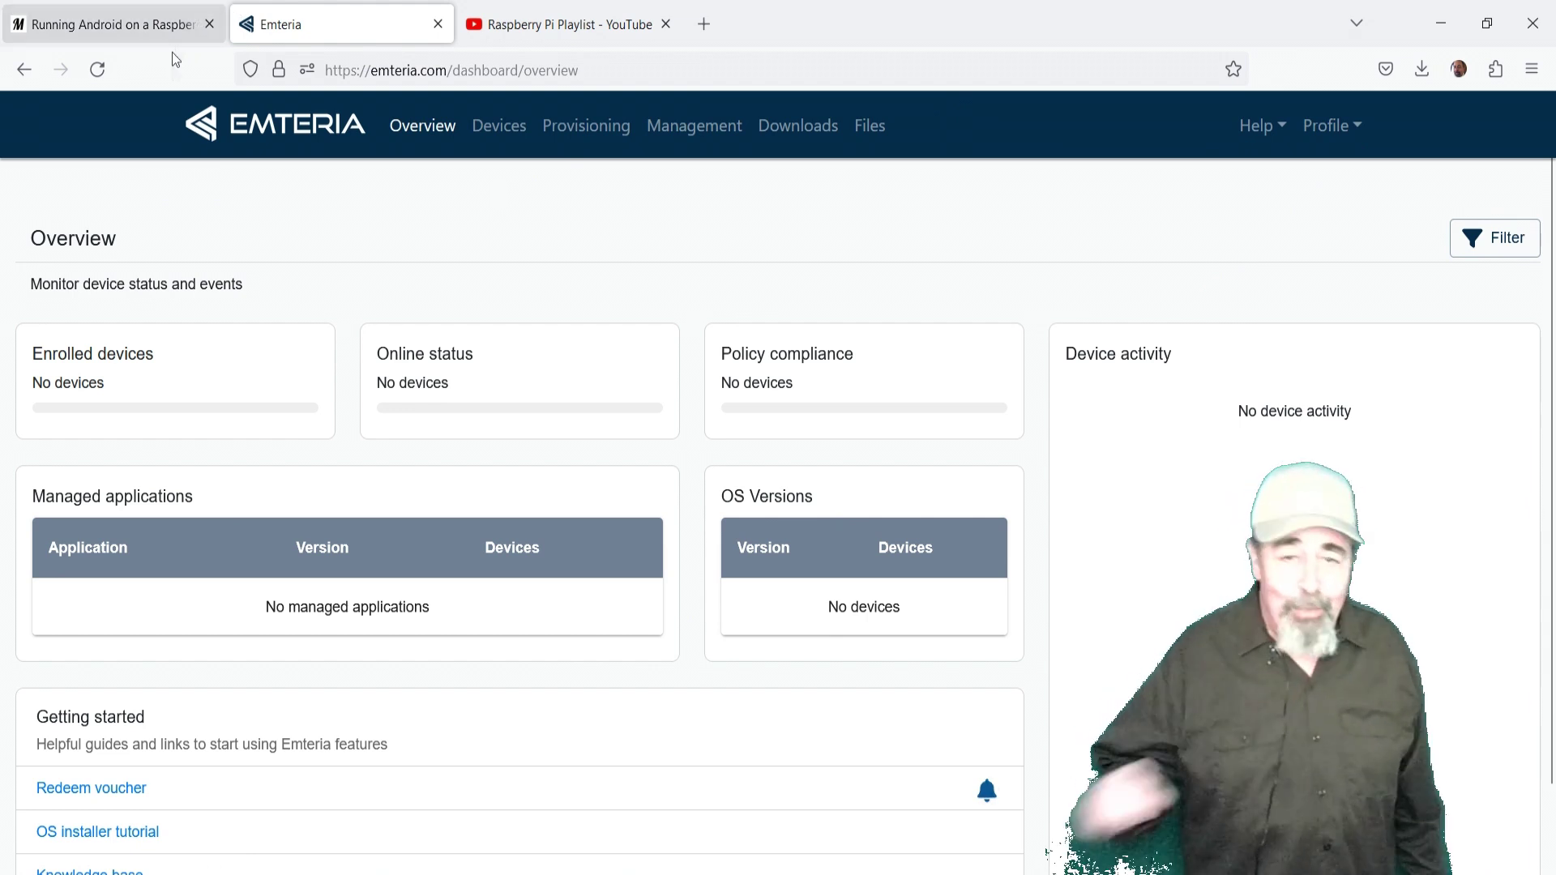
pyautogui.click(200, 125)
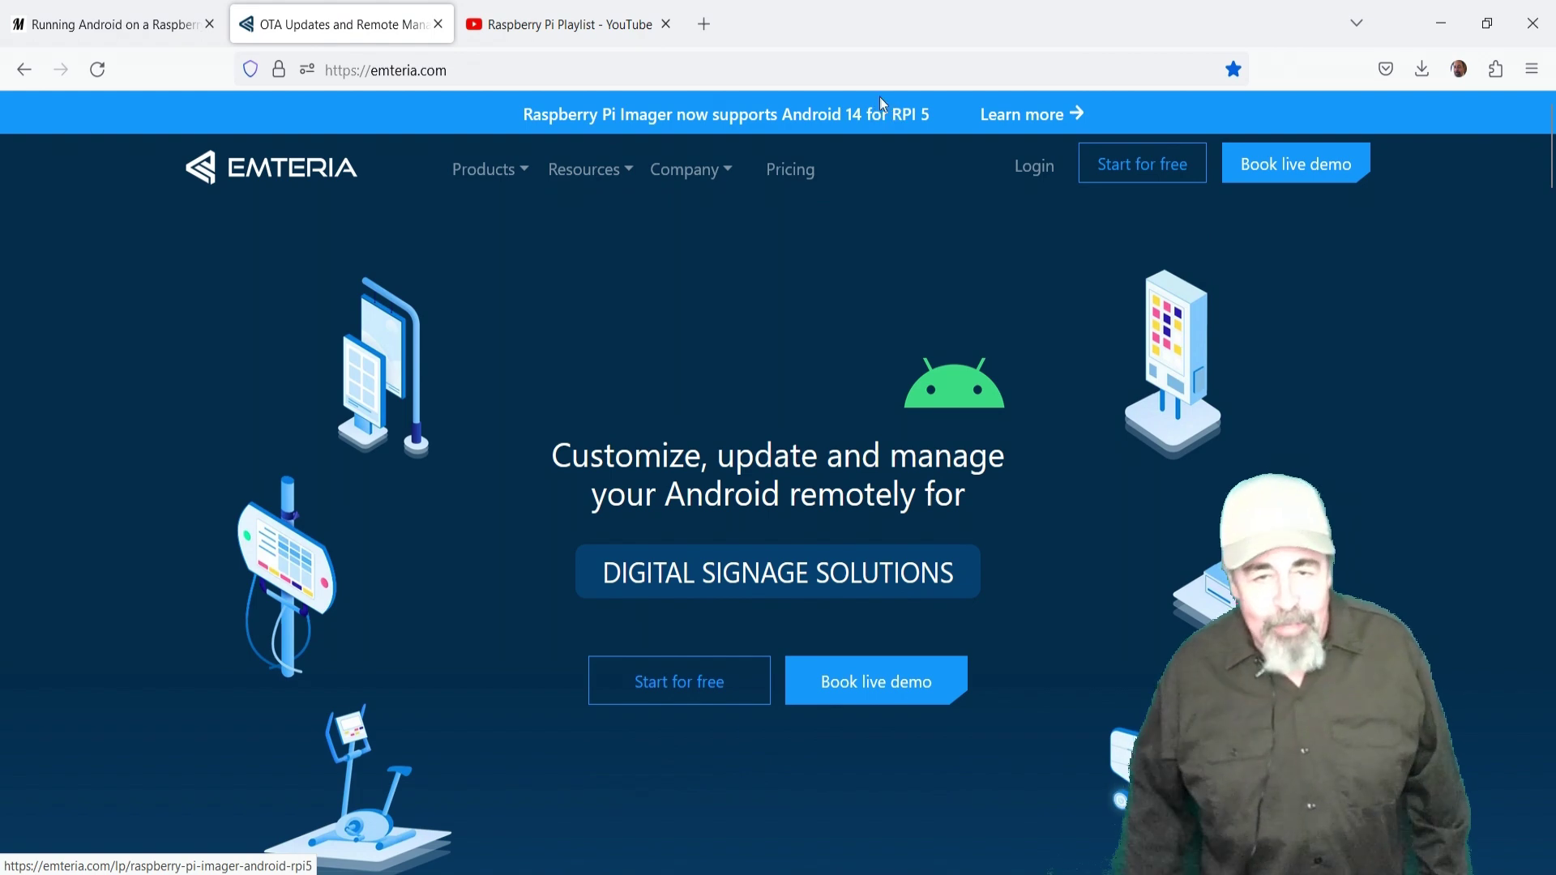
# Step: Read through the Android 14 for Raspberry Pi 5 guide, then switch to Raspberry Pi Imager
pyautogui.click(1017, 119)
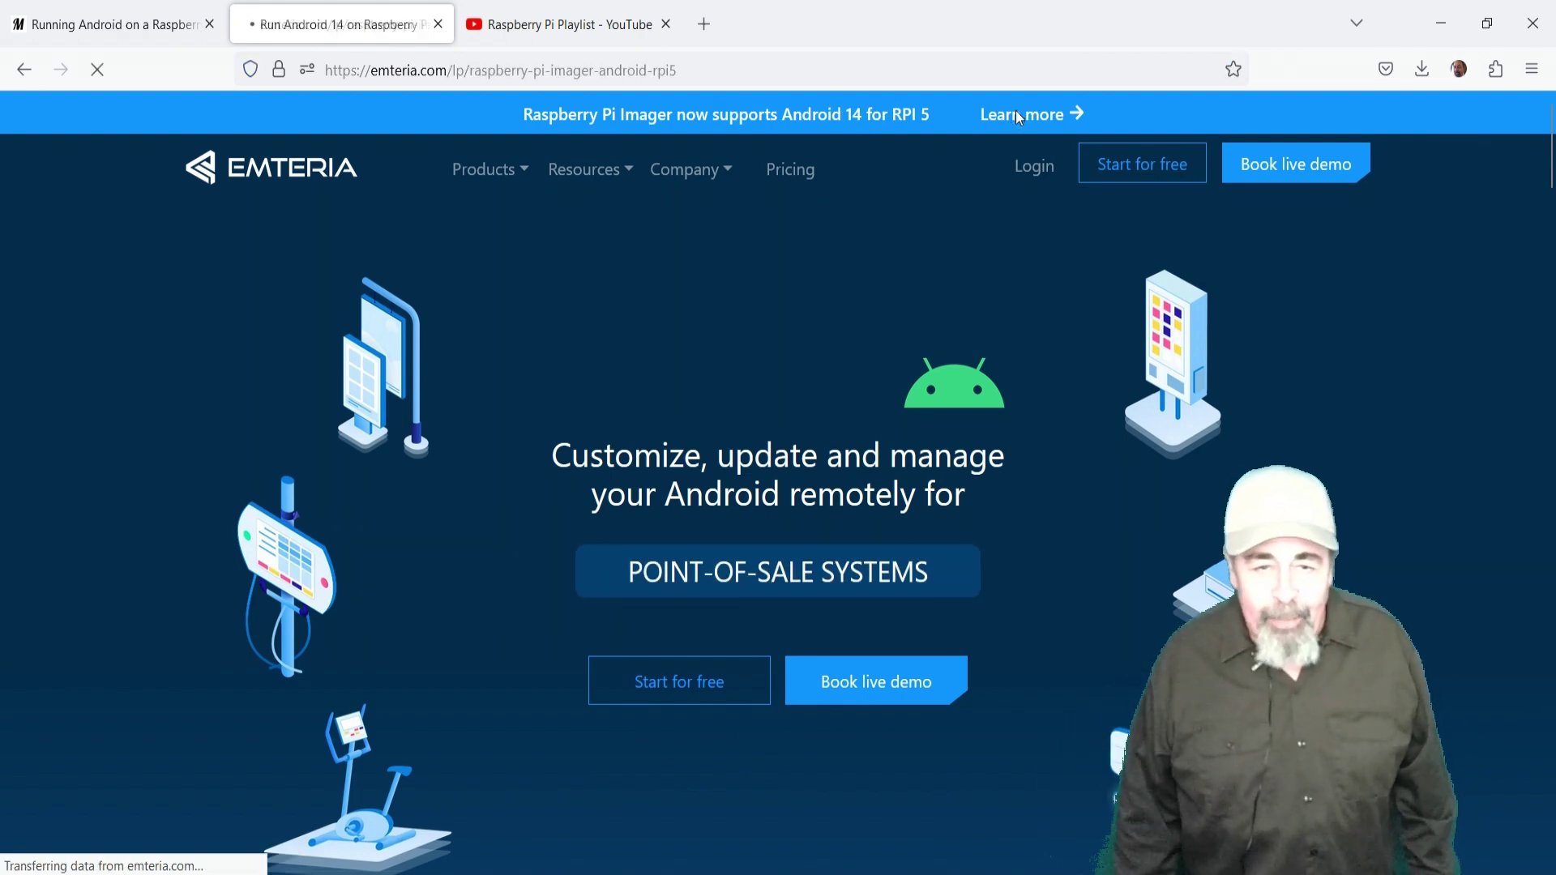
pyautogui.scroll(-5, 877, 465)
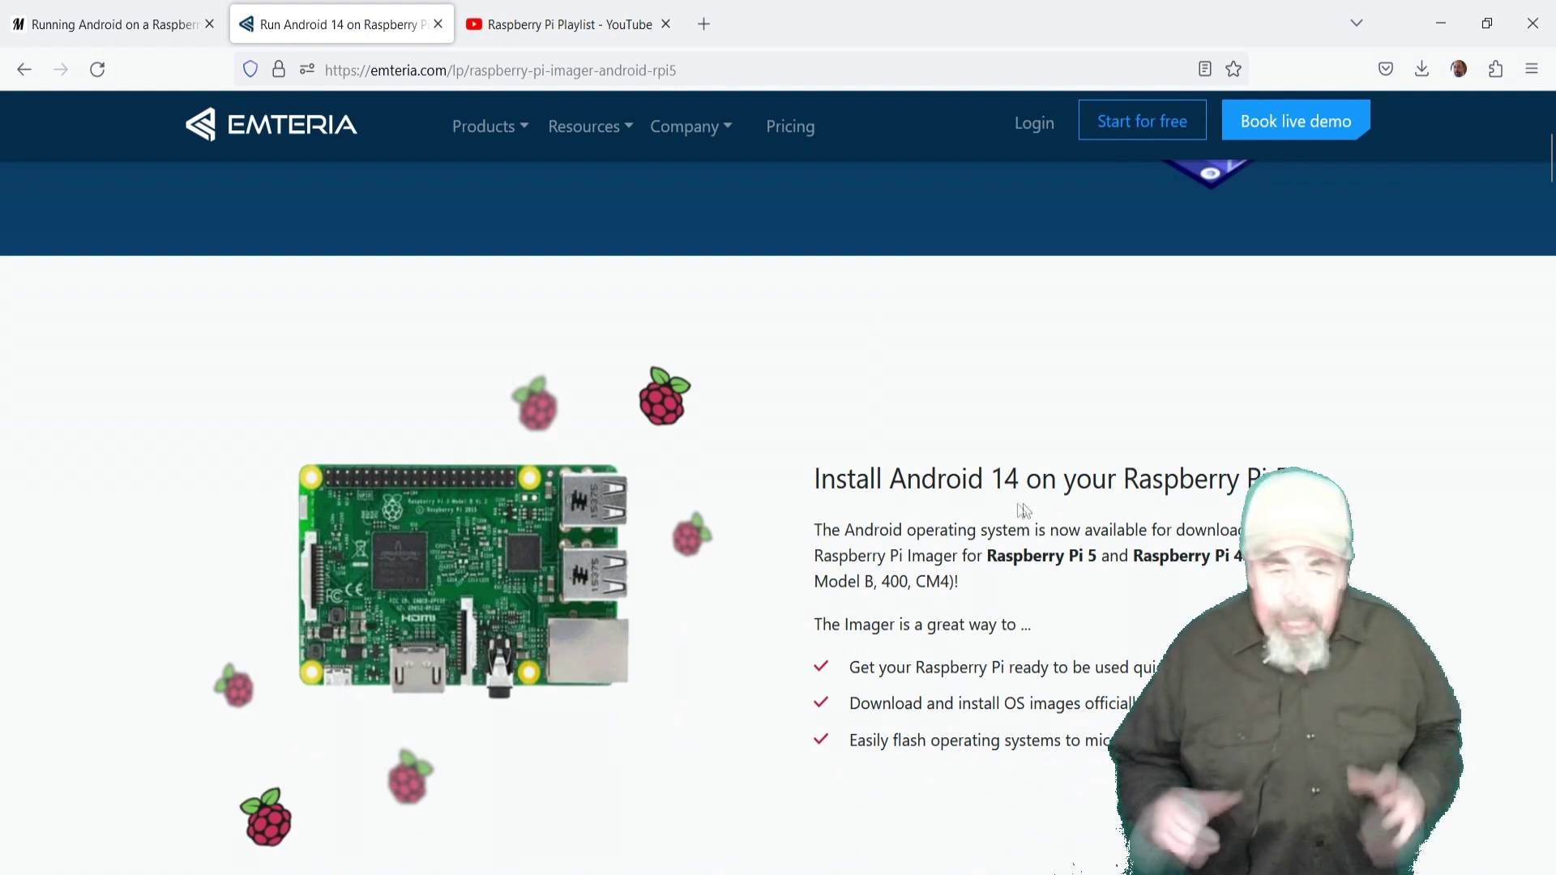
pyautogui.scroll(-15, 978, 478)
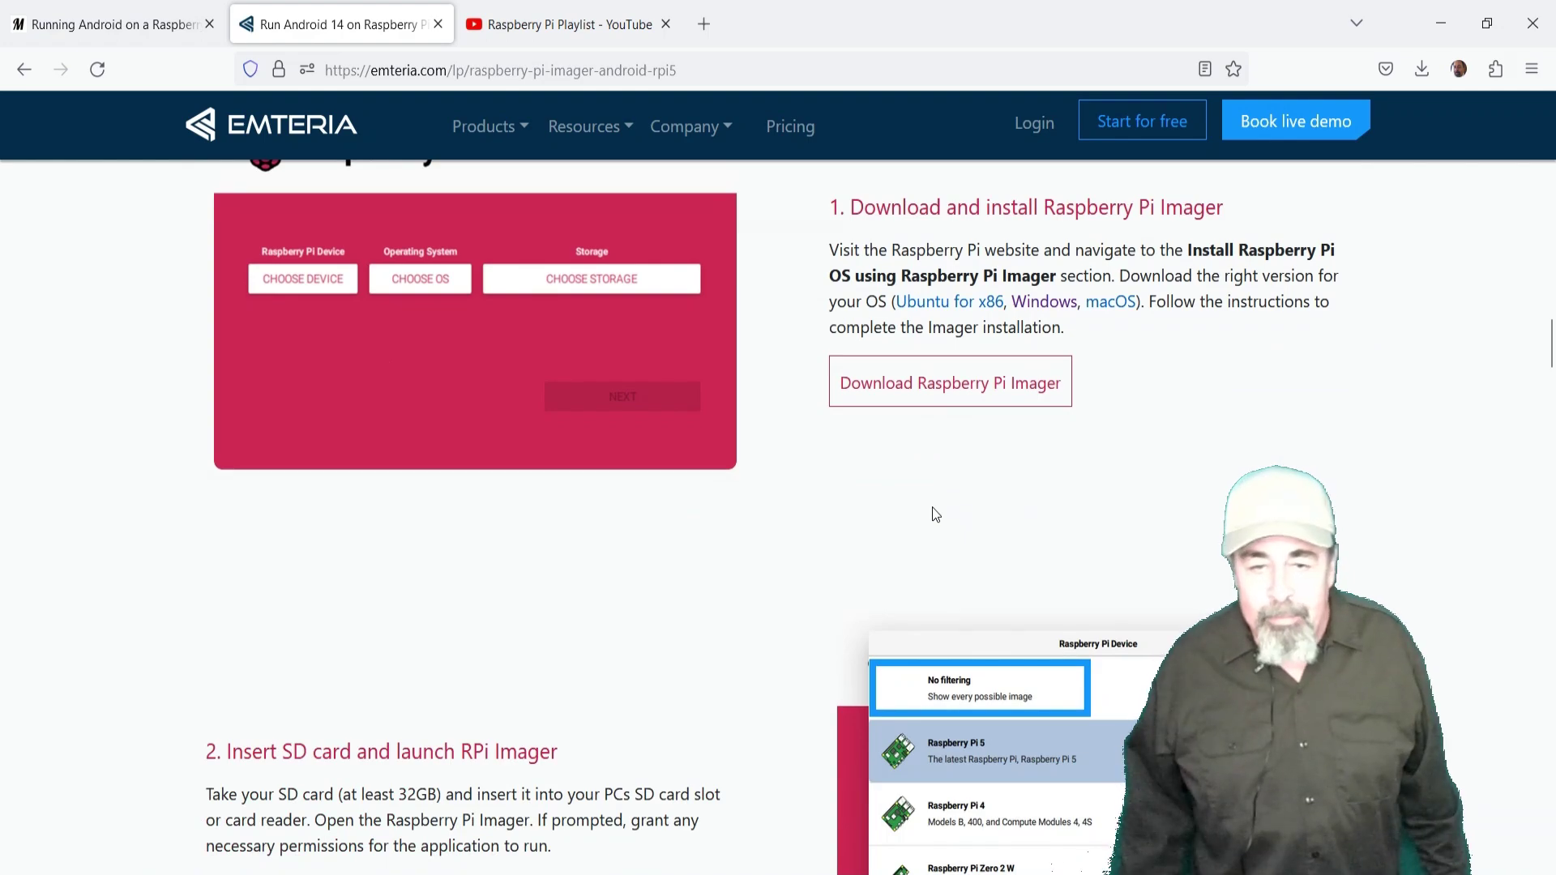
pyautogui.scroll(-15, 934, 512)
pyautogui.scroll(-10, 930, 517)
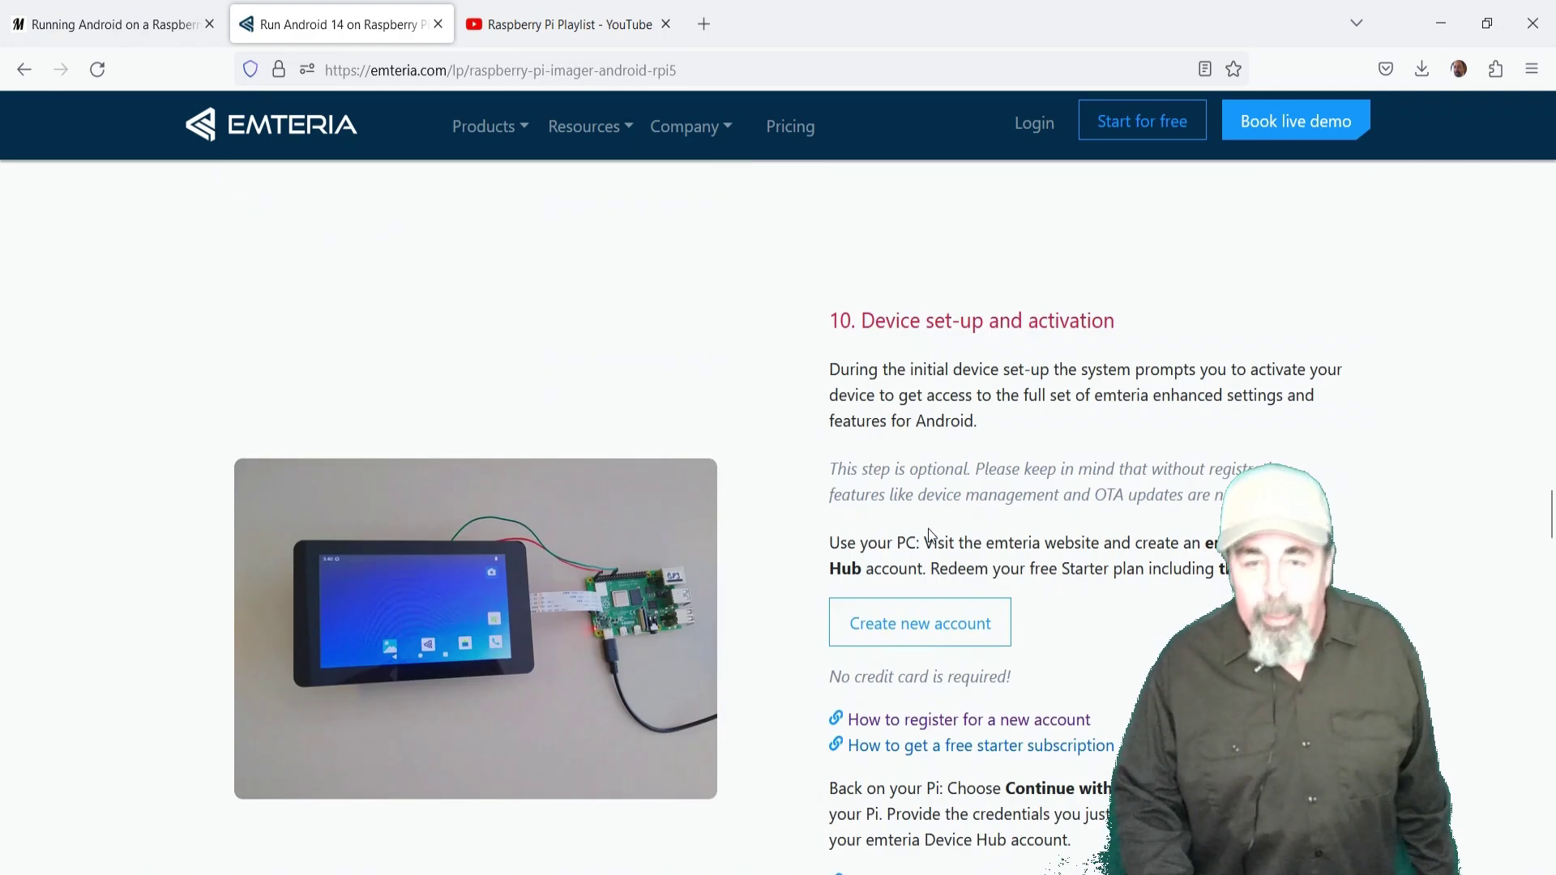
pyautogui.hotkey('alt', 'Tab')
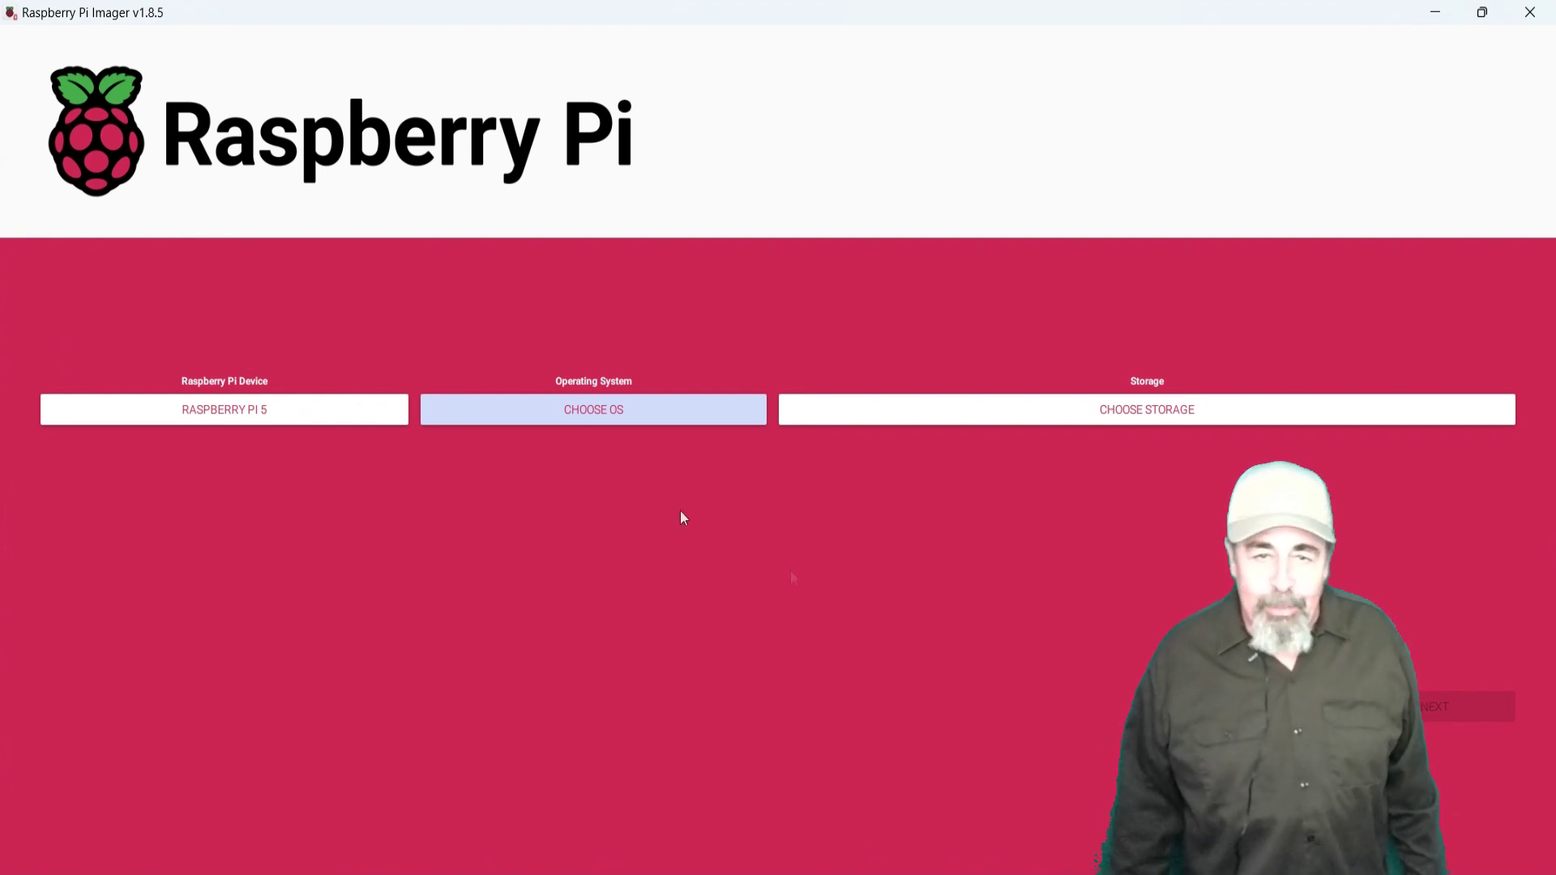
# Step: Choose Raspberry Pi 5 as the device and Android 14 (RPi 5) from Android by emteria
pyautogui.click(315, 416)
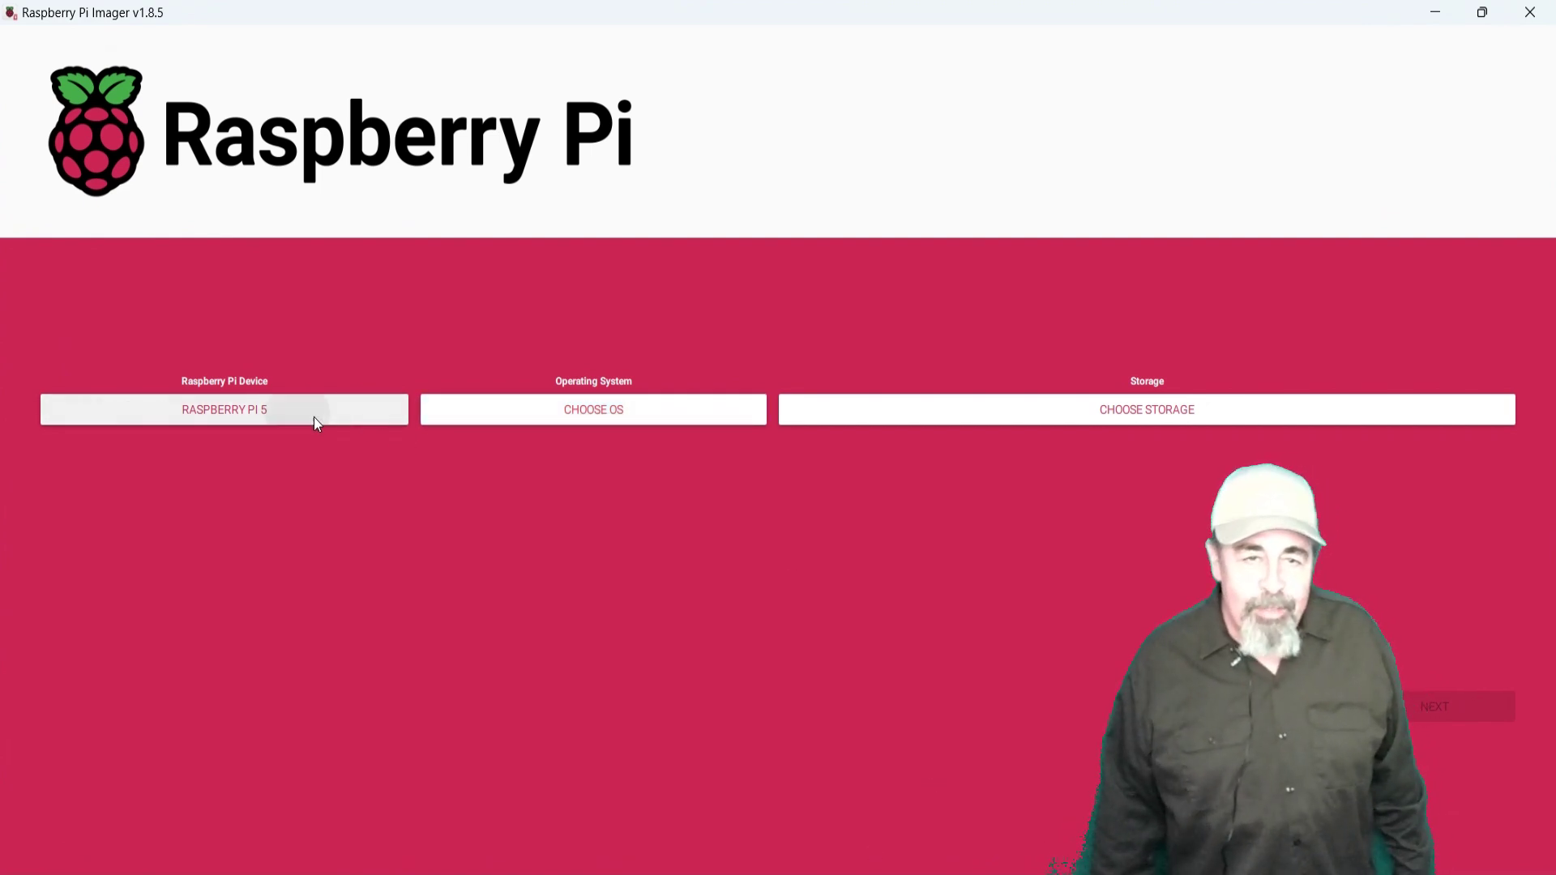
pyautogui.click(150, 191)
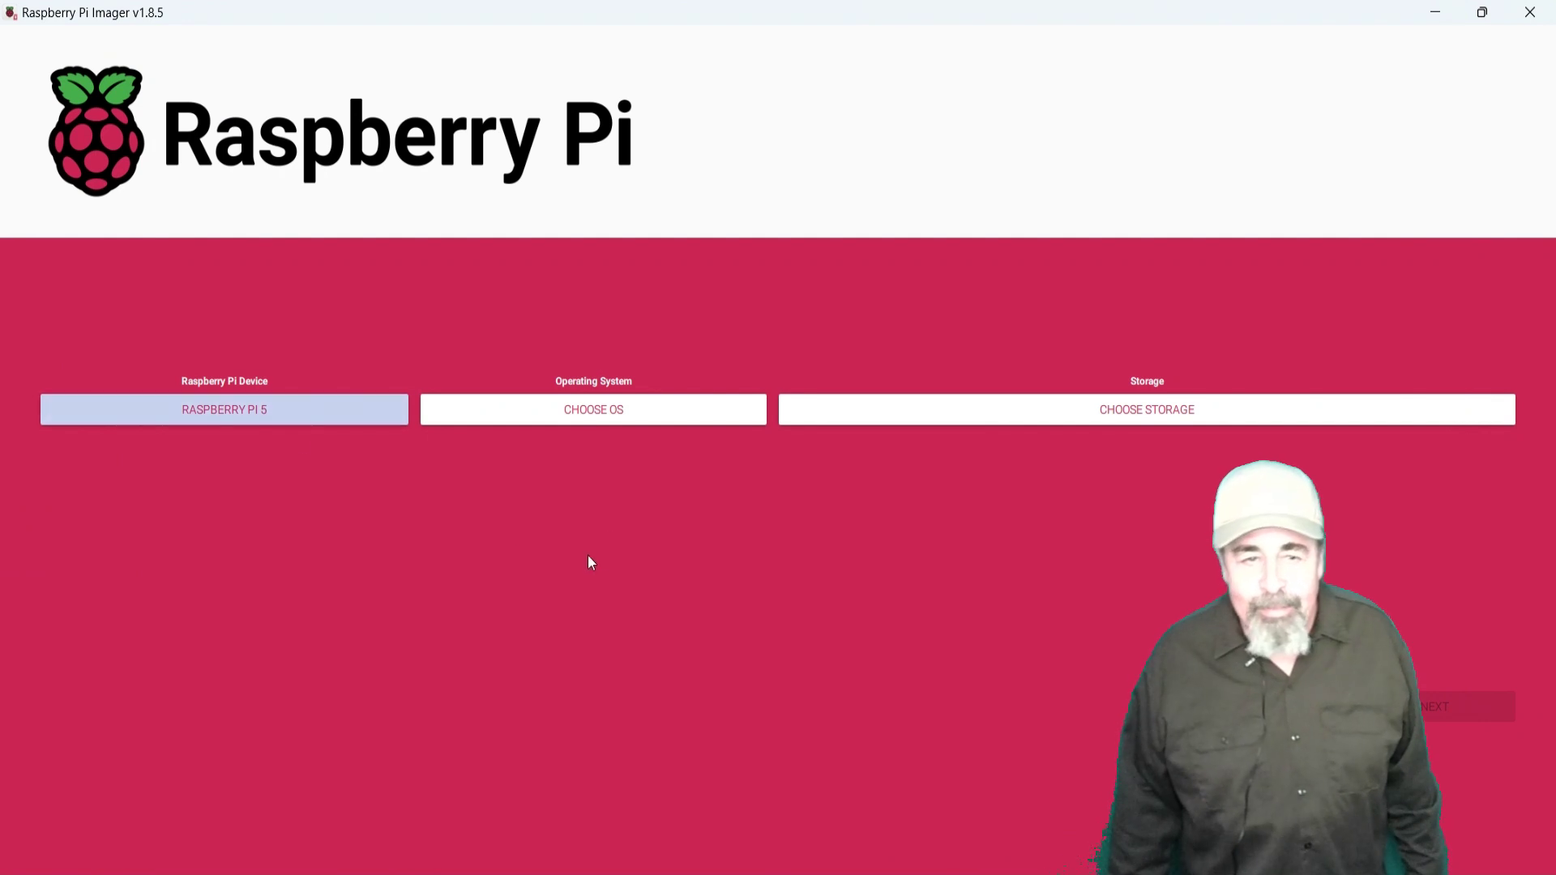
pyautogui.click(610, 411)
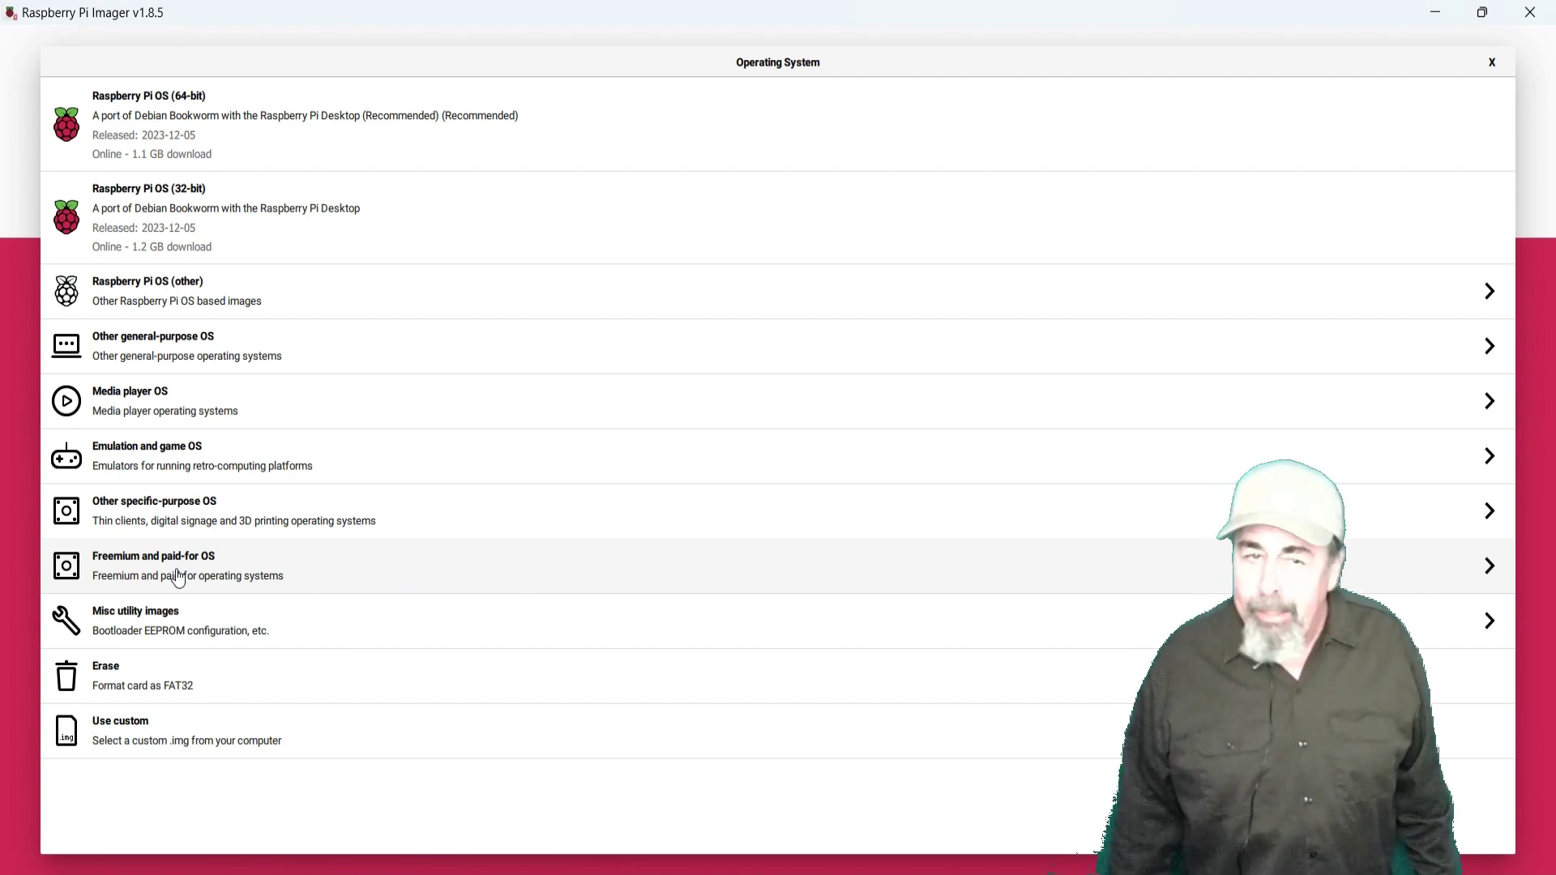
pyautogui.click(178, 578)
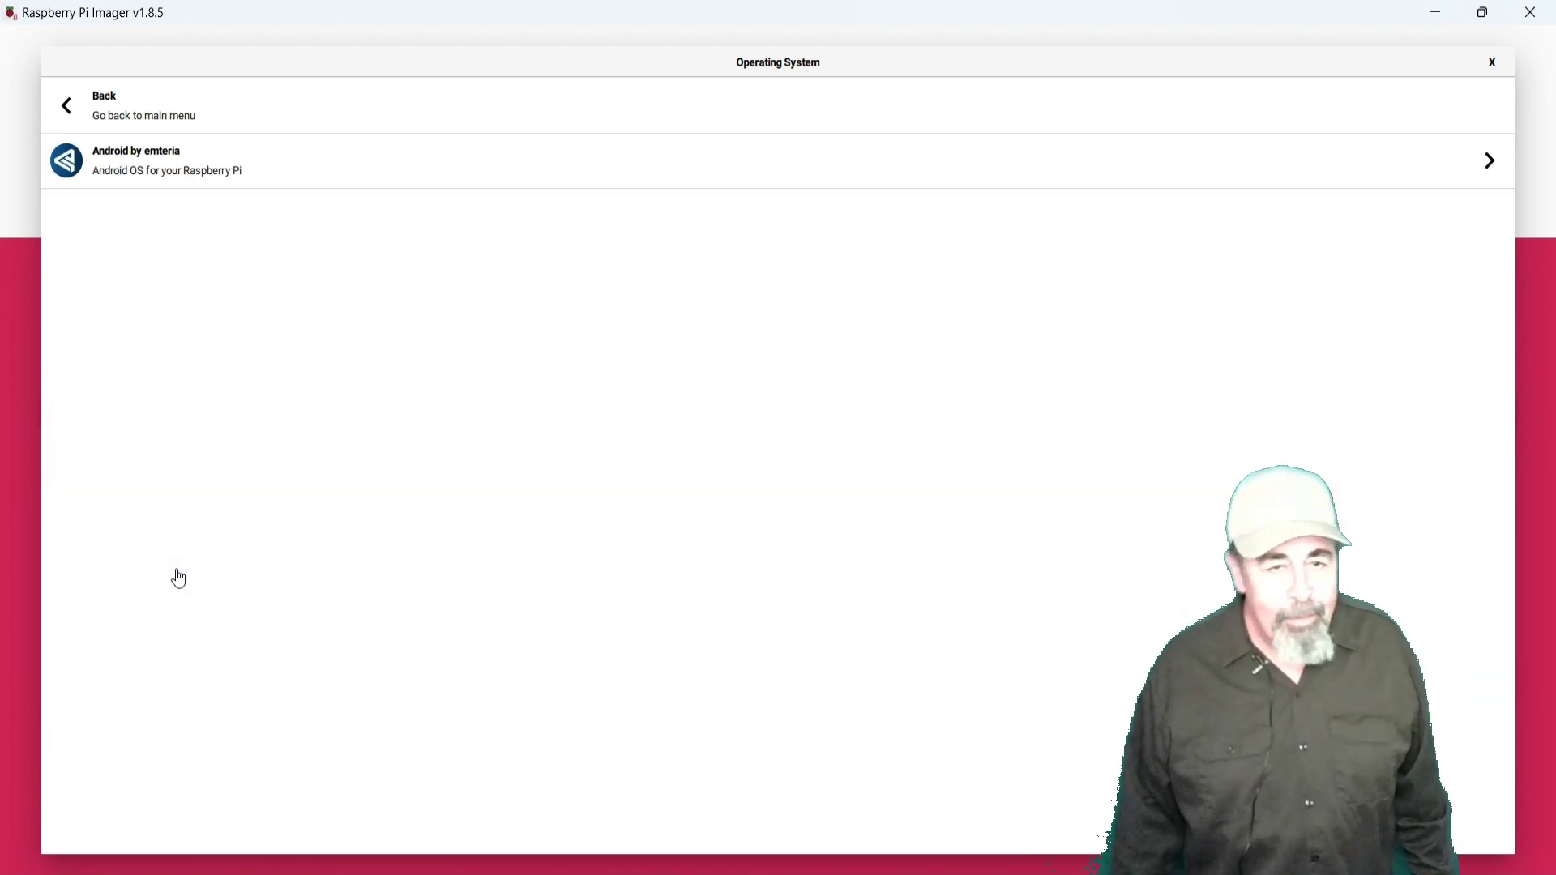
pyautogui.click(251, 165)
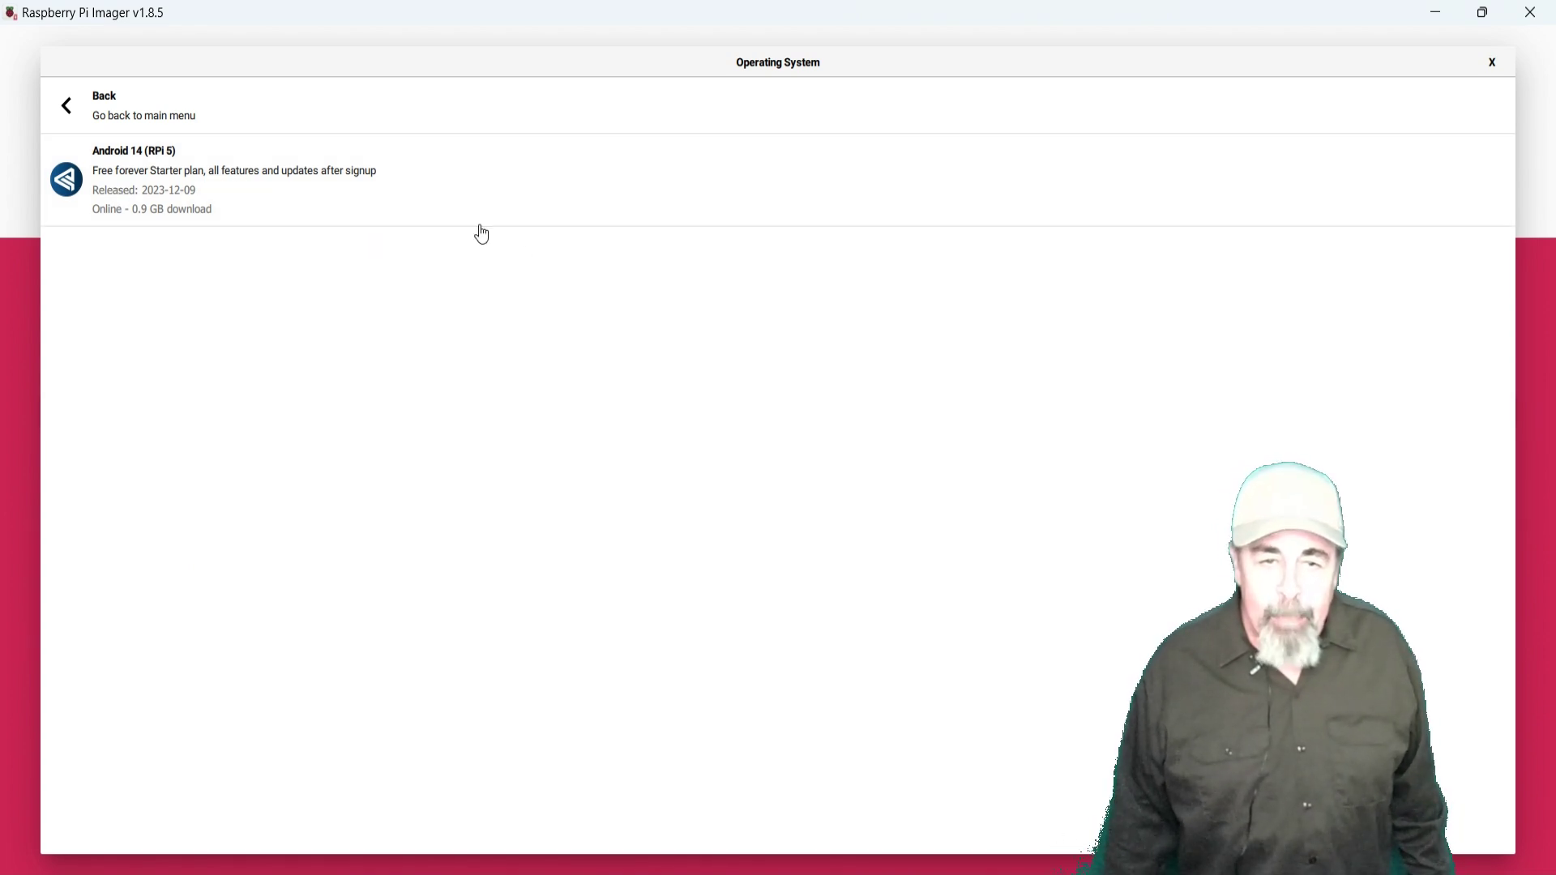
pyautogui.click(431, 211)
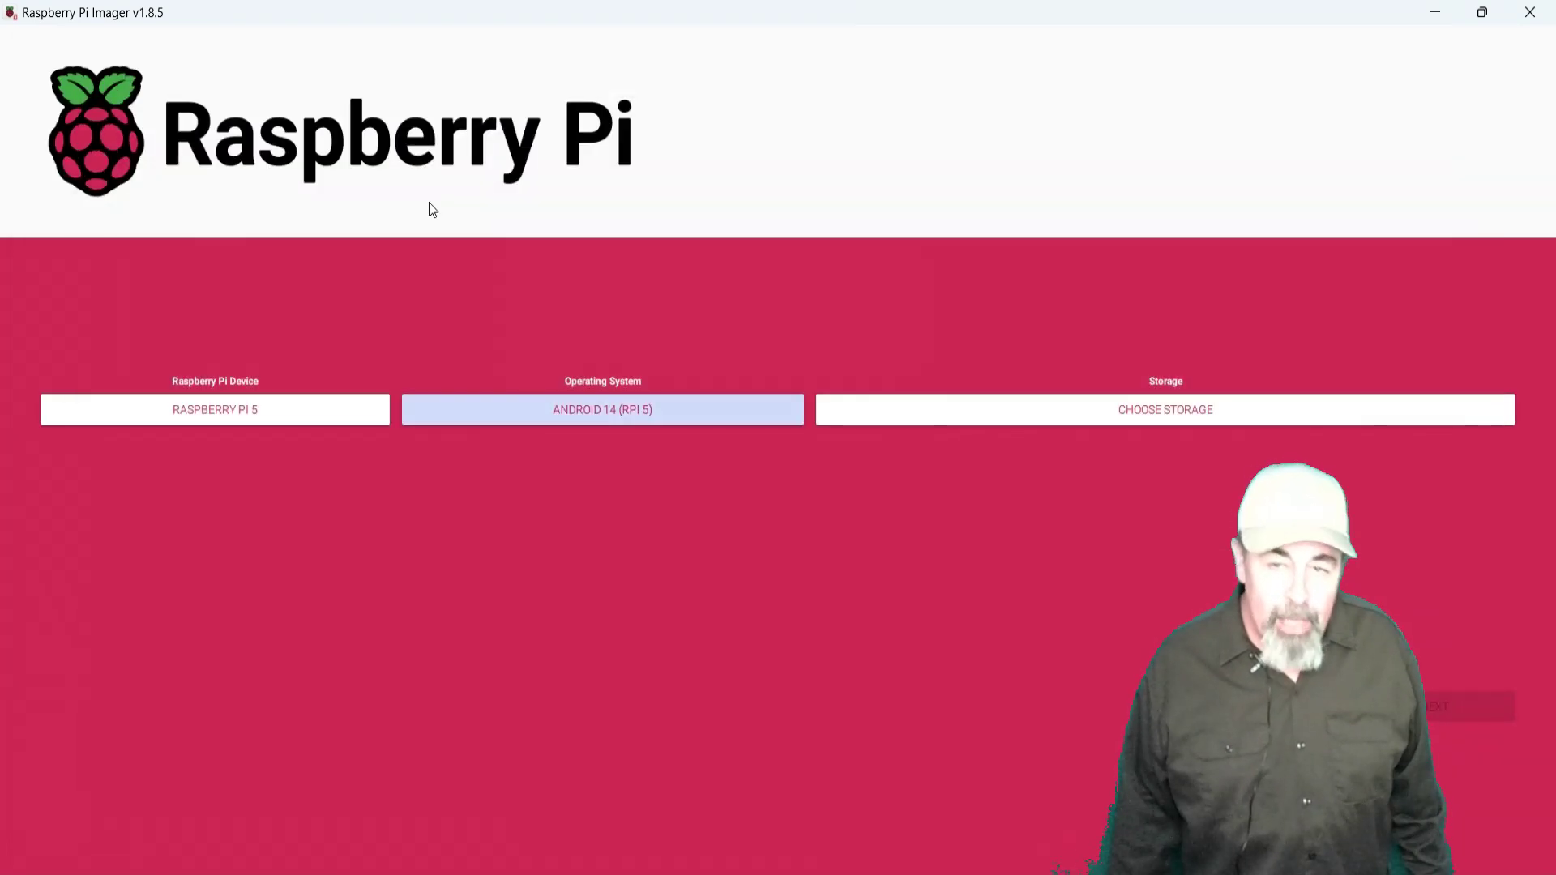
# Step: Target the Generic Mass-Storage USB Device and confirm erasing it to start writing
pyautogui.click(911, 405)
pyautogui.click(413, 122)
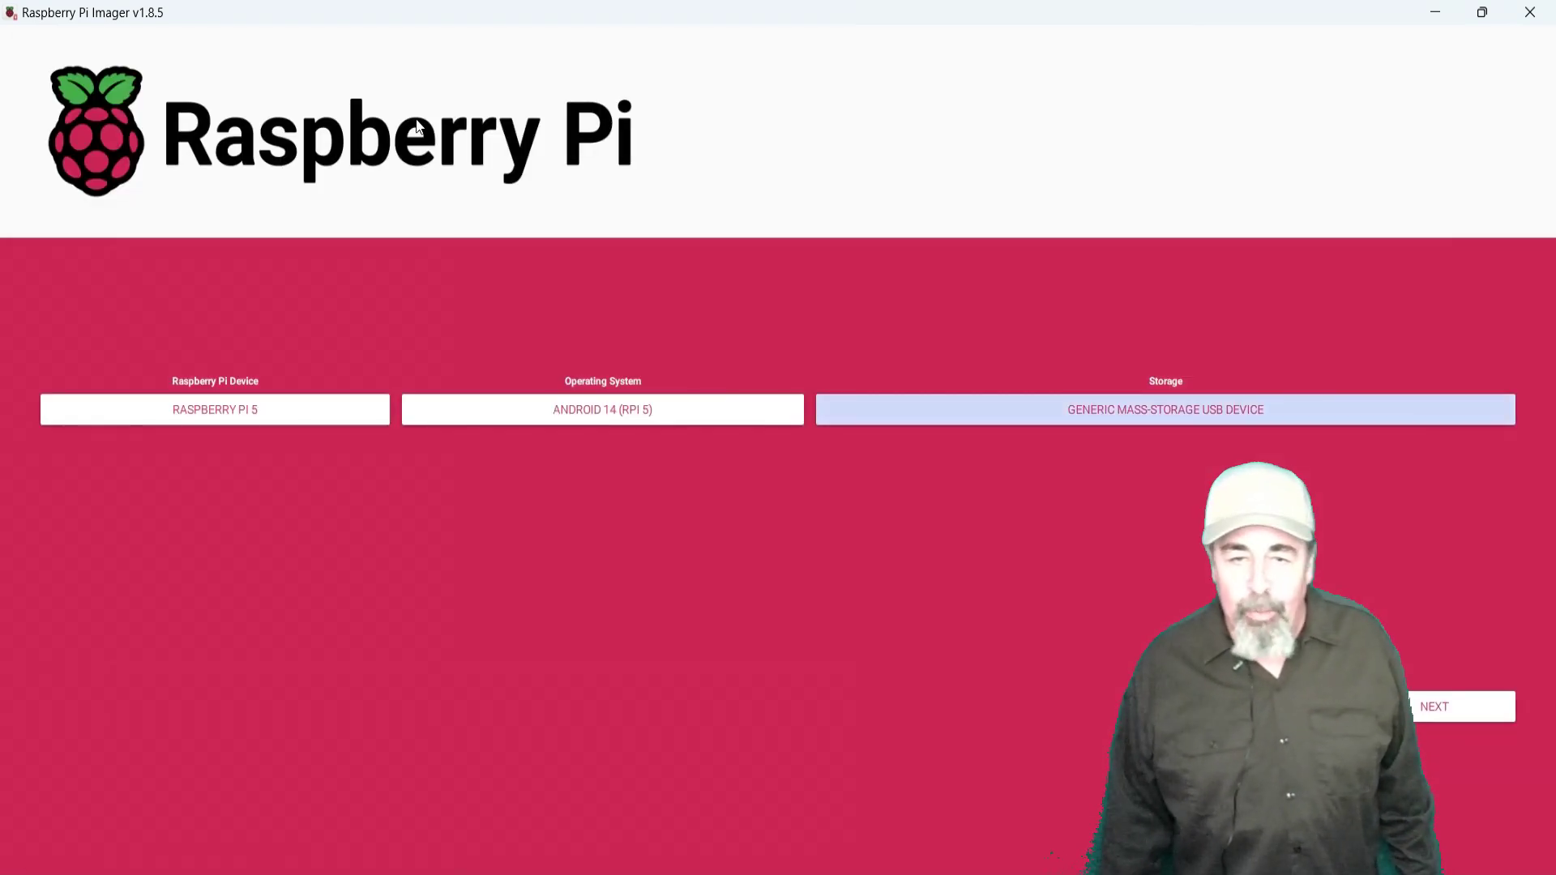
pyautogui.click(1426, 703)
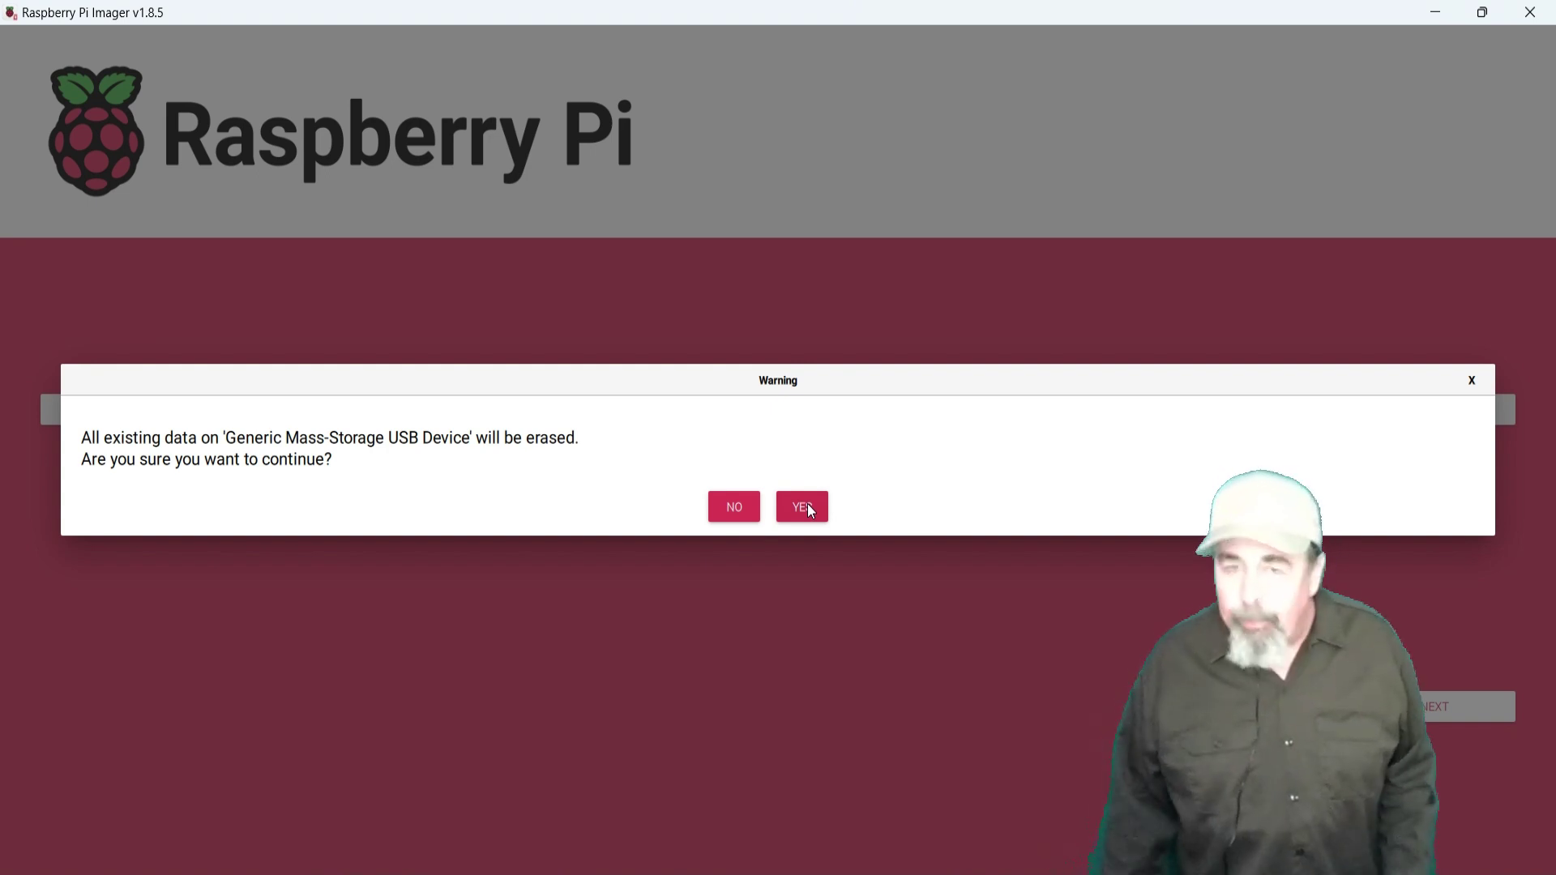
pyautogui.click(807, 505)
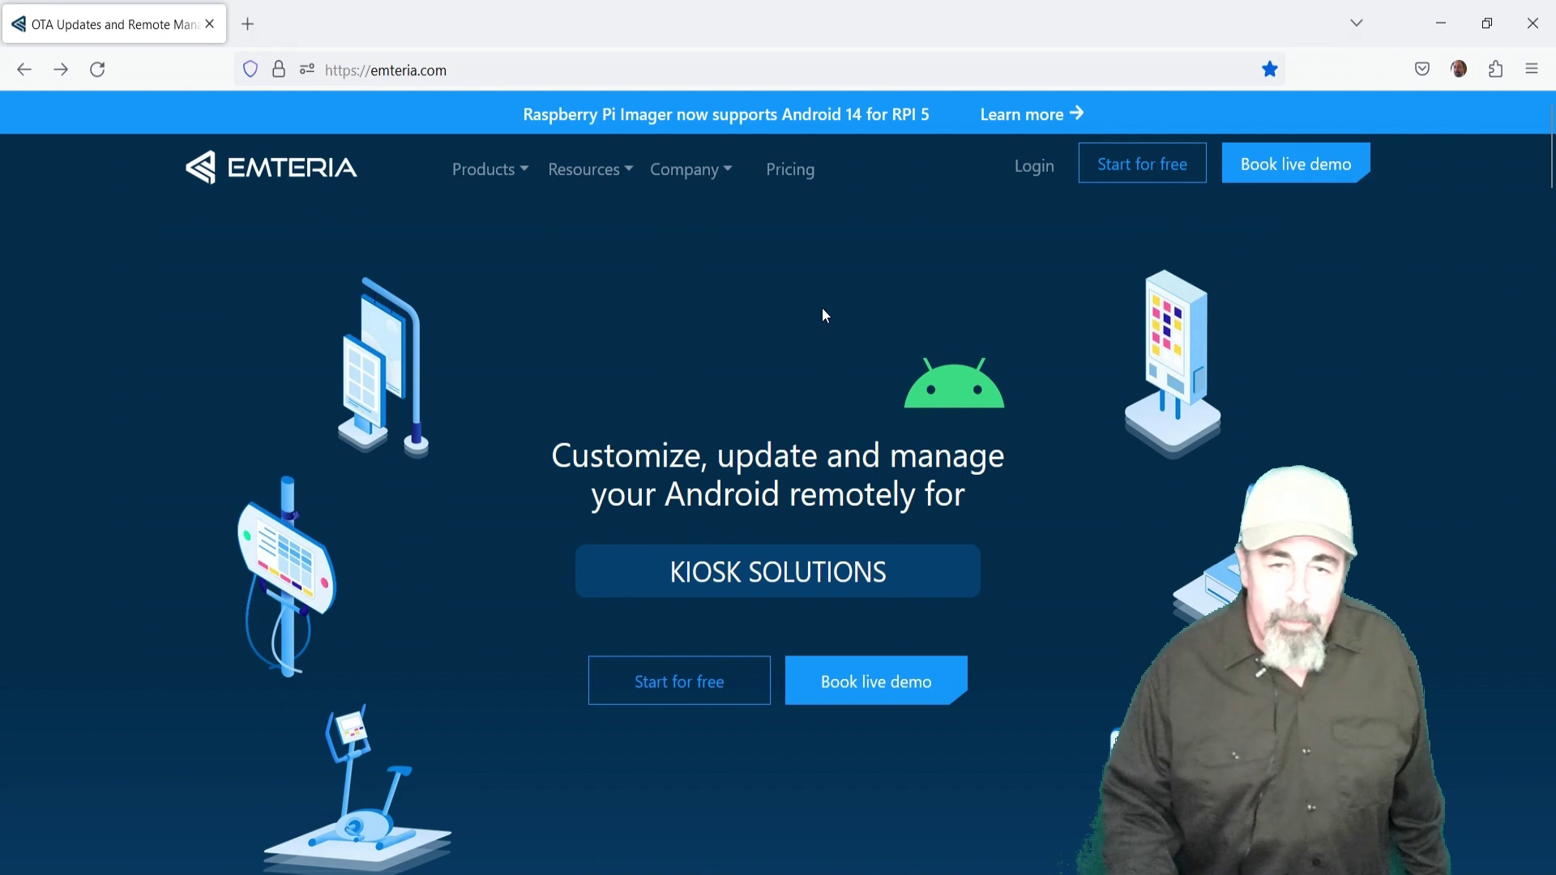
# Step: Open the Emteria free account sign-up page and read through its registration steps
pyautogui.click(1123, 173)
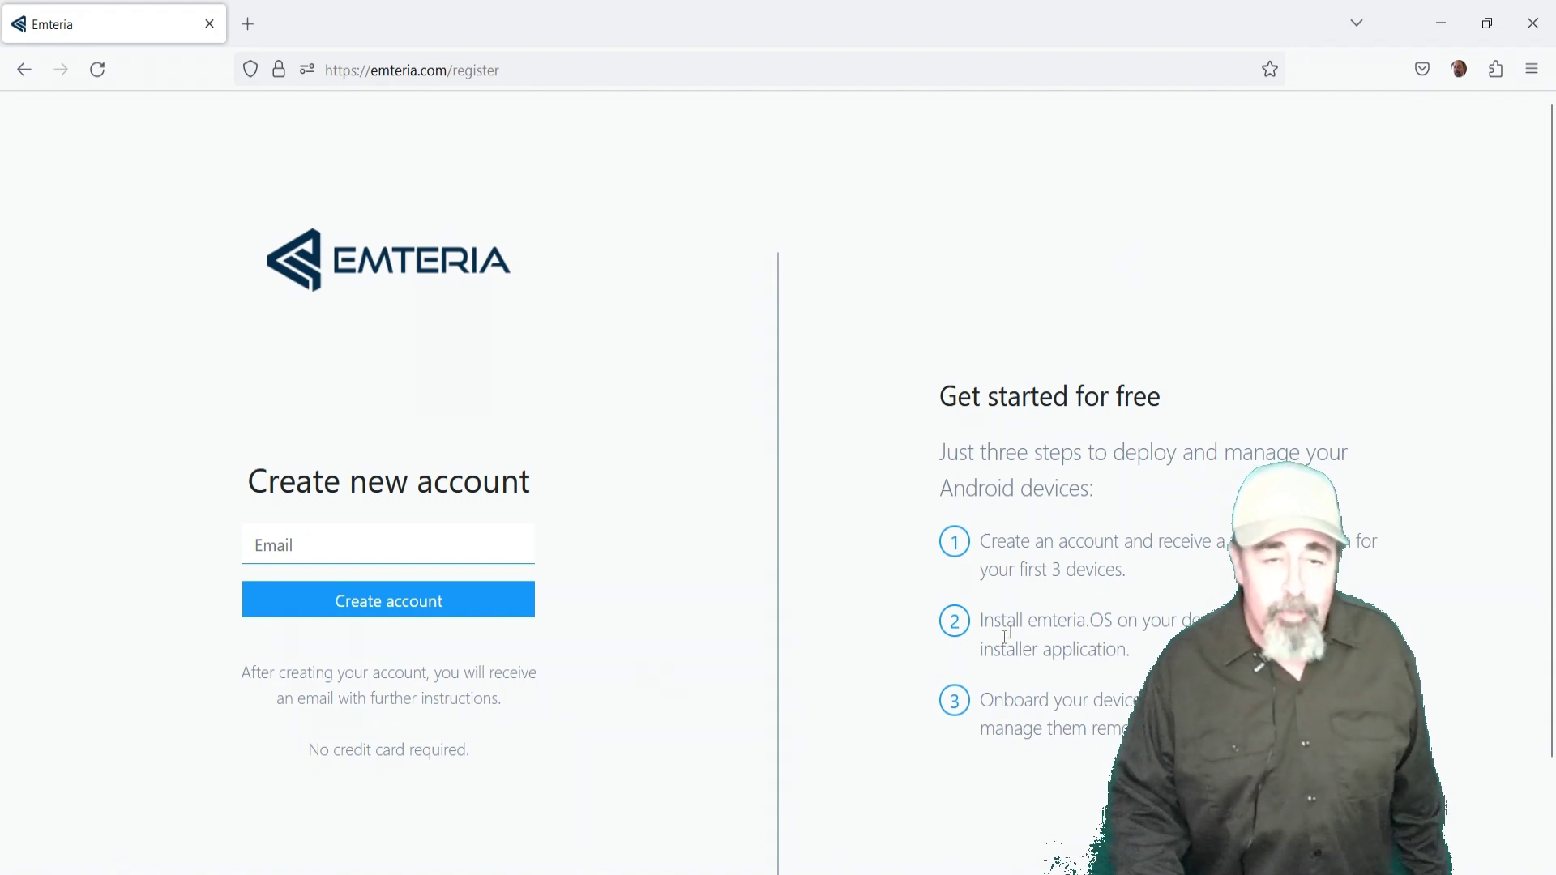
pyautogui.moveTo(1127, 572)
pyautogui.mouseDown()
pyautogui.moveTo(1047, 570)
pyautogui.moveTo(987, 544)
pyautogui.moveTo(1119, 563)
pyautogui.mouseUp()
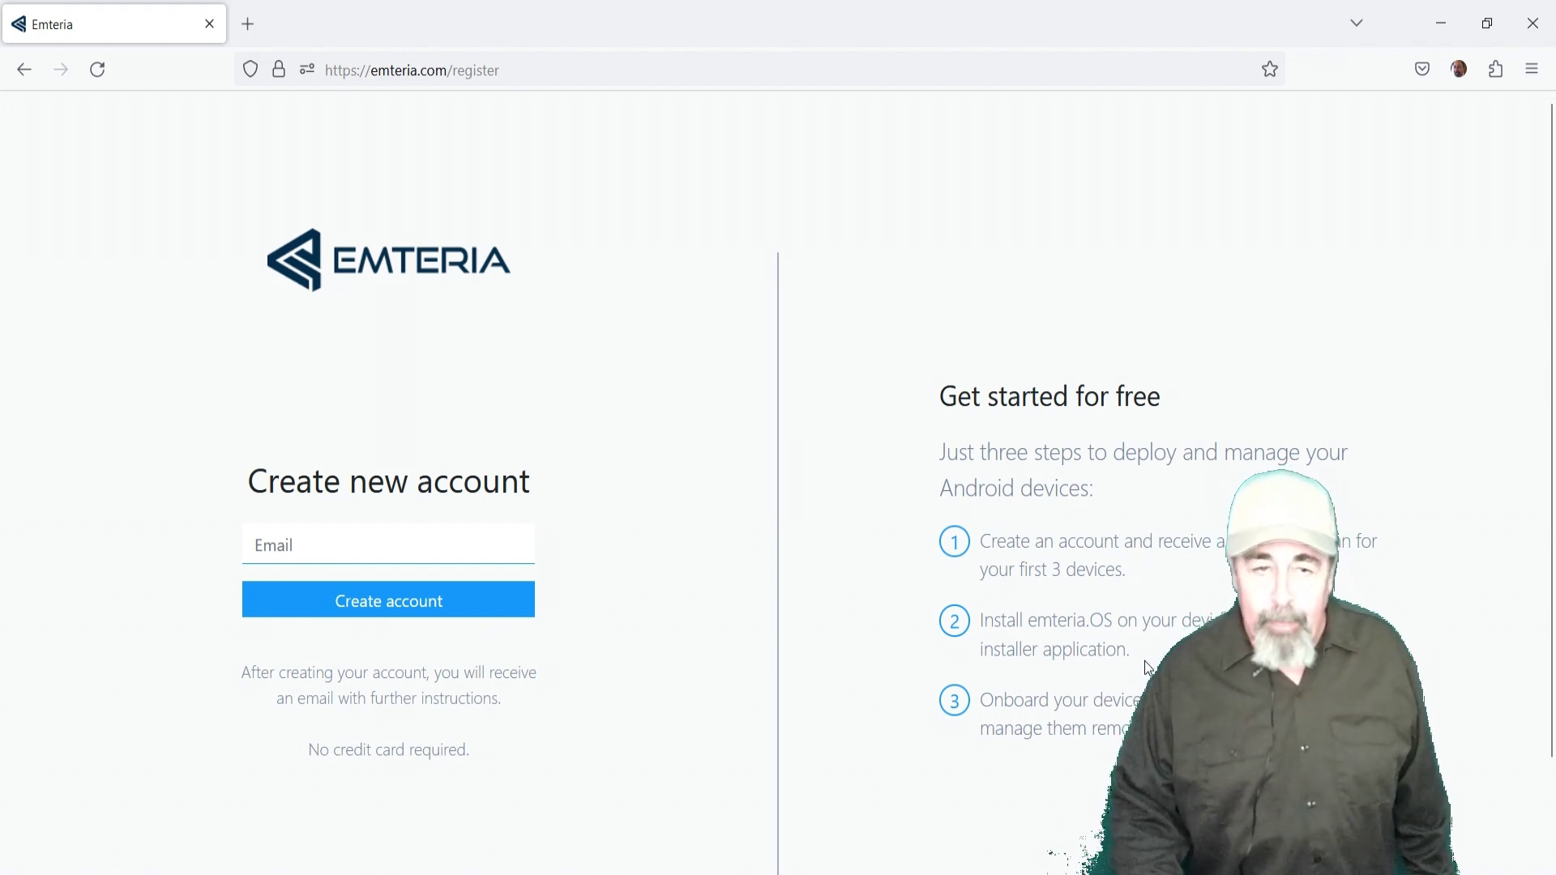
pyautogui.moveTo(1104, 725)
pyautogui.mouseDown()
pyautogui.moveTo(988, 727)
pyautogui.moveTo(981, 702)
pyautogui.moveTo(1053, 702)
pyautogui.moveTo(1106, 725)
pyautogui.mouseUp()
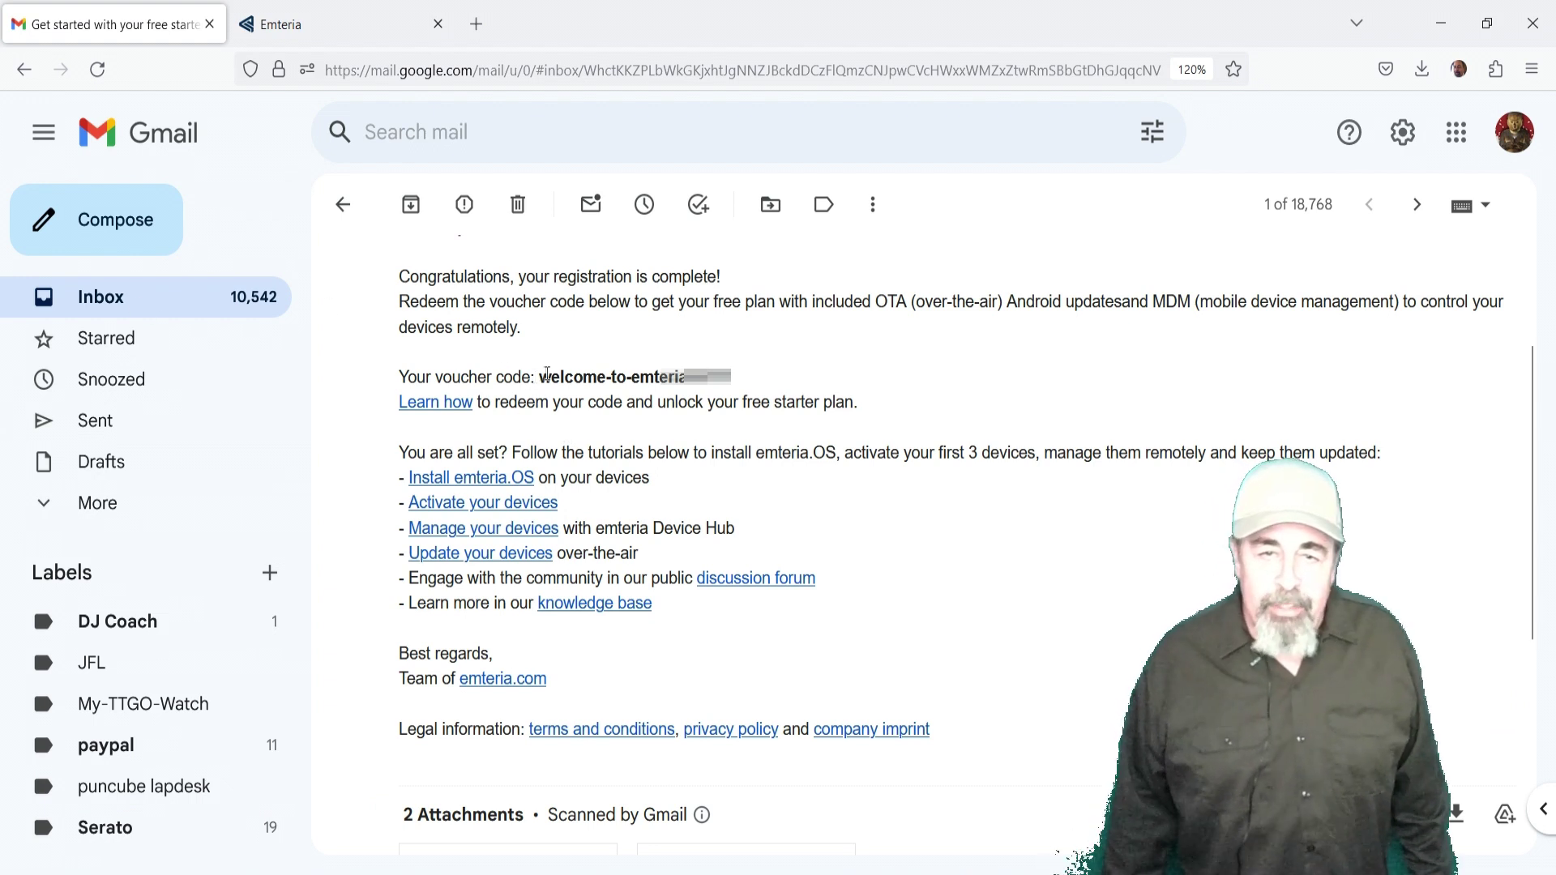
# Step: Select the voucher code in the welcome email and return to the Emteria site
pyautogui.moveTo(549, 382); pyautogui.dragTo(731, 378)
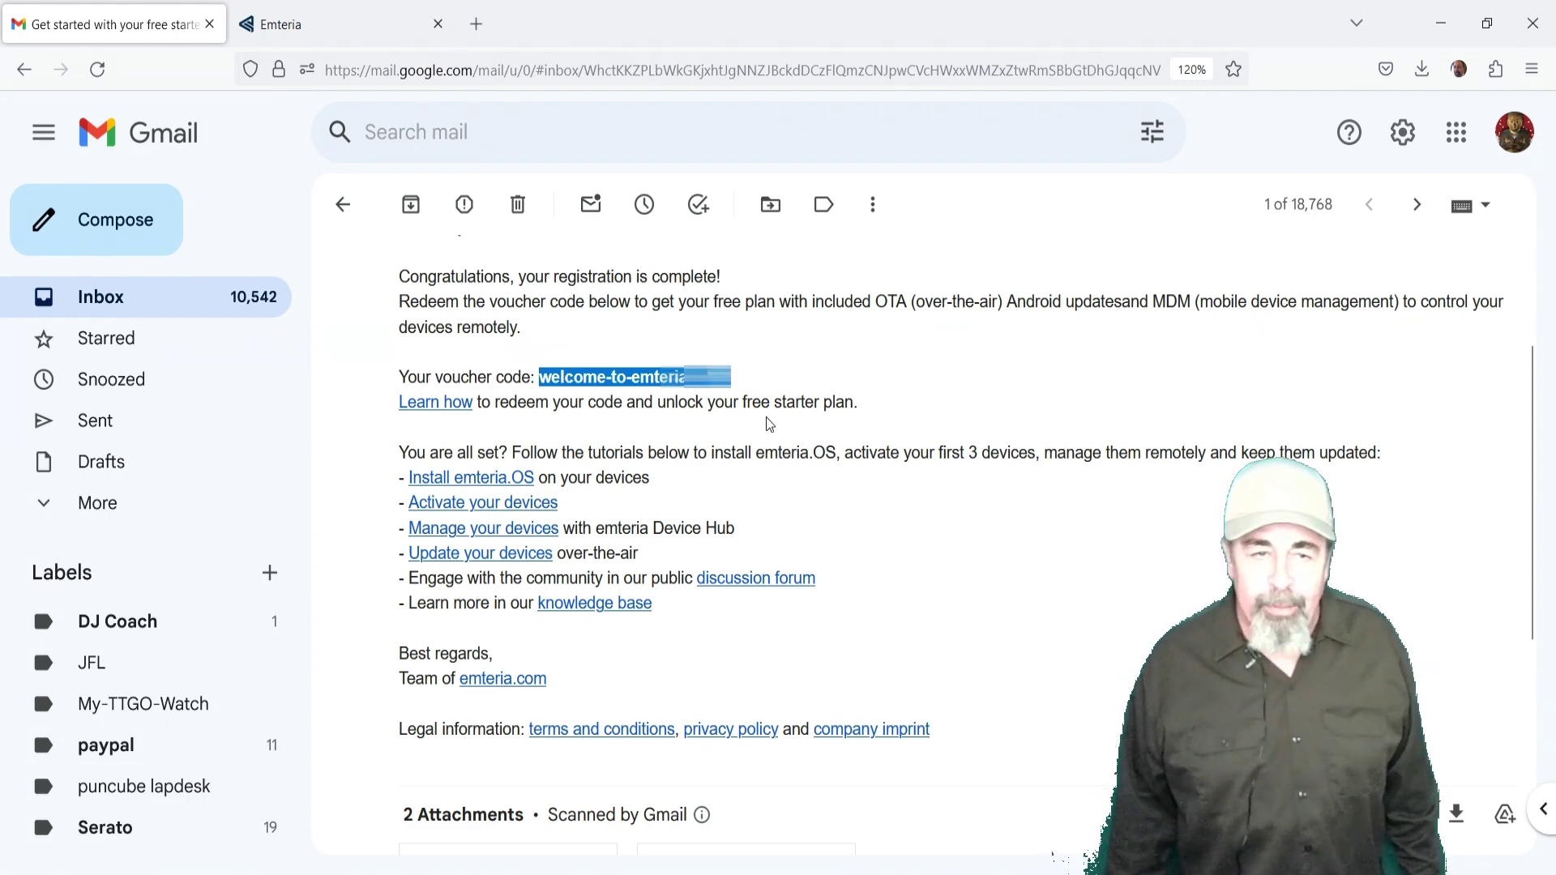
pyautogui.click(320, 26)
# Step: Log in to the Emteria dashboard and redeem the copied voucher code
pyautogui.click(1032, 162)
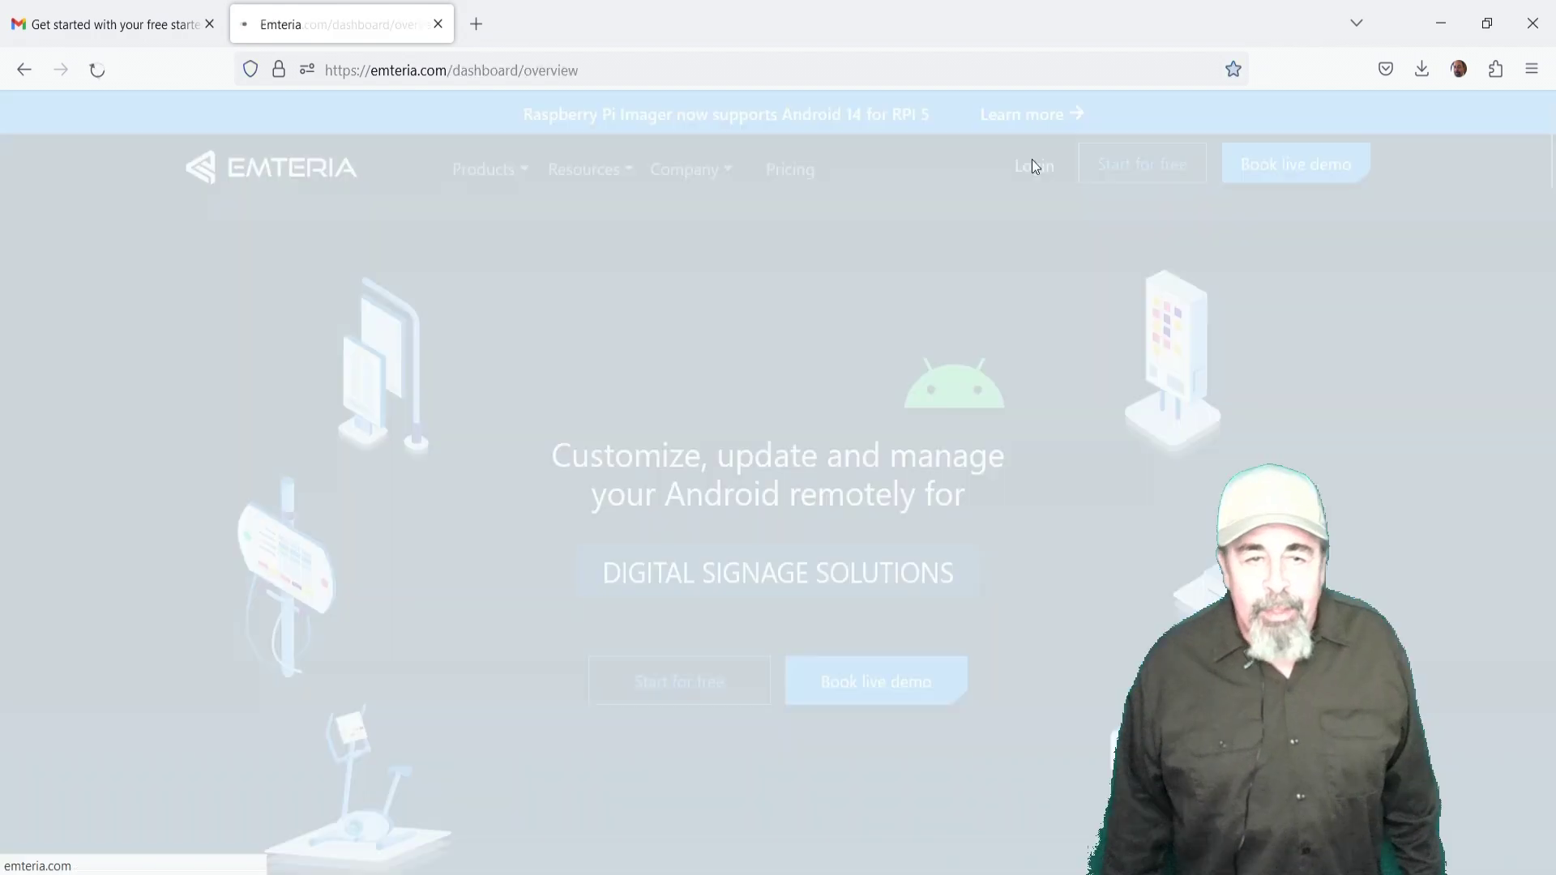
pyautogui.scroll(-1, 386, 556)
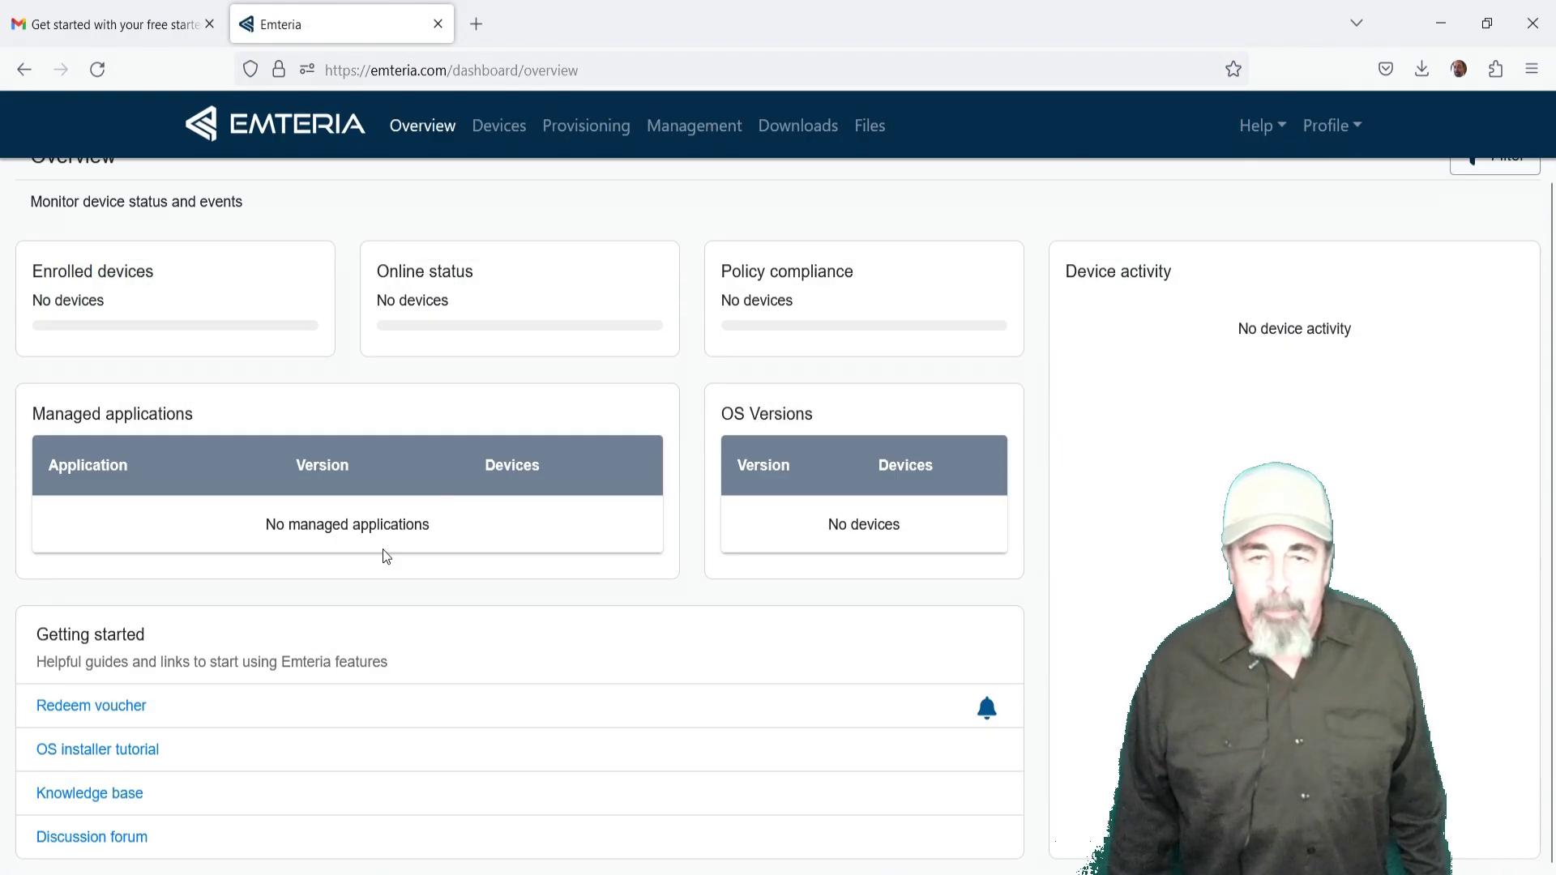
pyautogui.click(136, 712)
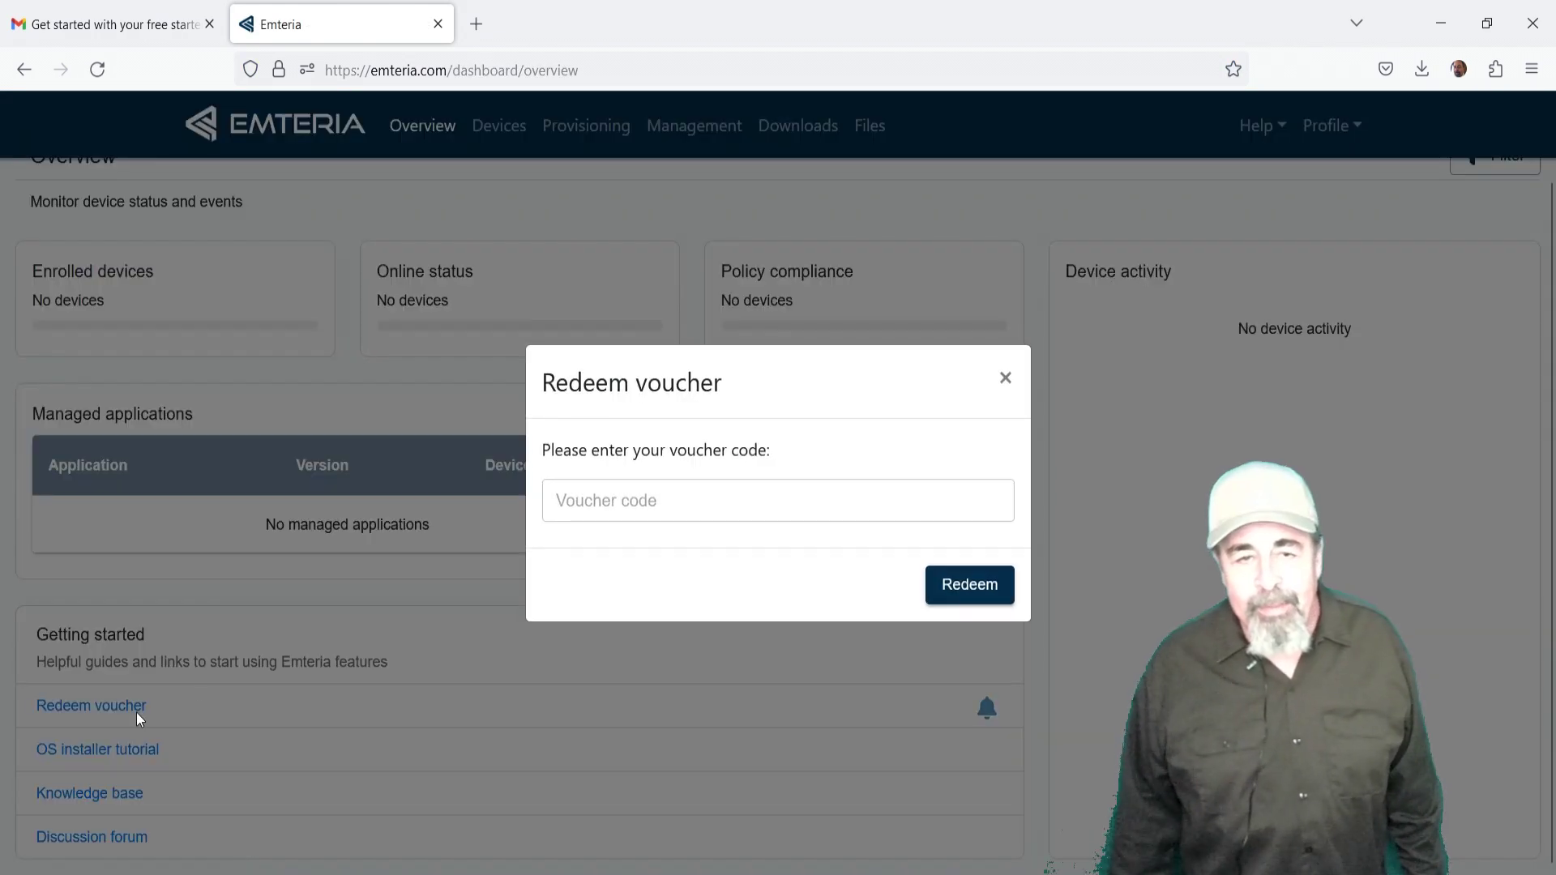
pyautogui.click(645, 499)
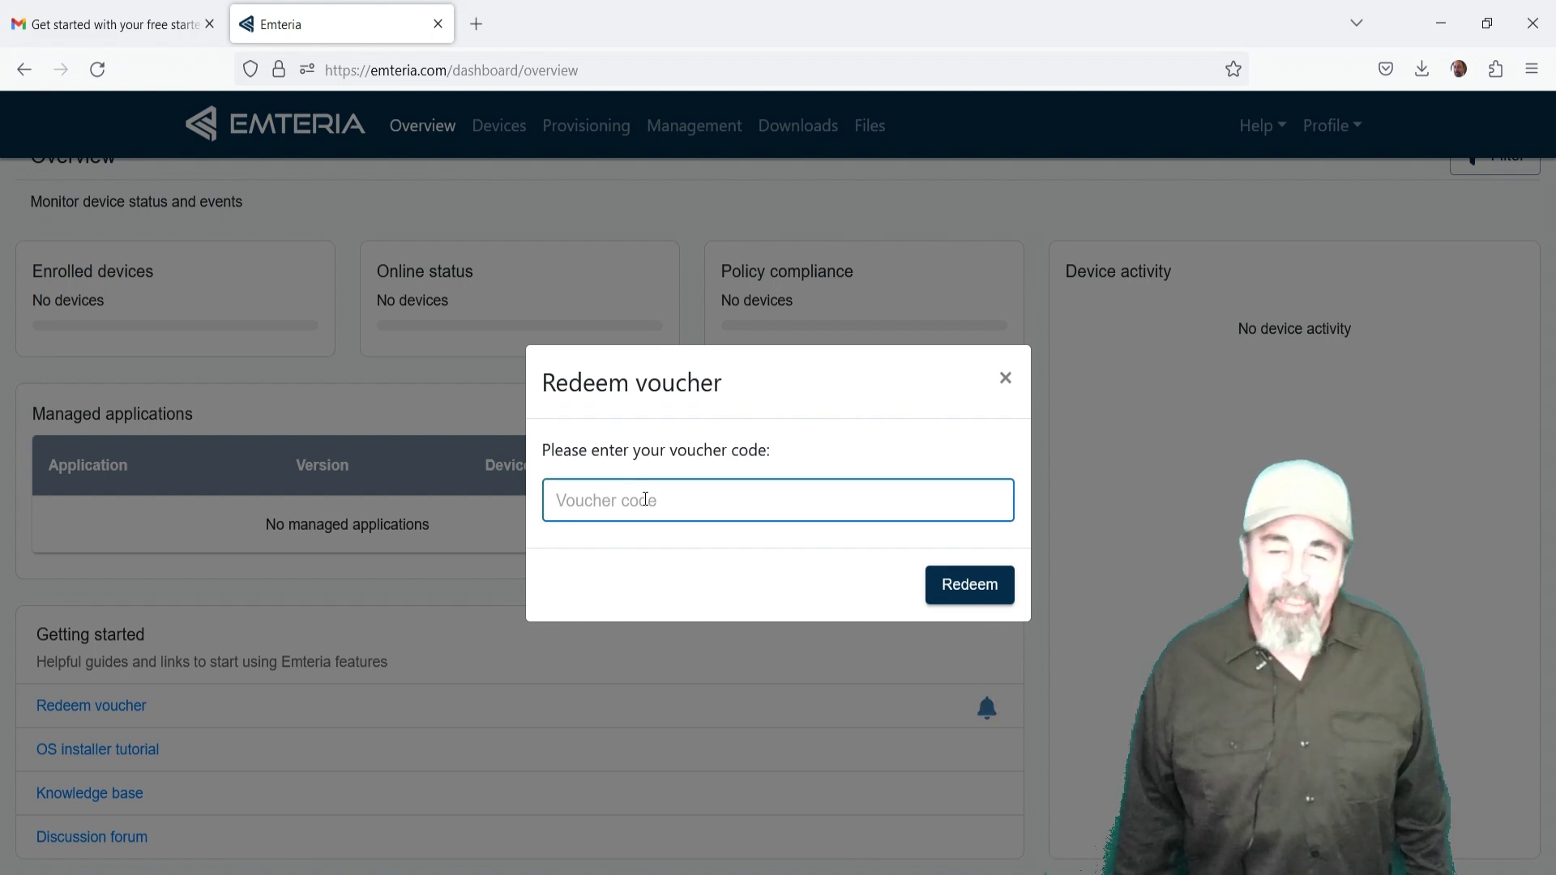
pyautogui.hotkey('ctrl', 'v')
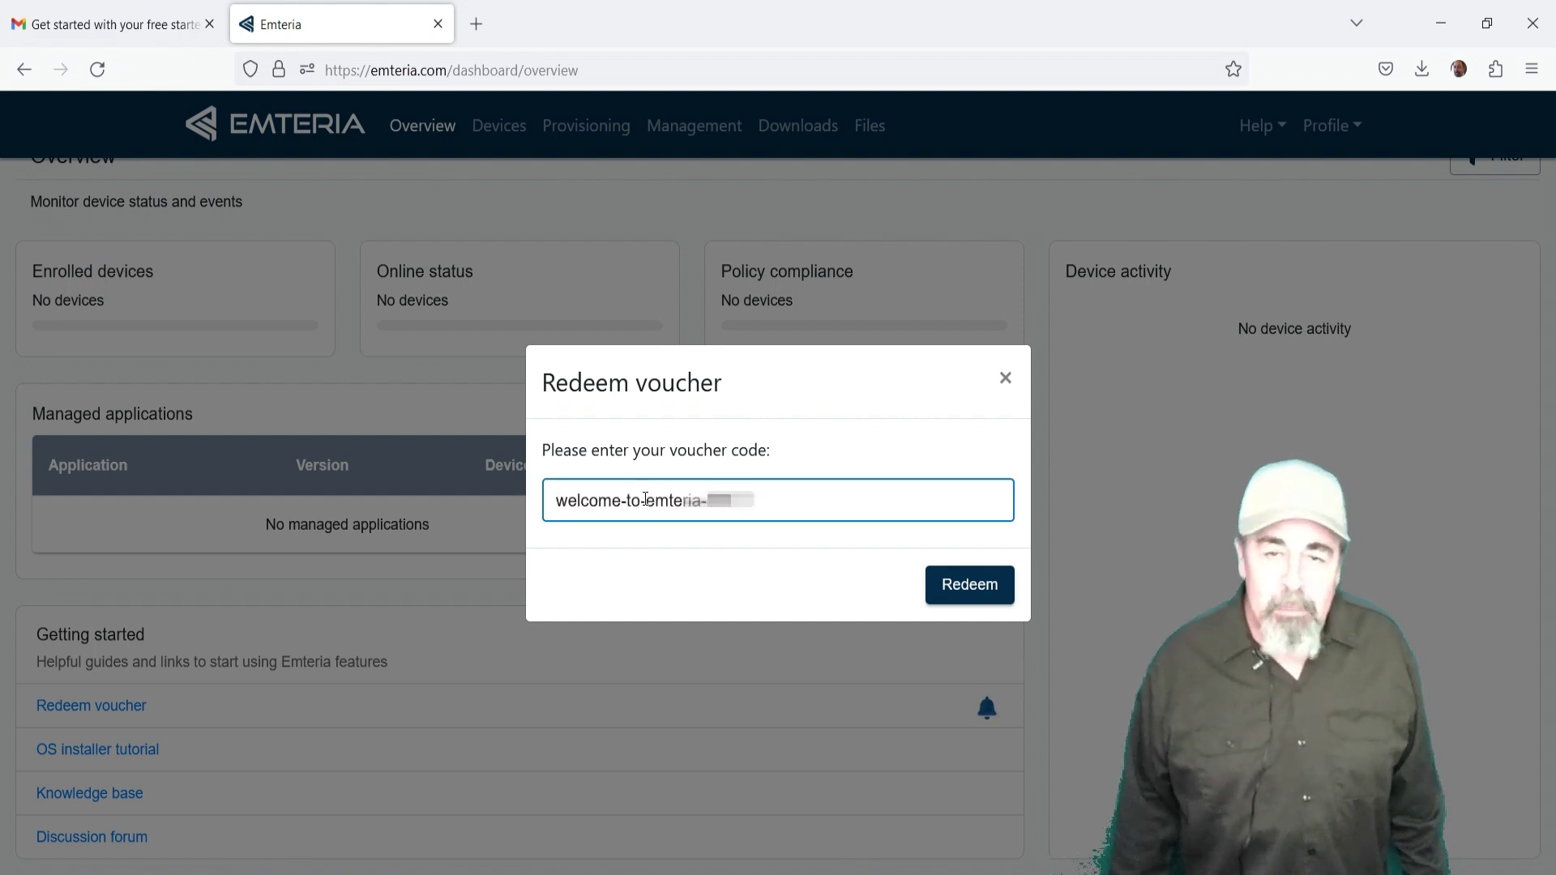
pyautogui.click(959, 601)
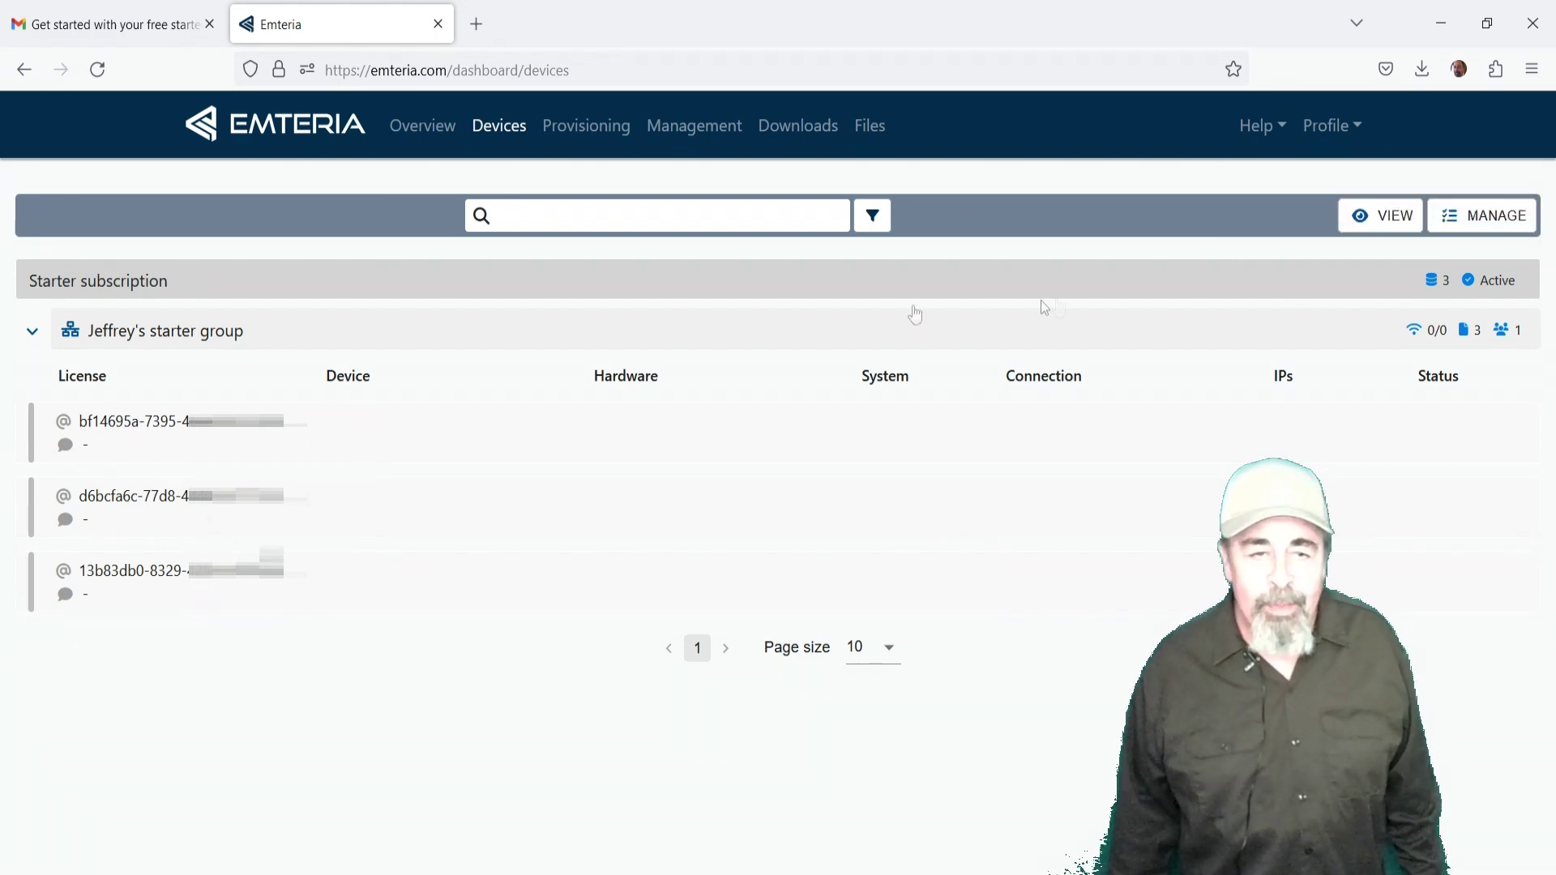
# Step: Review the device display and license management options, then go to the dashboard overview
pyautogui.click(1380, 223)
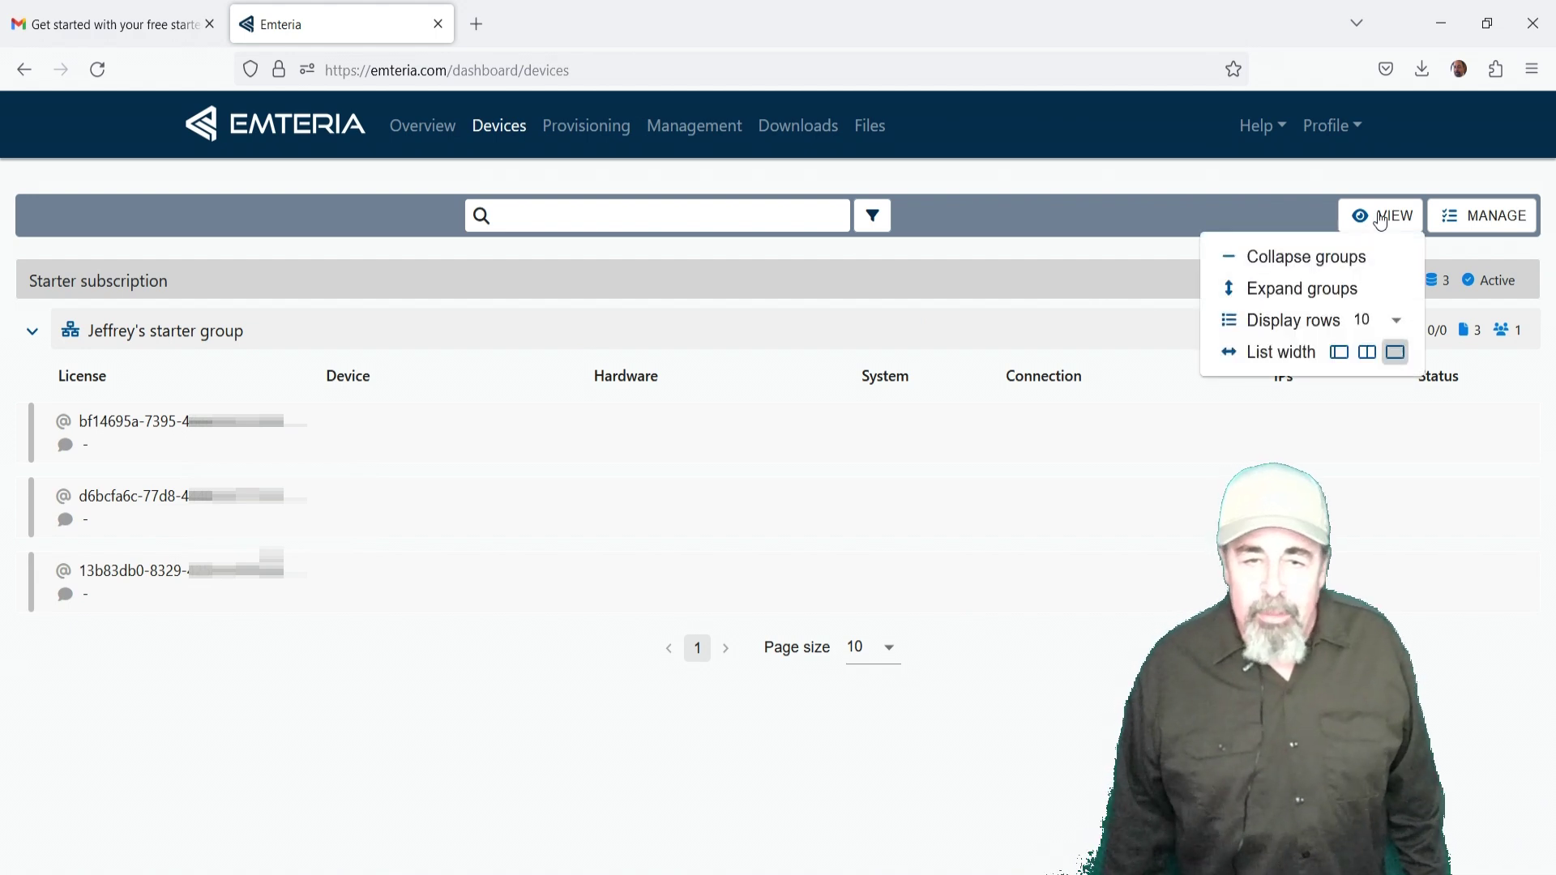
pyautogui.click(1468, 222)
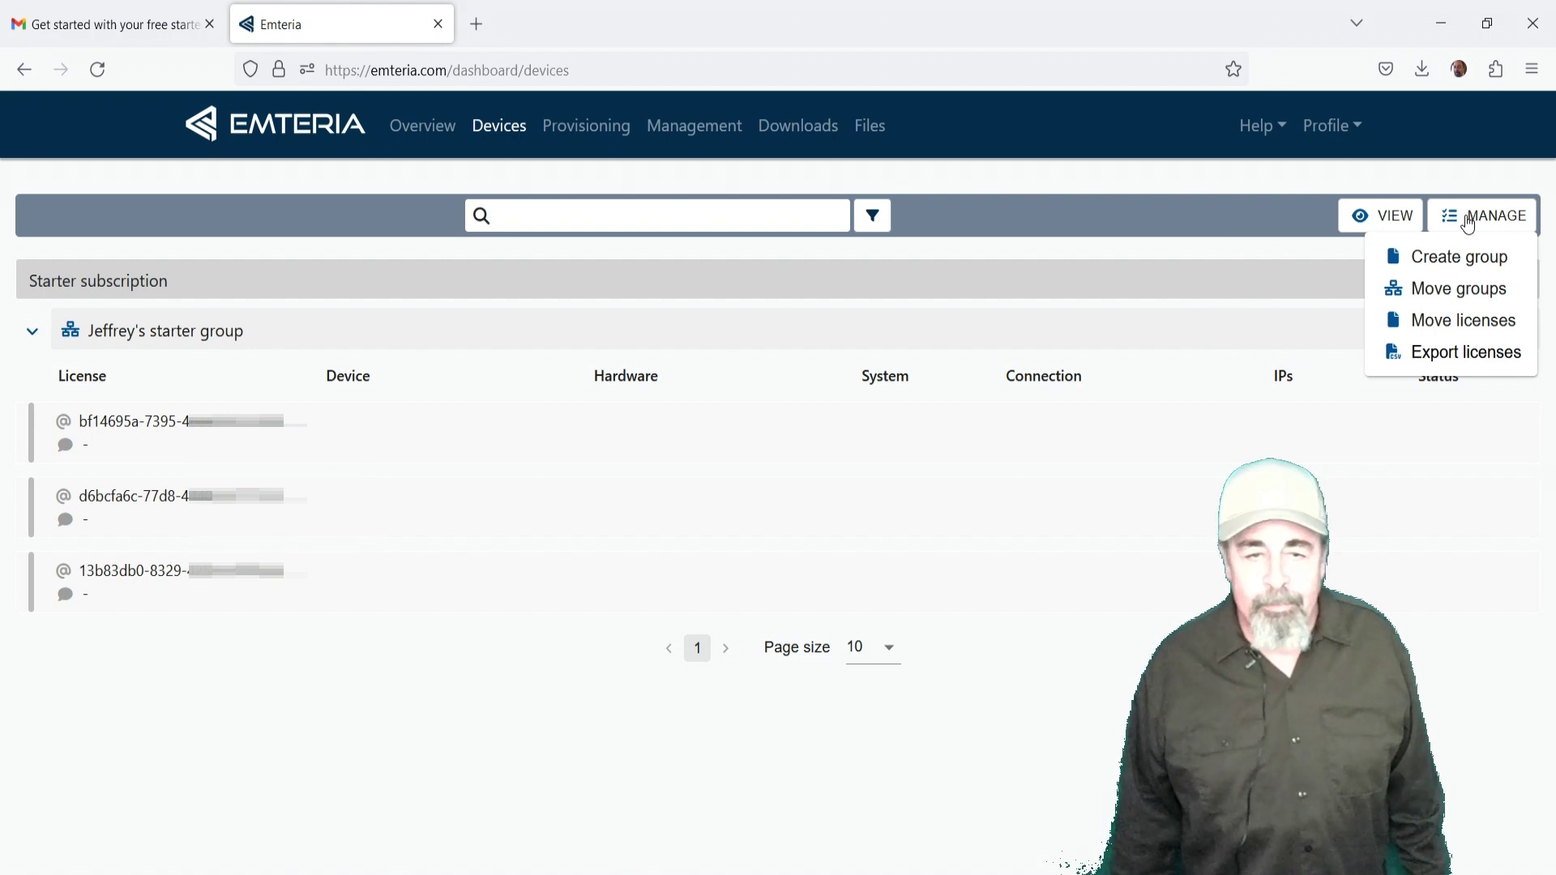
pyautogui.click(422, 127)
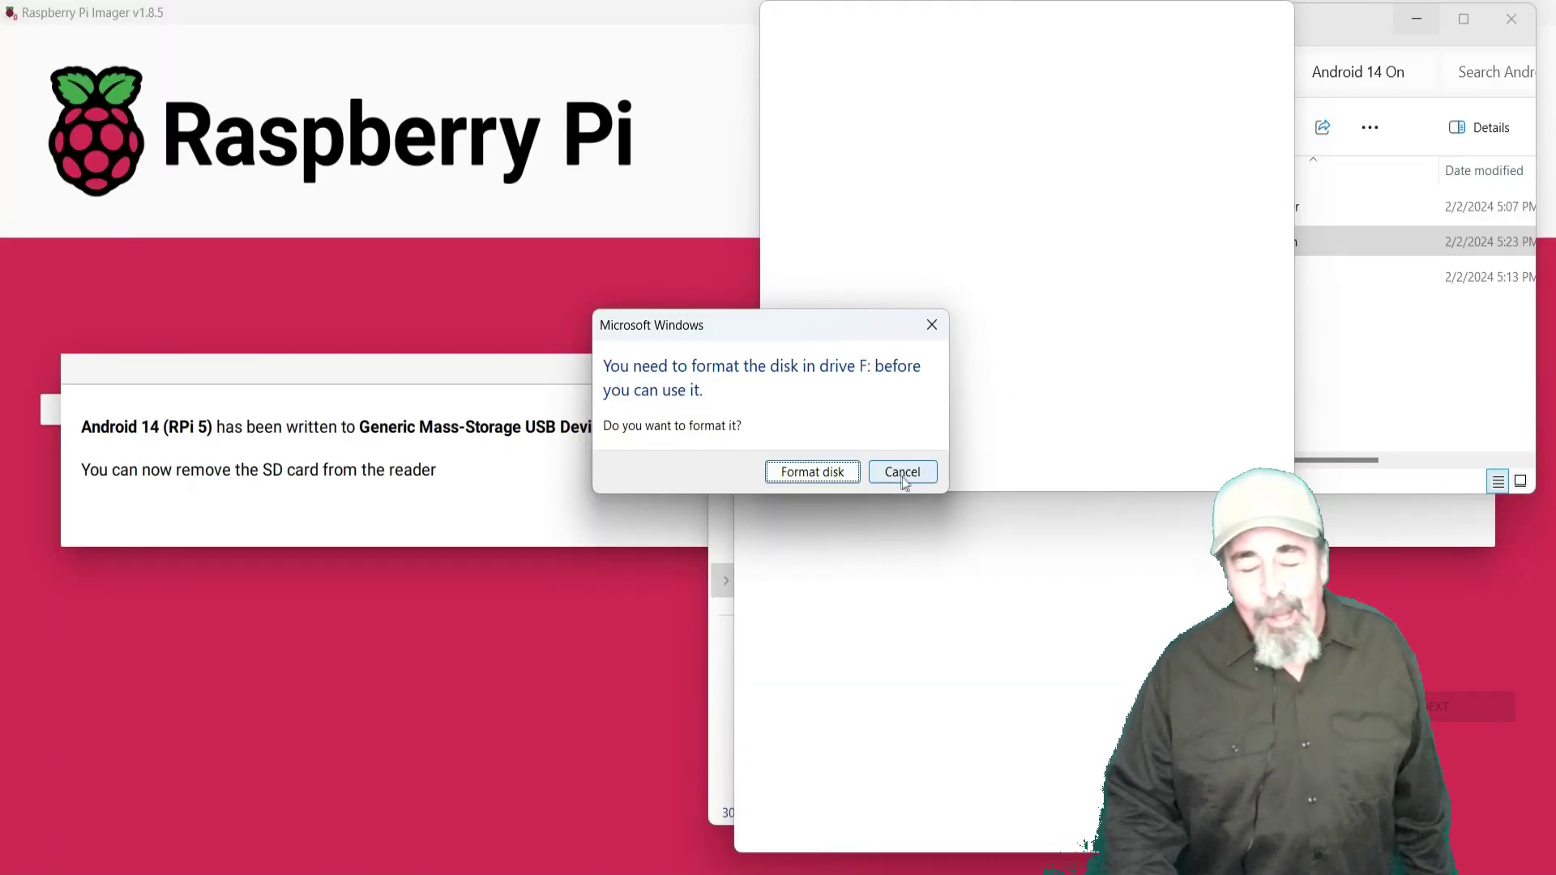
# Step: Decline formatting drives F: and E:, minimize the Explorer windows, and acknowledge the successful write
pyautogui.click(907, 475)
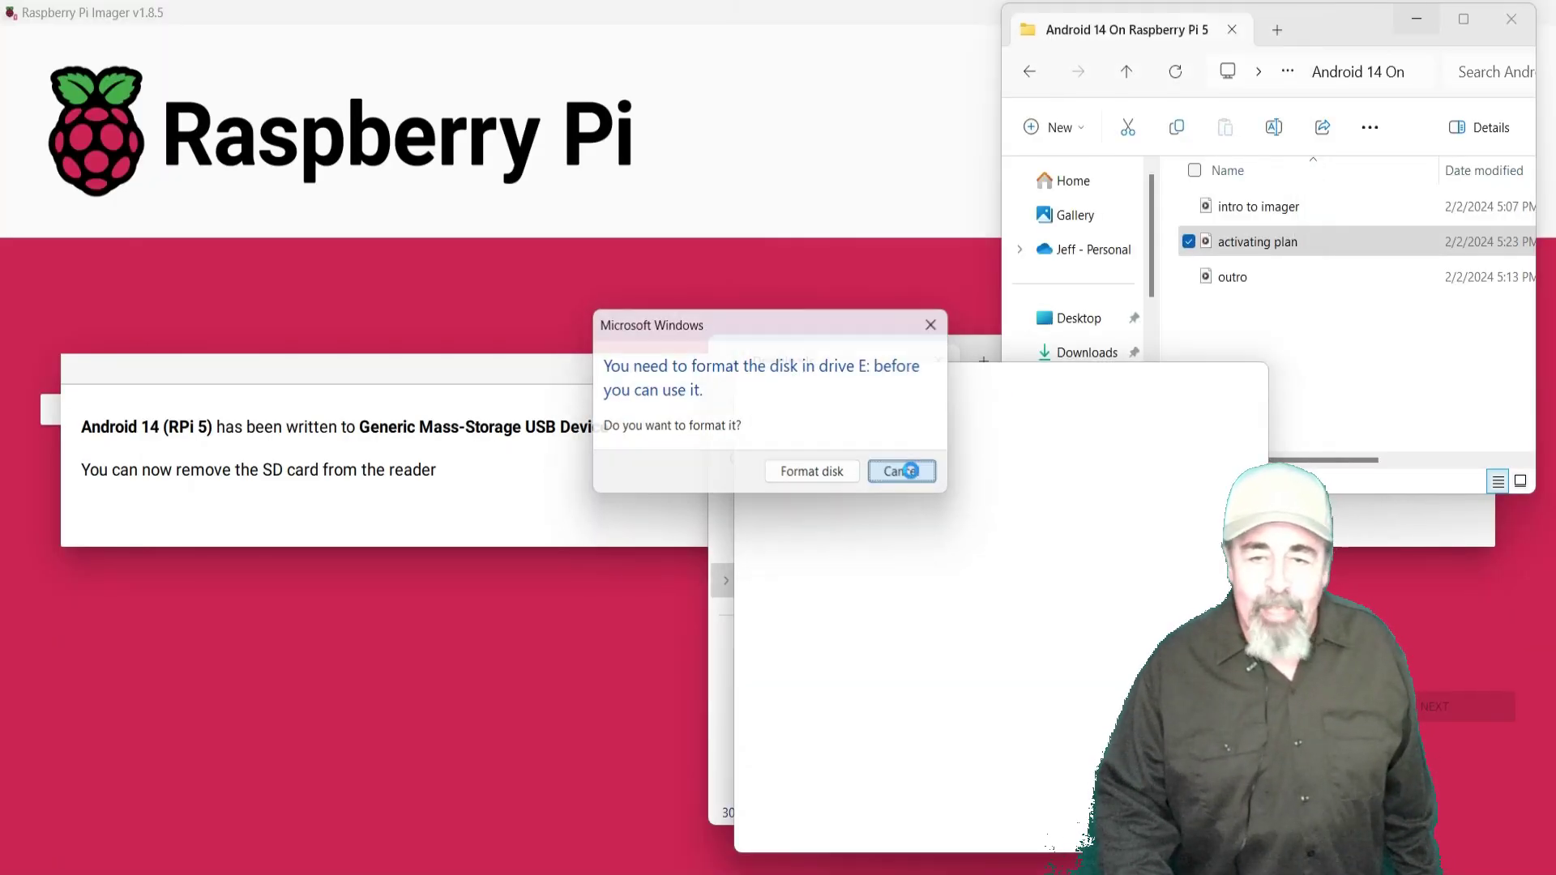
pyautogui.click(902, 473)
pyautogui.click(863, 358)
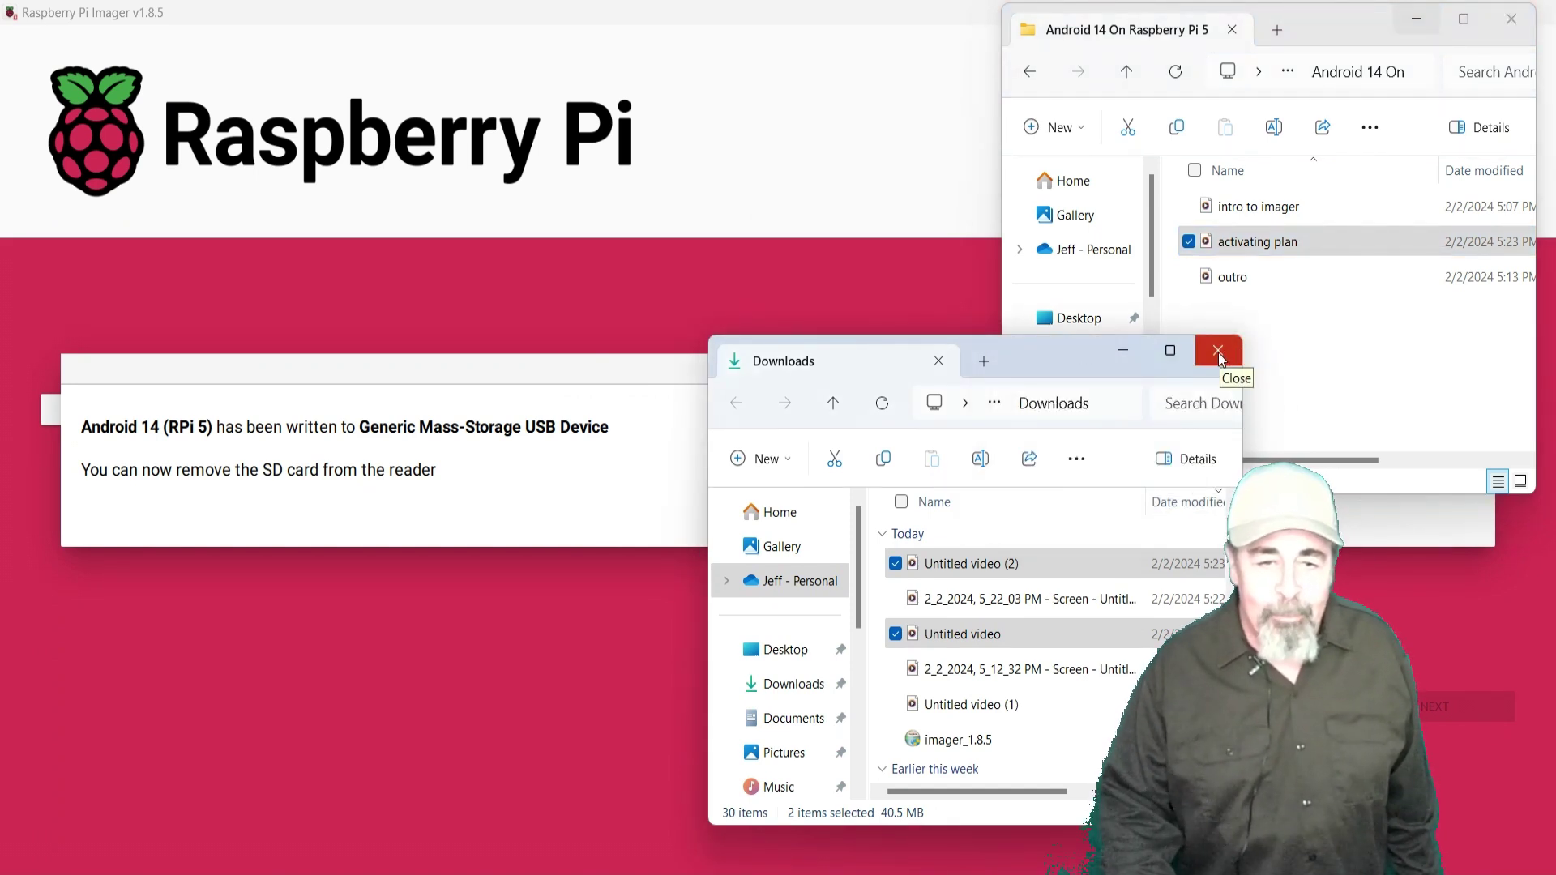
pyautogui.click(1124, 357)
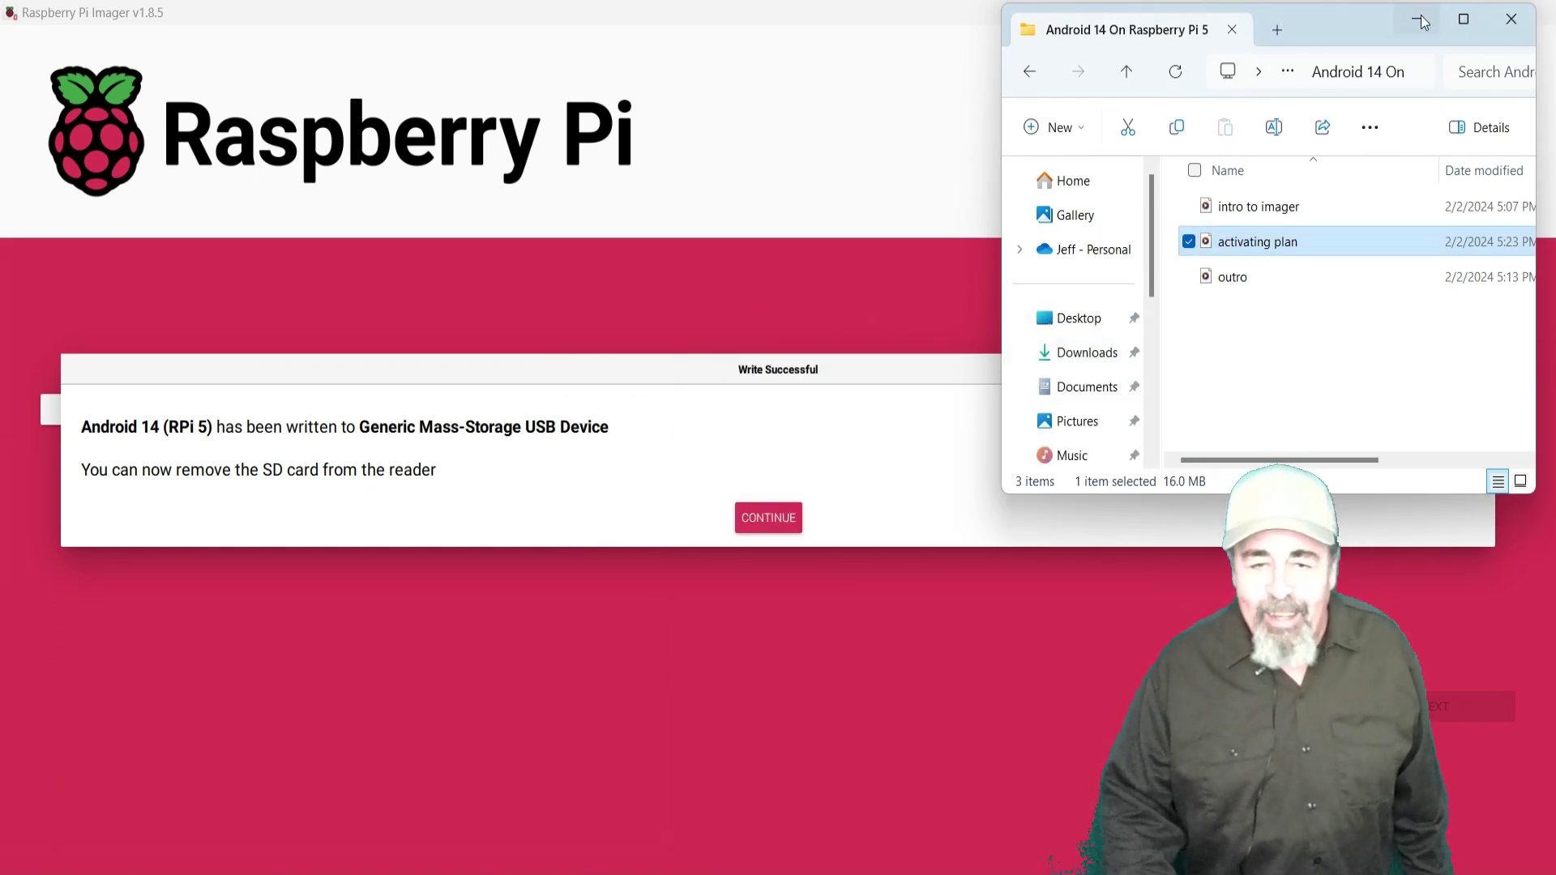
pyautogui.click(1418, 18)
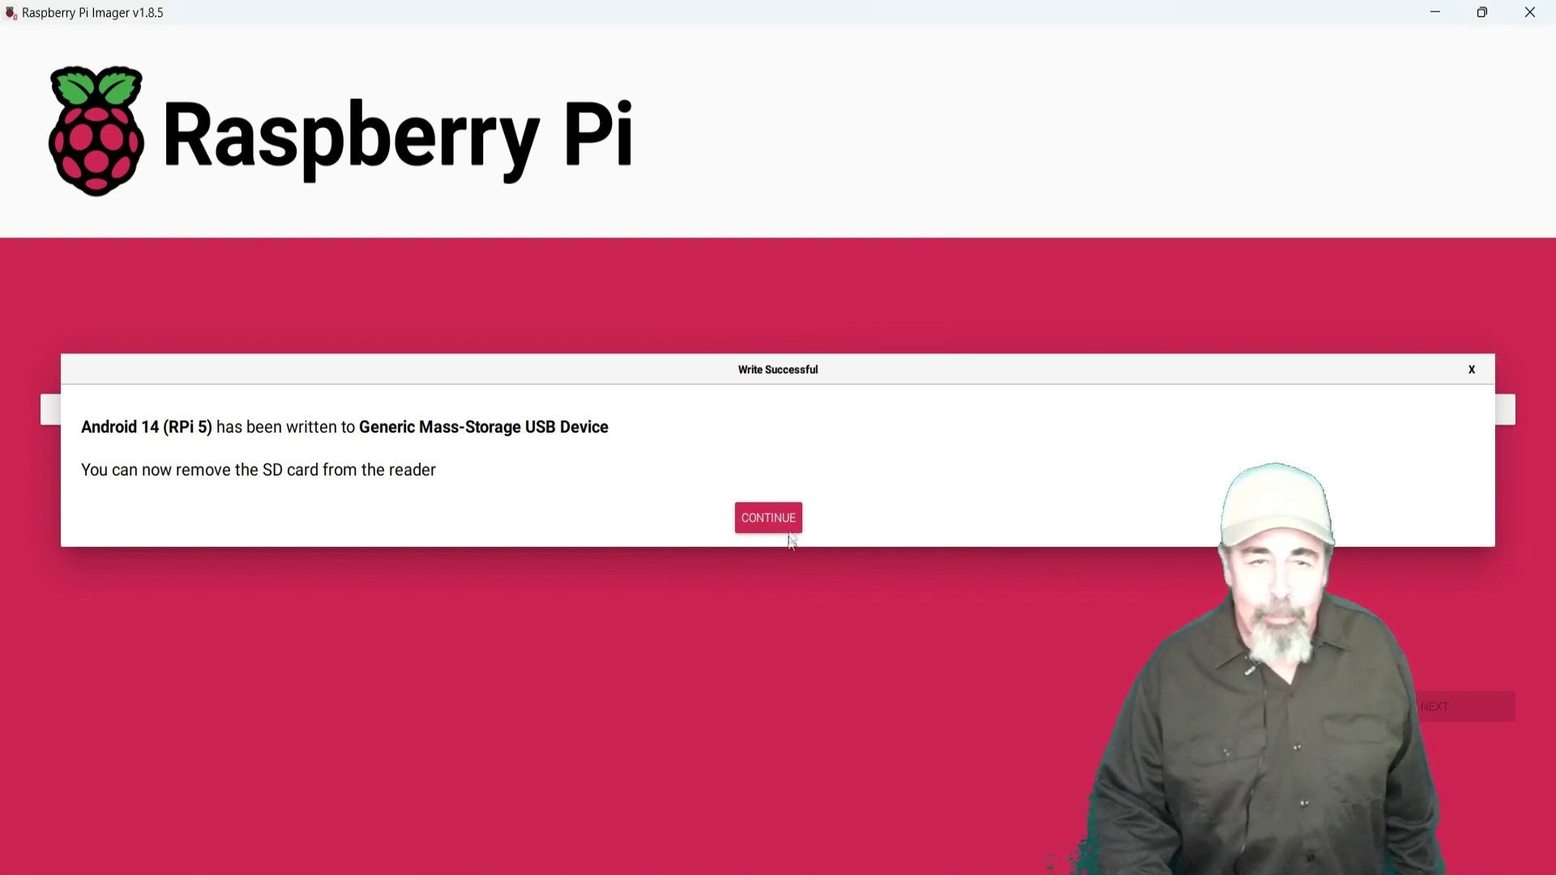
pyautogui.click(768, 518)
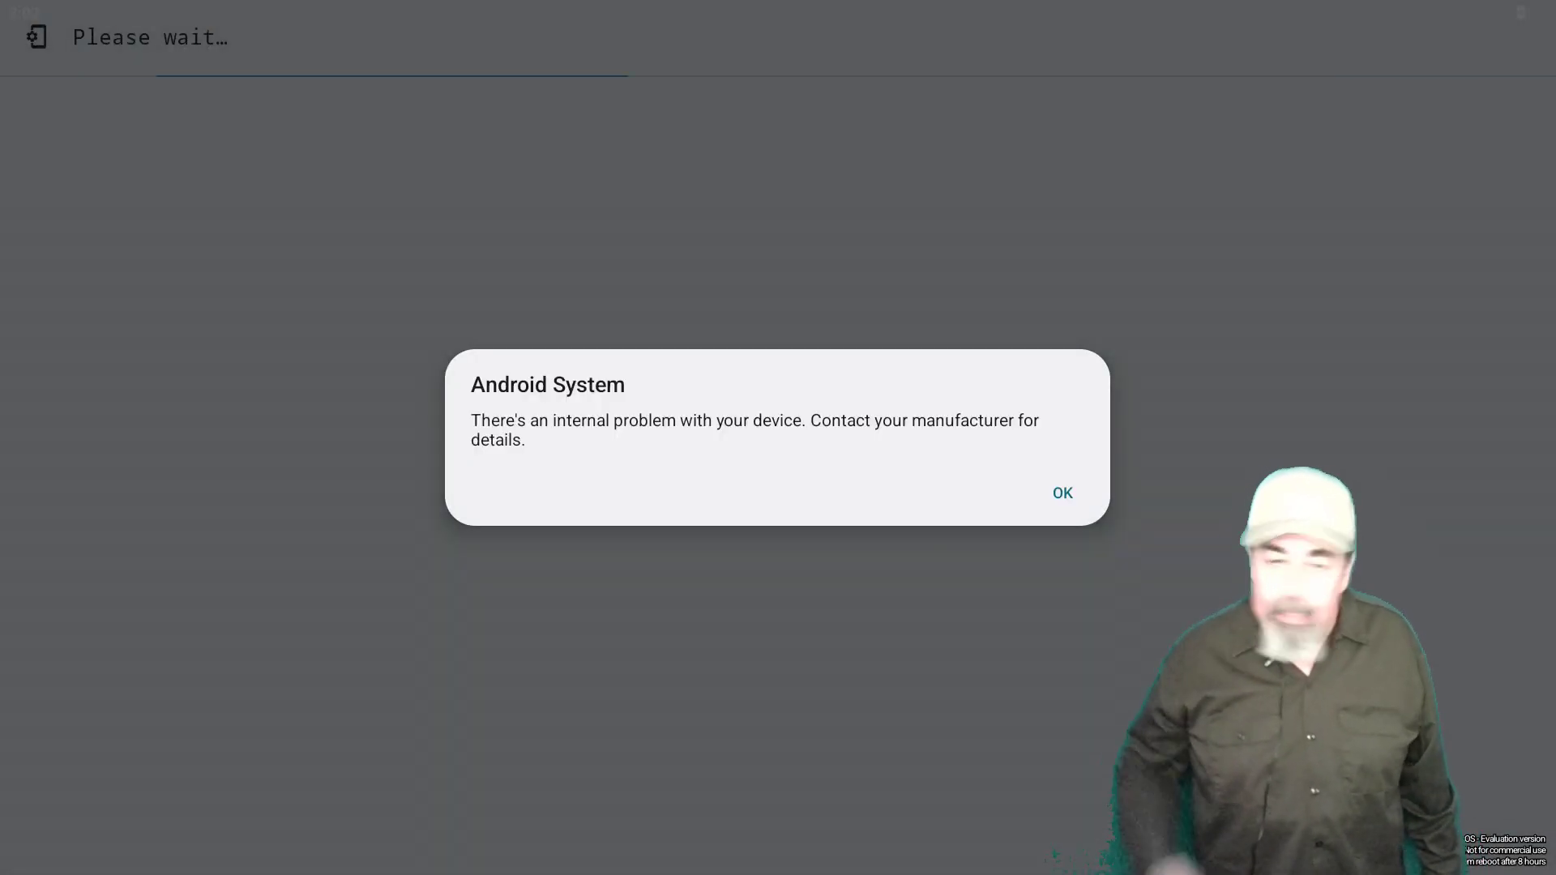
# Step: Dismiss the internal-problem notice and continue past the welcome screen with English (United States)
pyautogui.click(1062, 494)
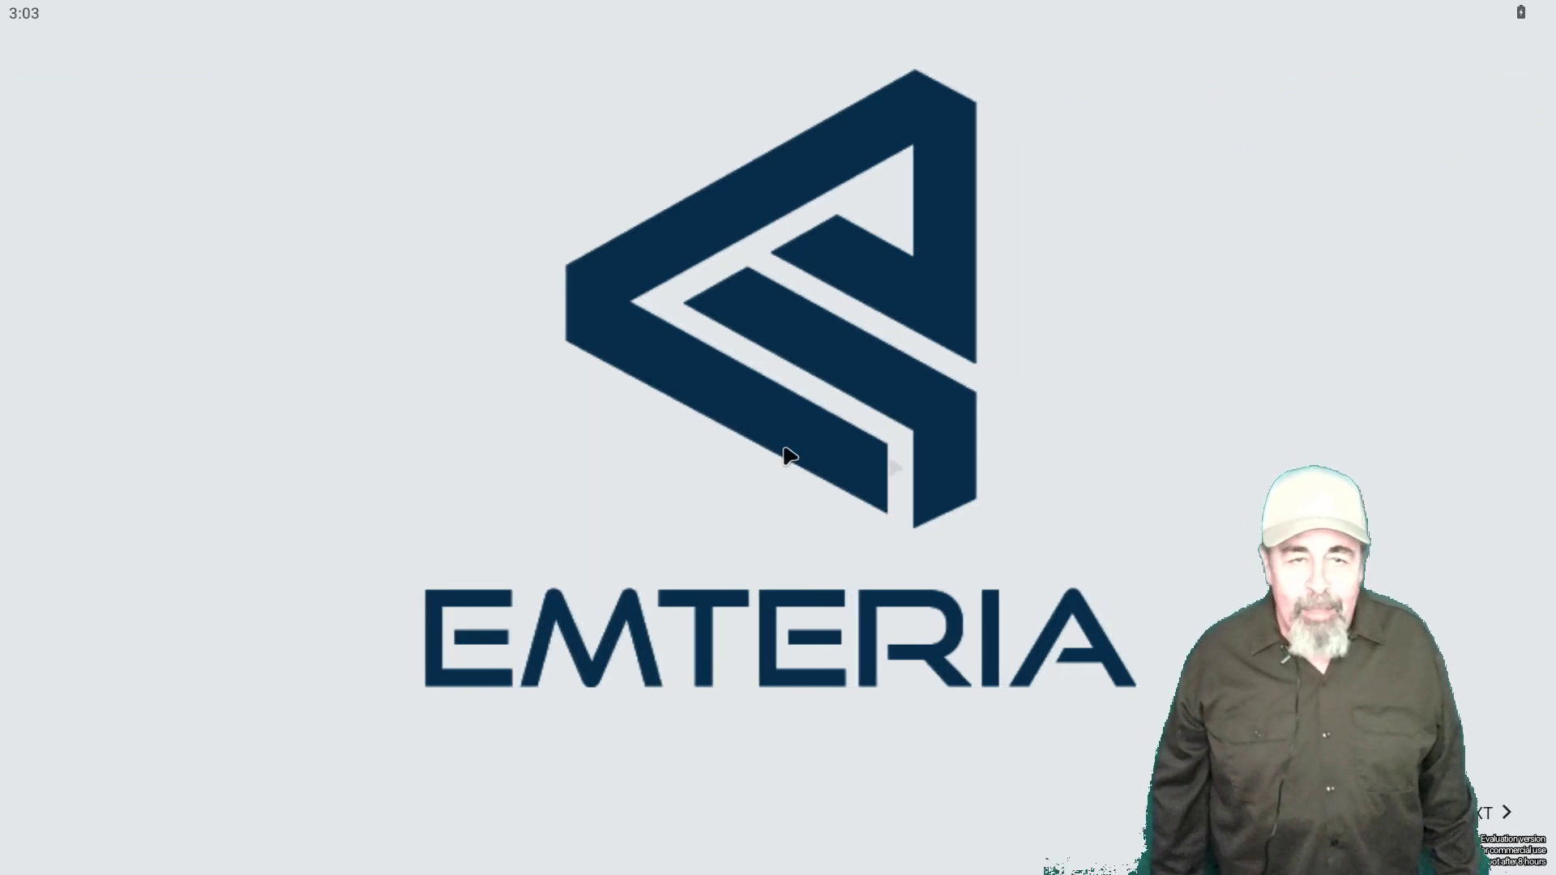
pyautogui.click(1483, 812)
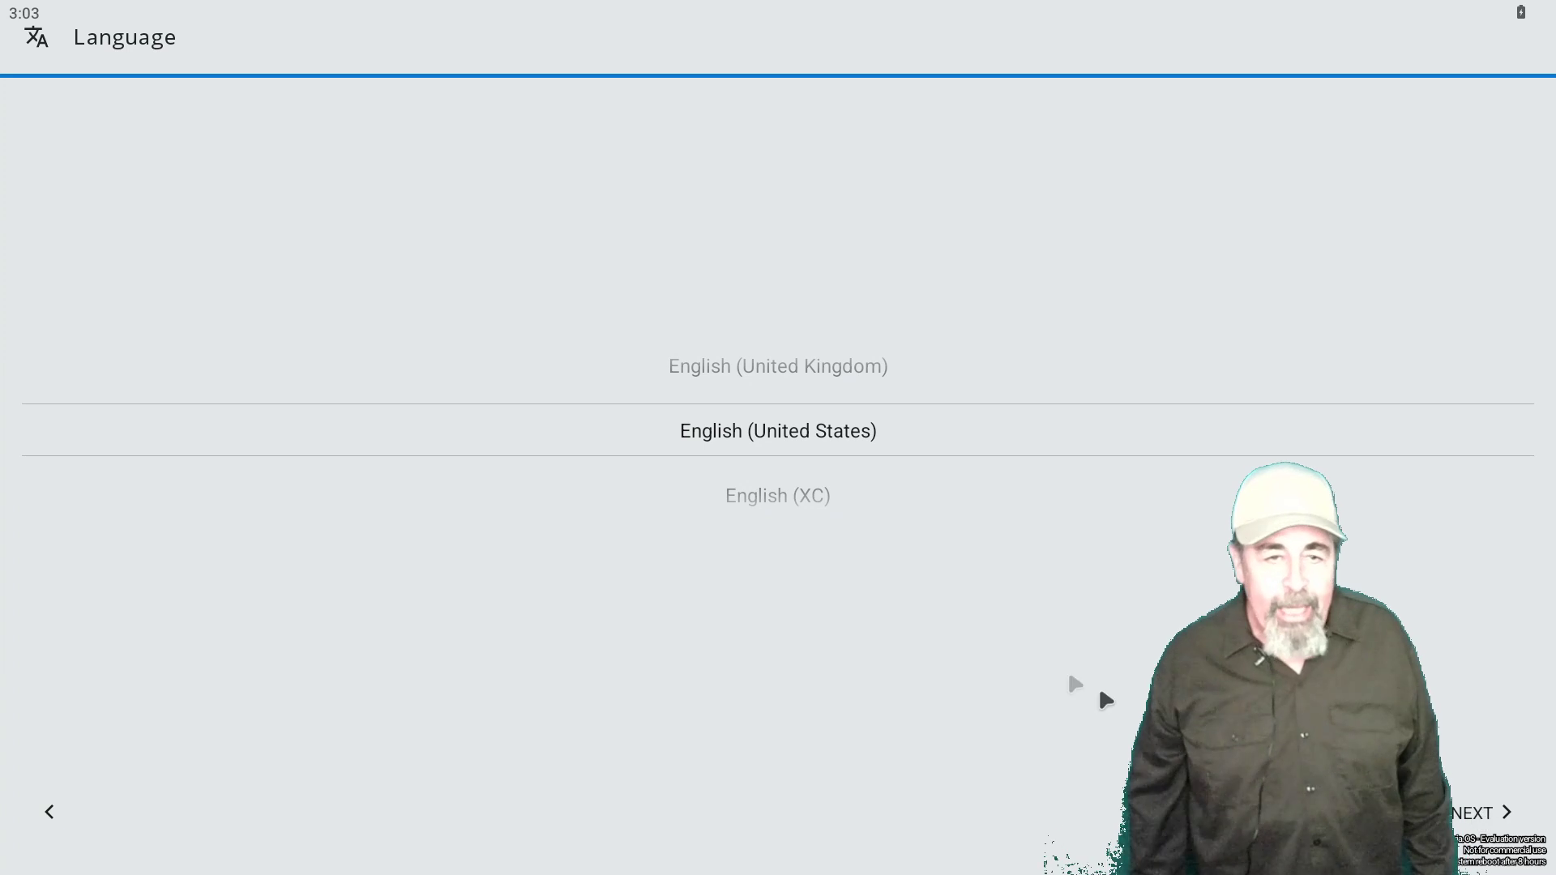
pyautogui.click(1495, 812)
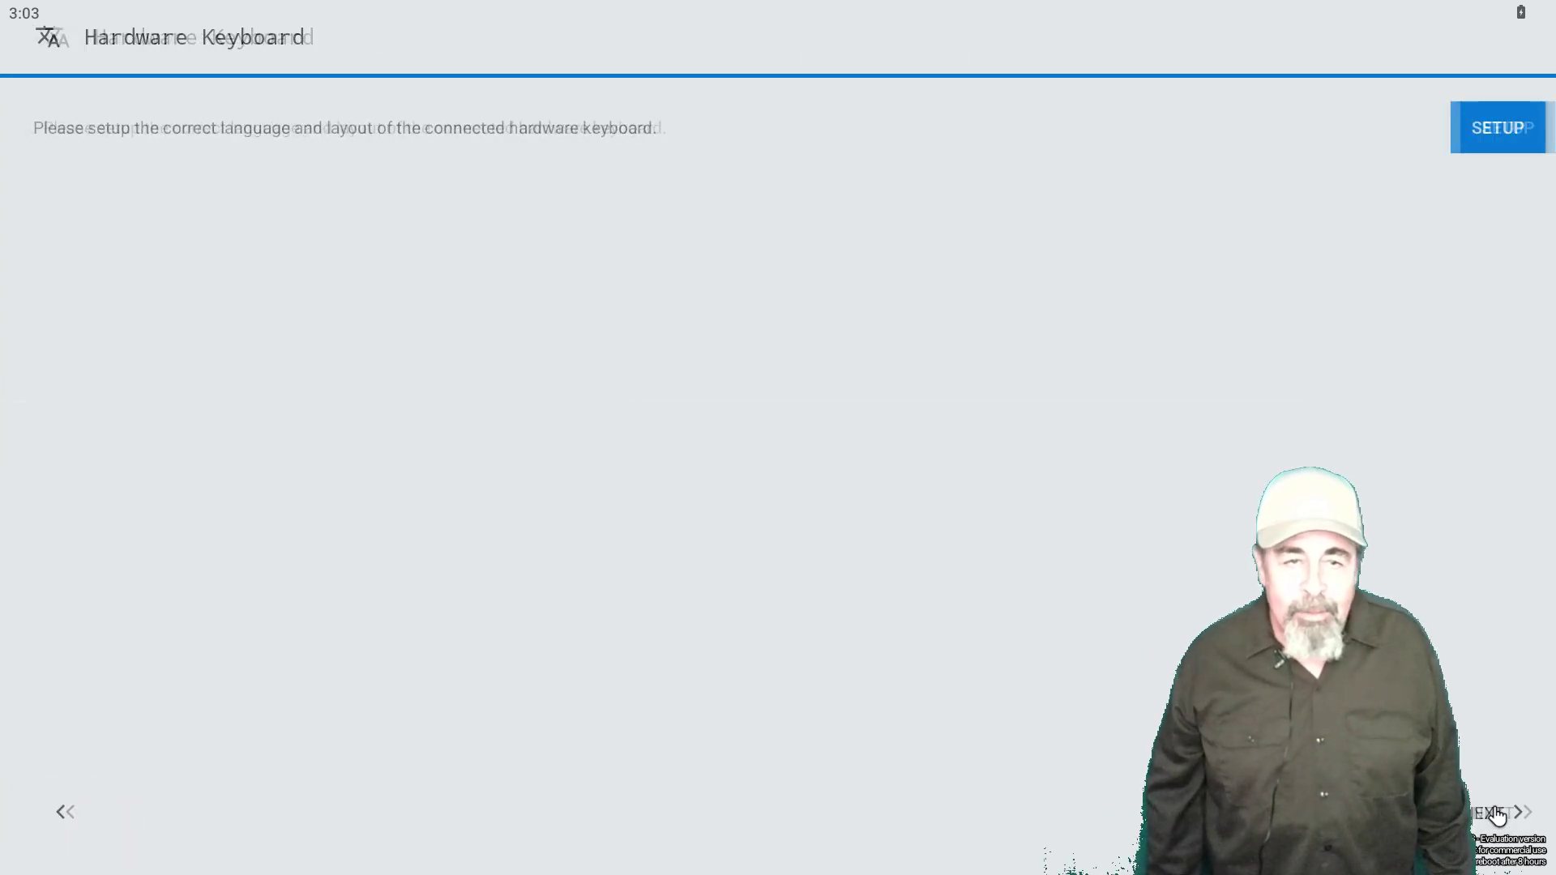
# Step: Check the hardware keyboard layout settings, then set the time zone to Arizona (GMT-7:00)
pyautogui.click(1486, 136)
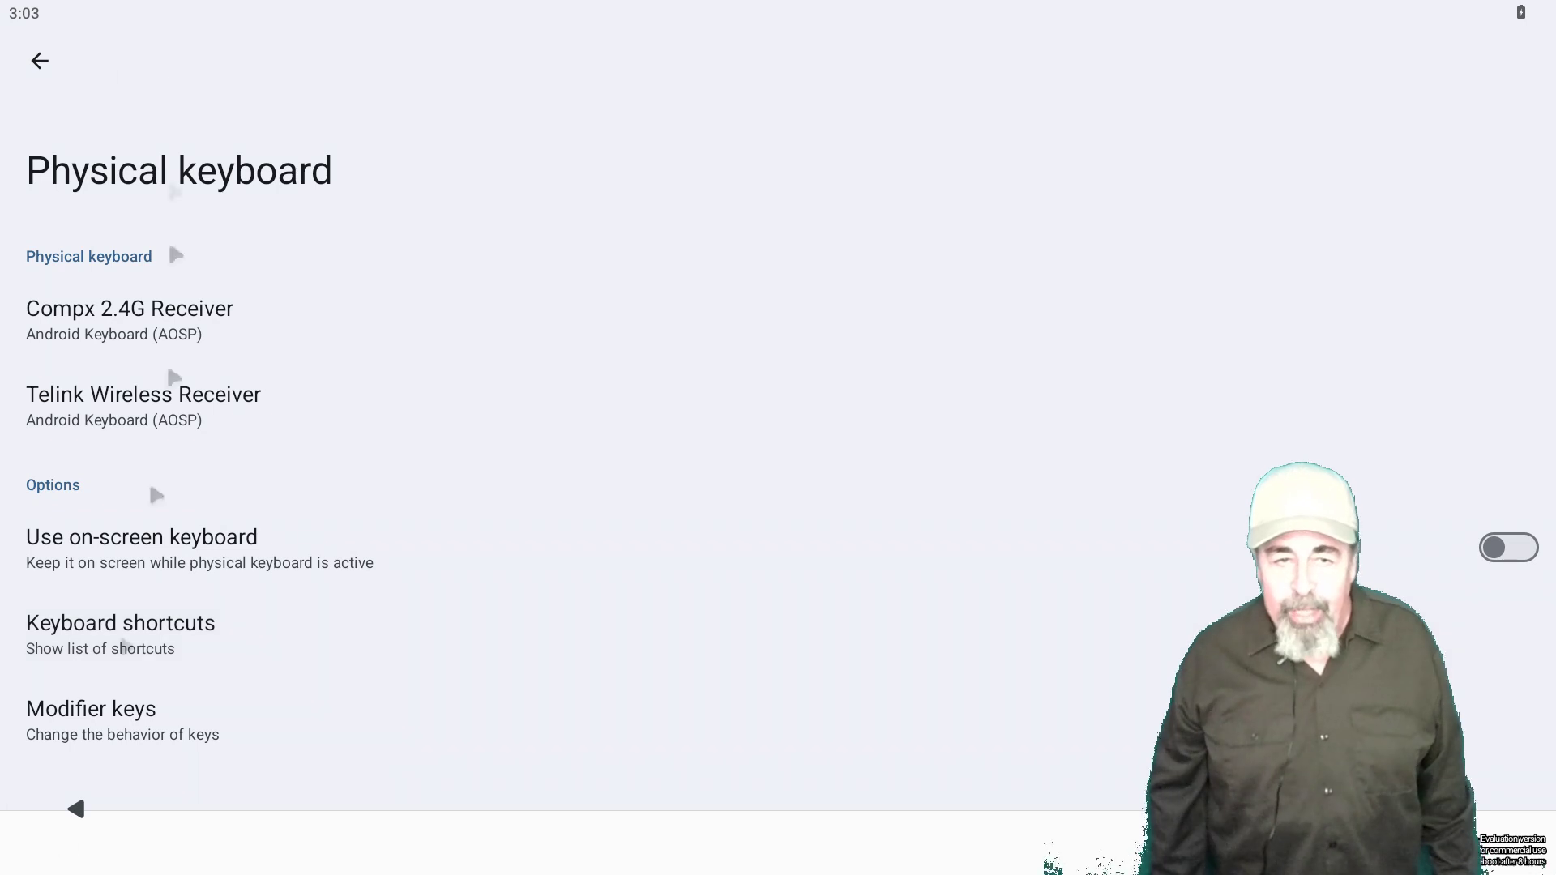
pyautogui.click(40, 62)
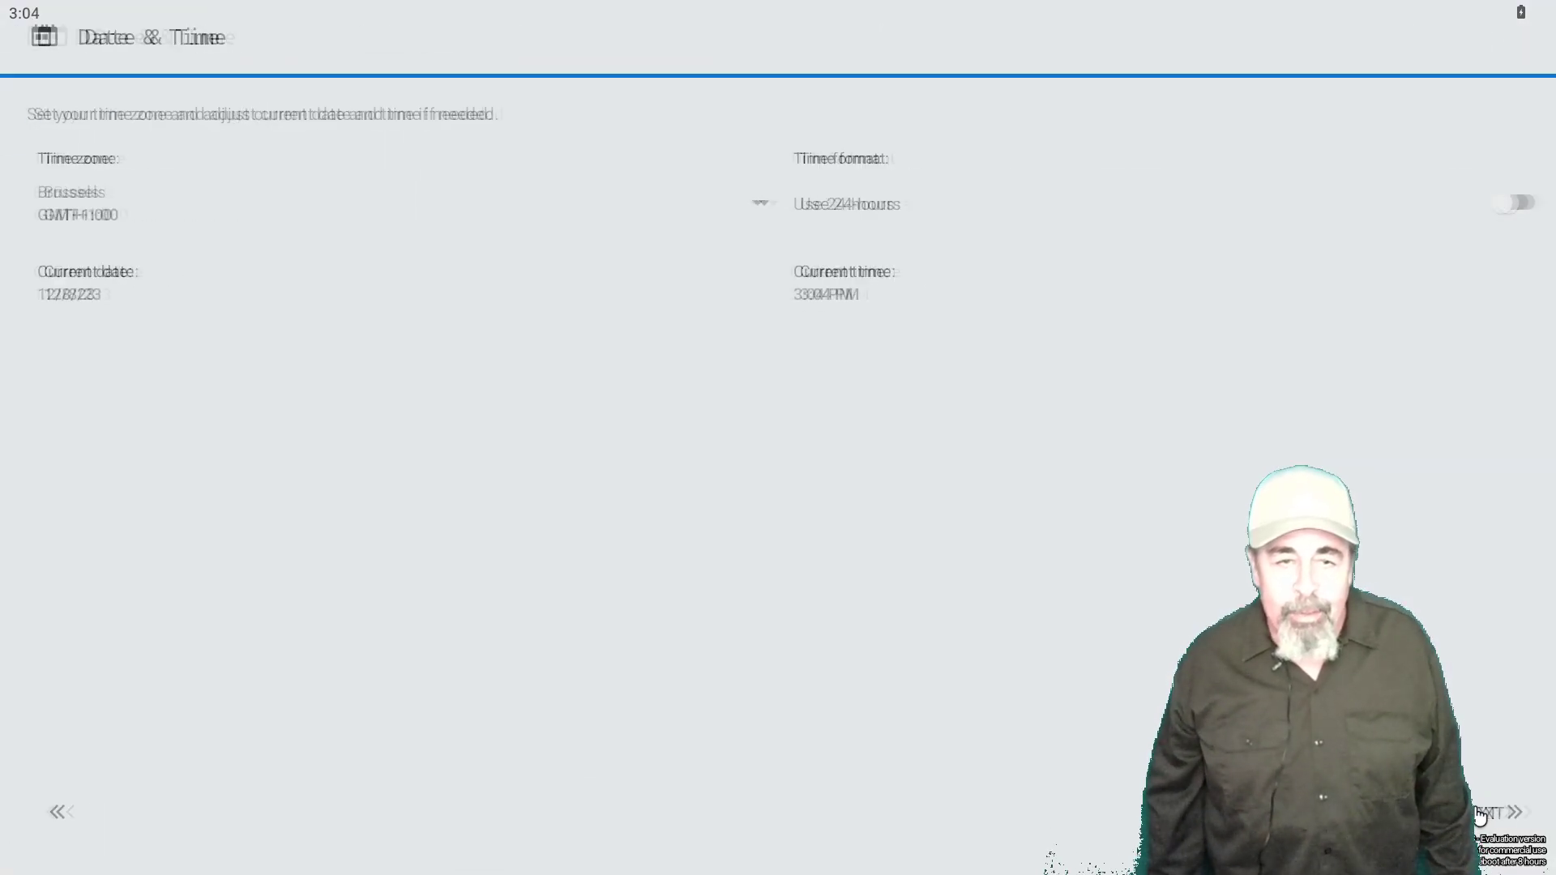
pyautogui.click(81, 218)
pyautogui.scroll(10, 78, 226)
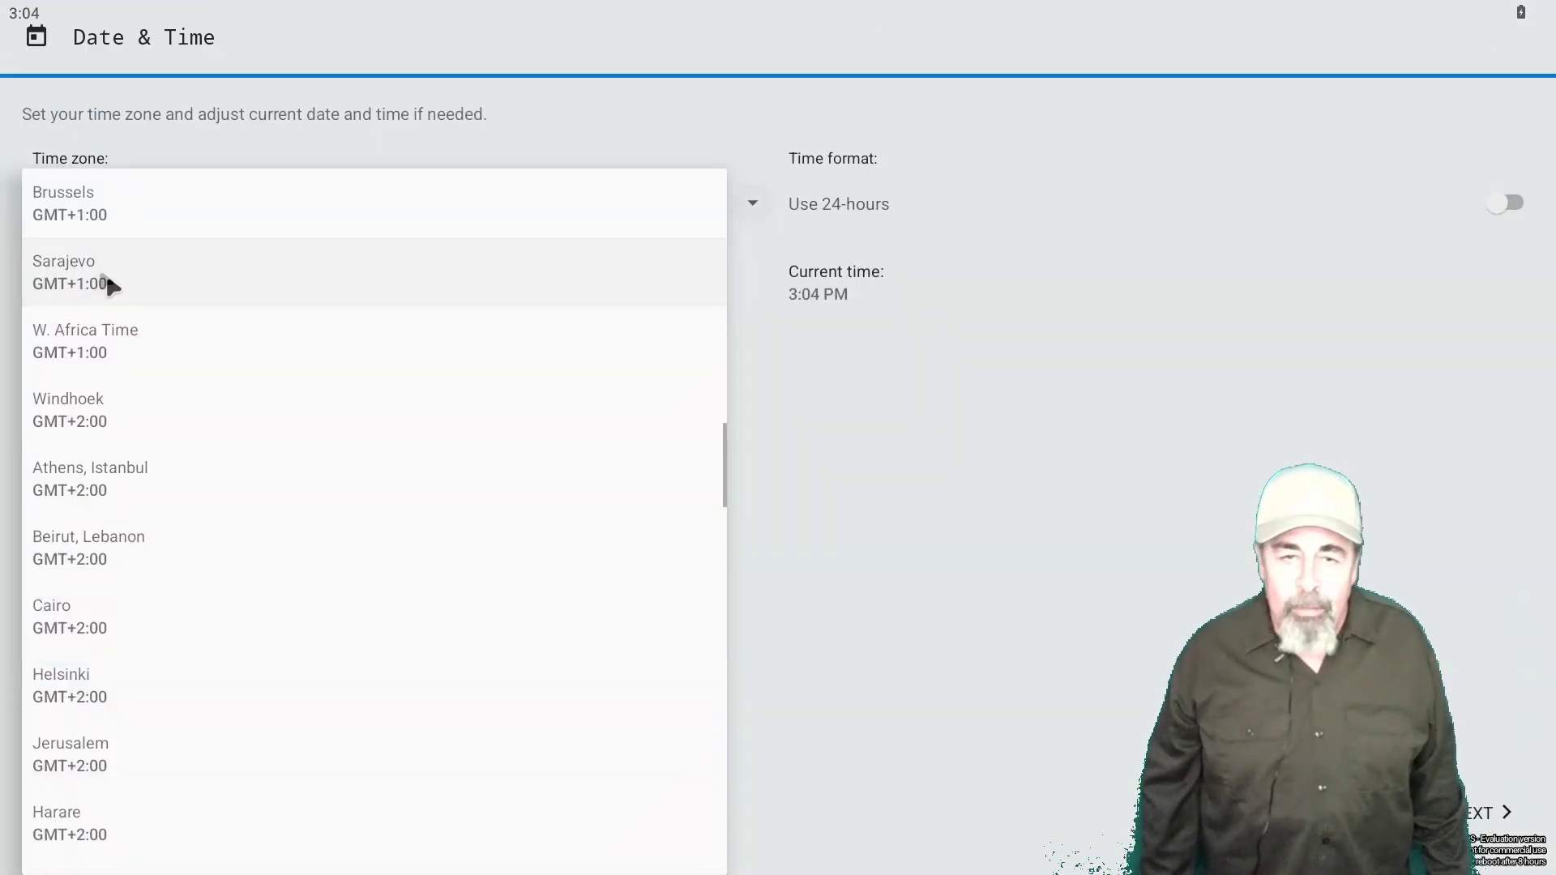
pyautogui.click(78, 223)
# Step: Set the date to February 2, 2024
pyautogui.click(81, 296)
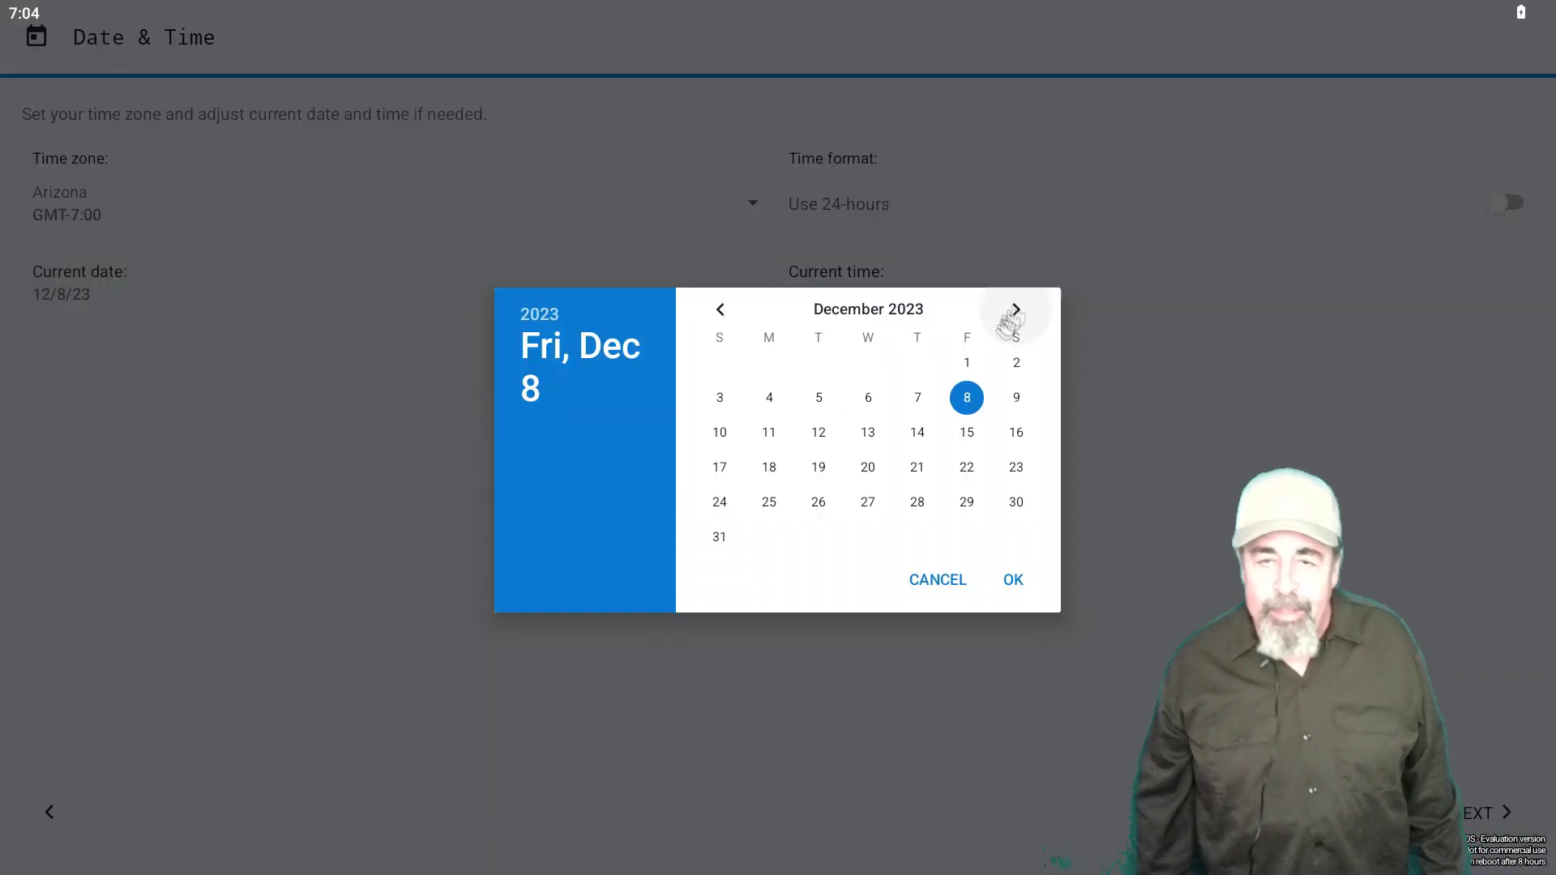
pyautogui.click(1016, 309)
pyautogui.click(1015, 310)
pyautogui.click(968, 364)
pyautogui.click(1013, 580)
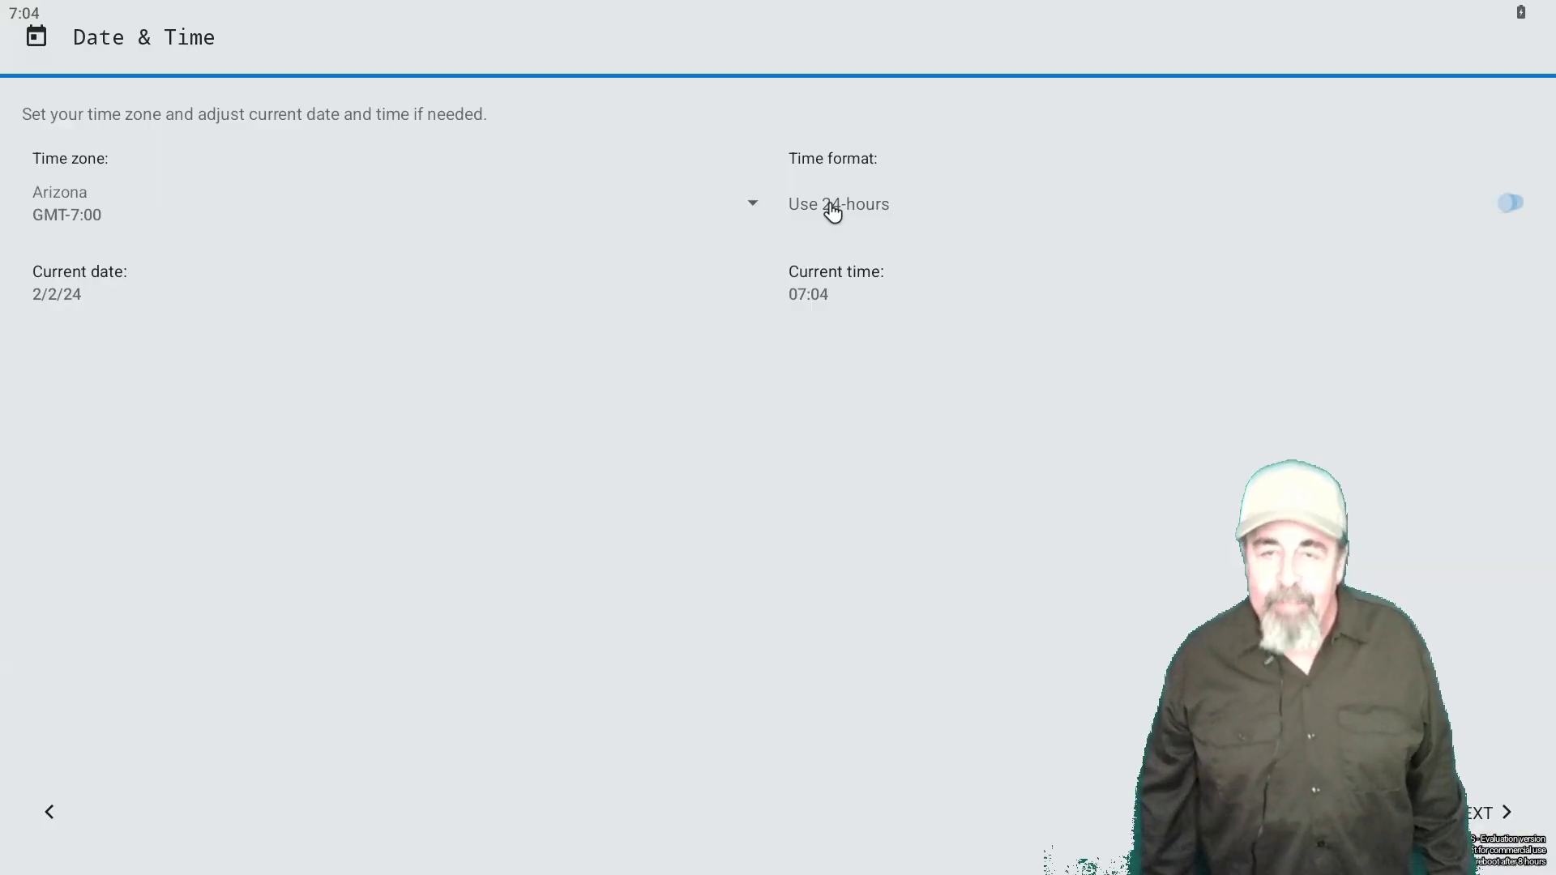
# Step: Dial the current time to 5:43 PM
pyautogui.click(819, 297)
pyautogui.click(636, 509)
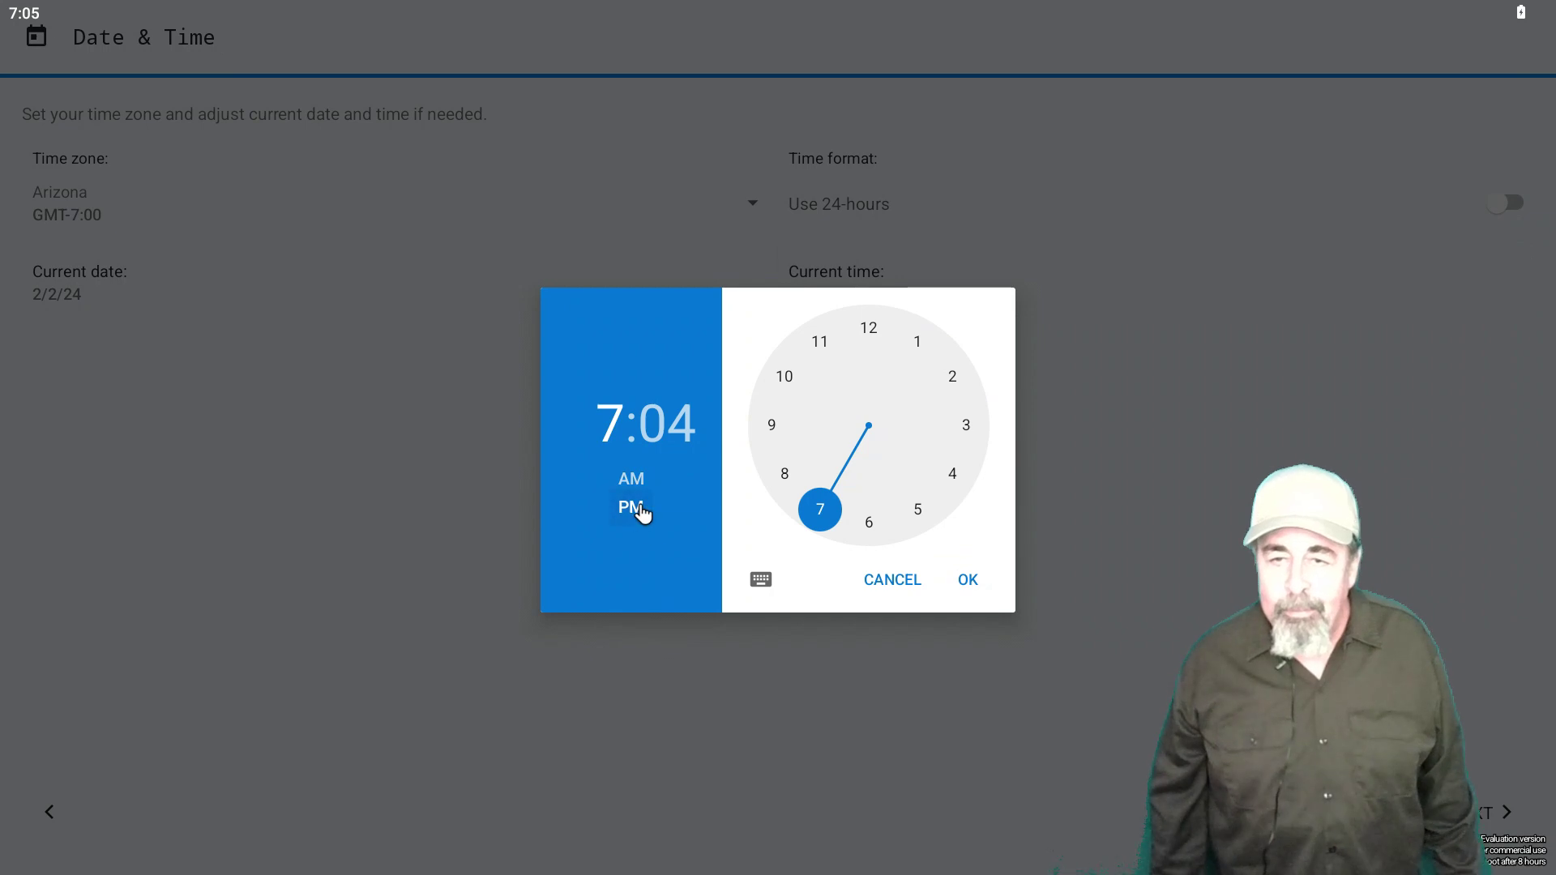
pyautogui.click(919, 514)
pyautogui.moveTo(771, 443); pyautogui.dragTo(771, 435)
# Step: Confirm 5:43 PM, then turn Wi-Fi on and join a wireless network with its password
pyautogui.click(968, 581)
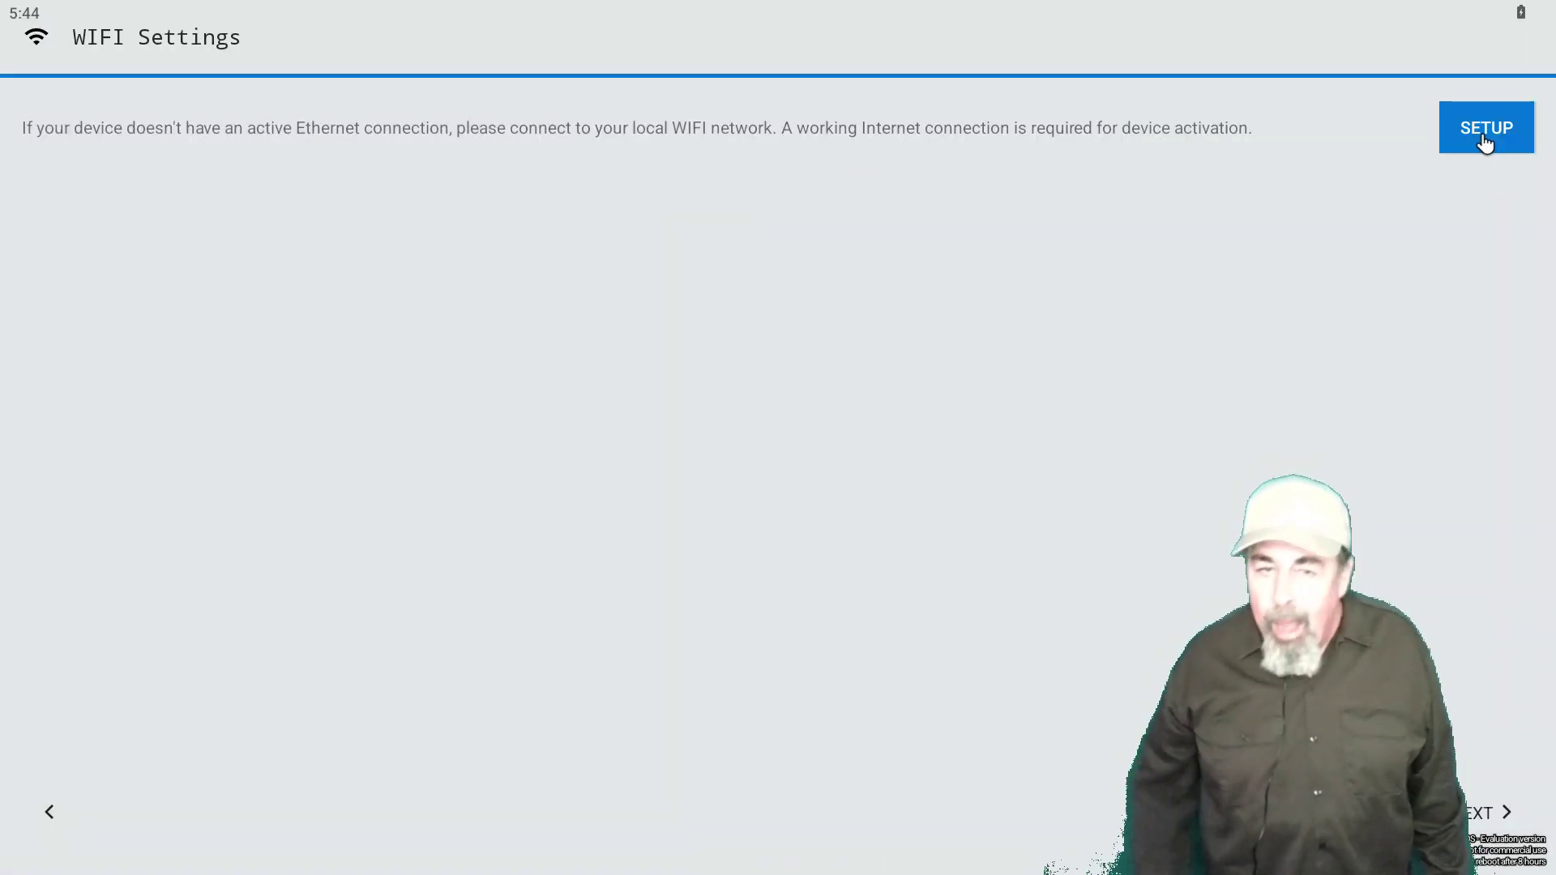
pyautogui.click(1486, 138)
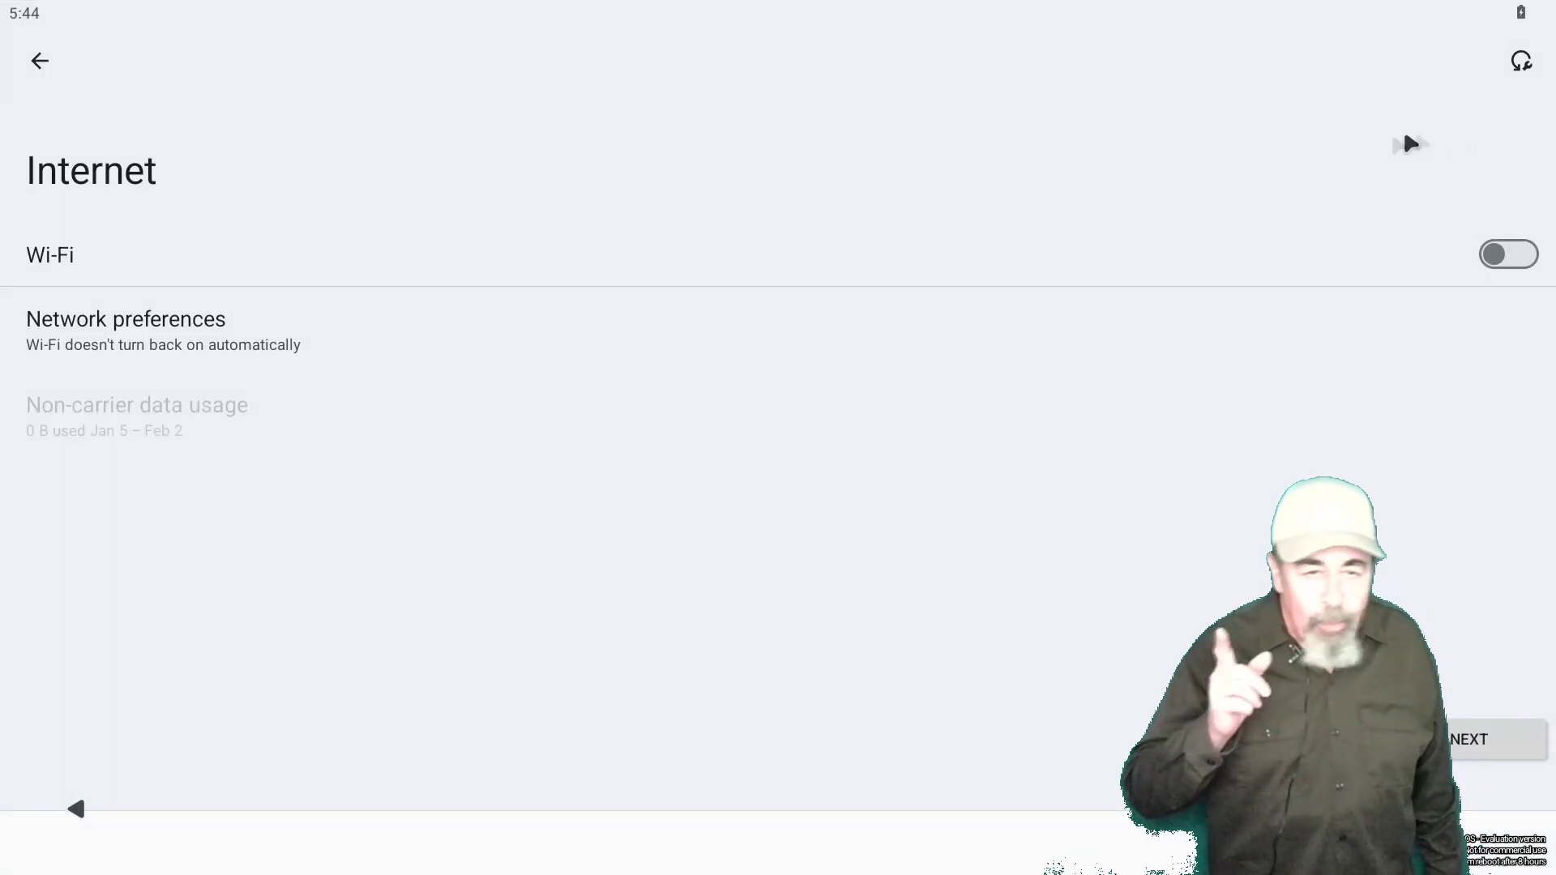
pyautogui.click(1522, 256)
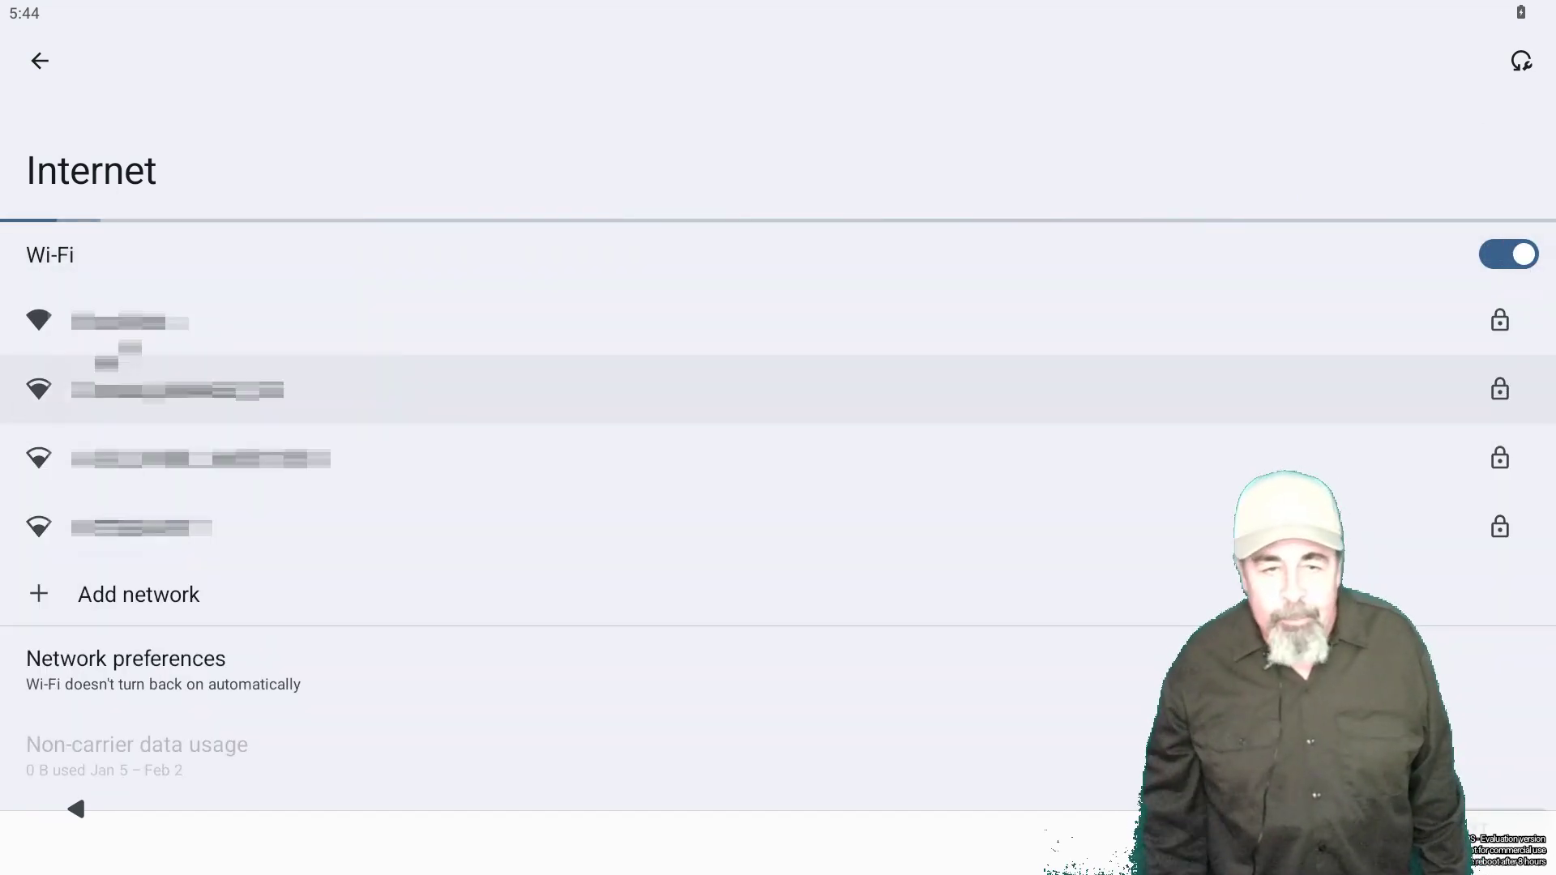
pyautogui.click(528, 364)
pyautogui.write('****')
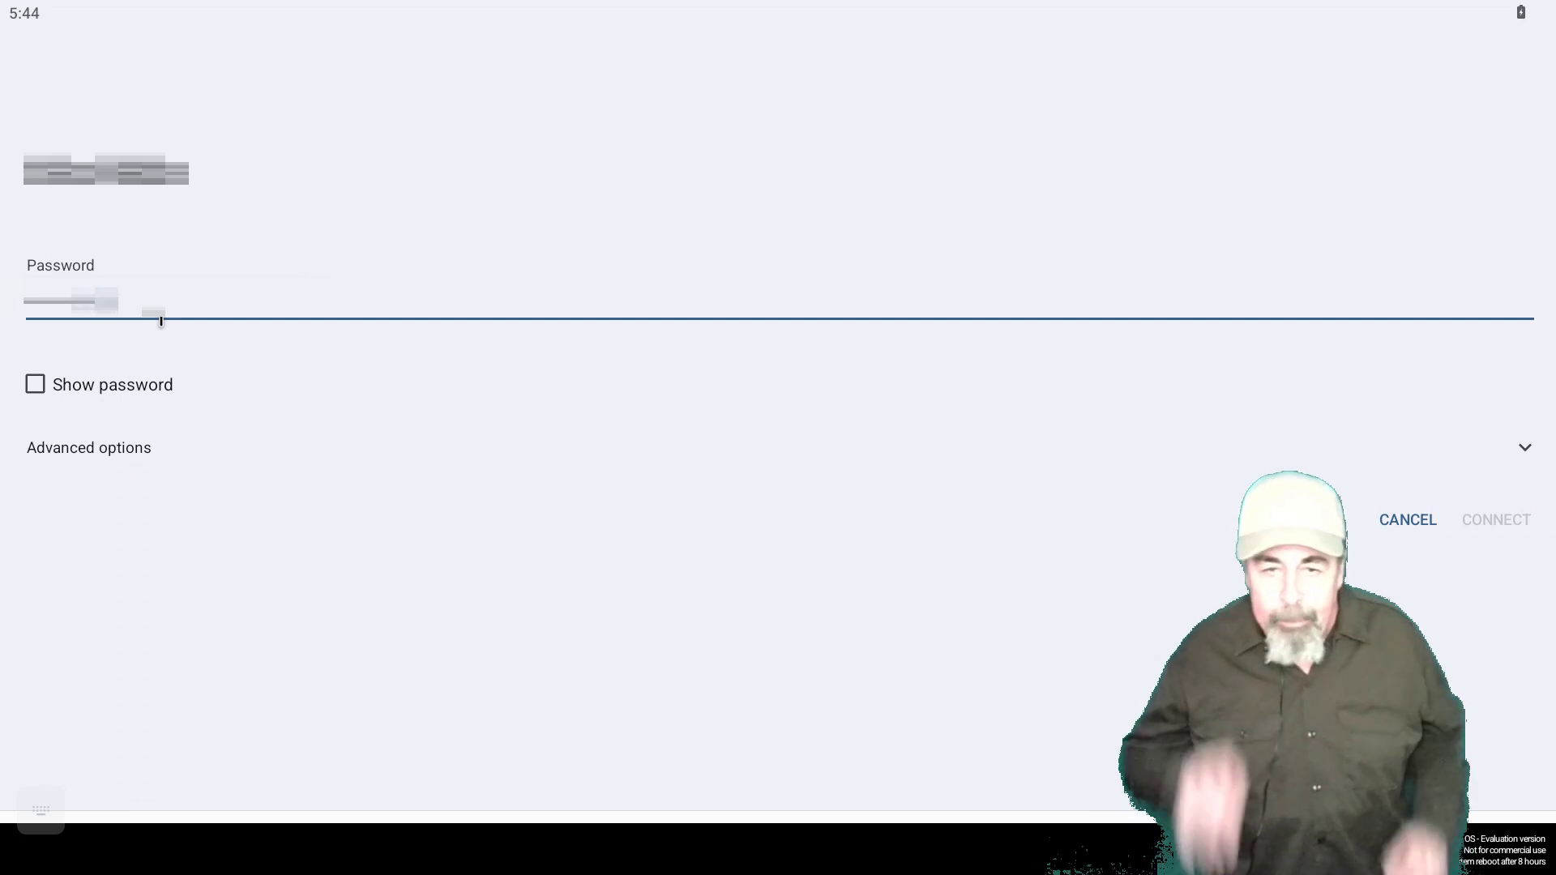
pyautogui.click(1490, 523)
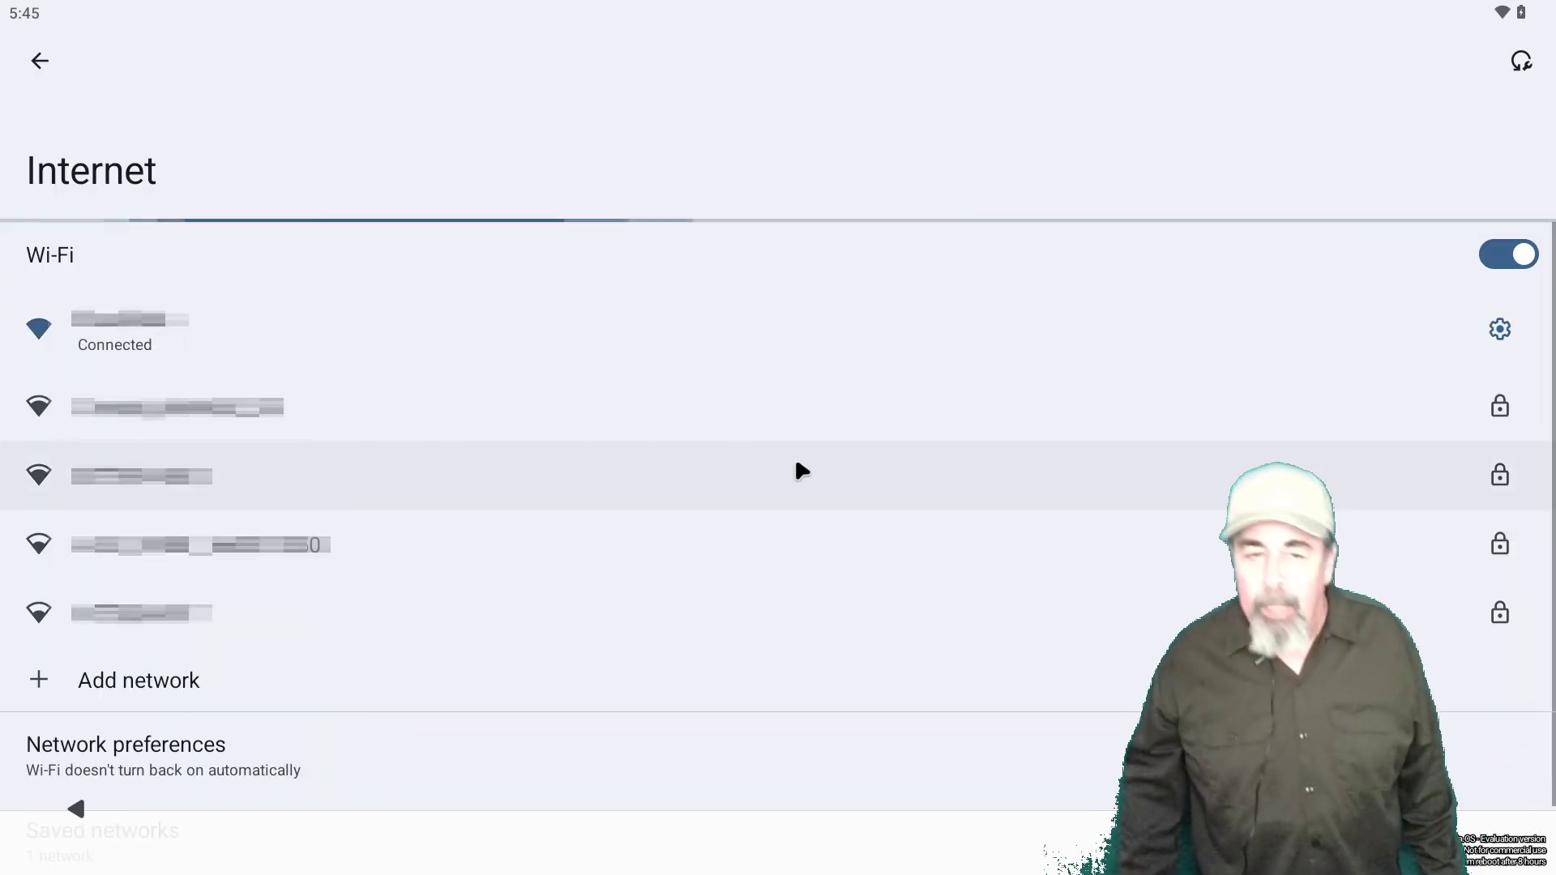
pyautogui.click(40, 62)
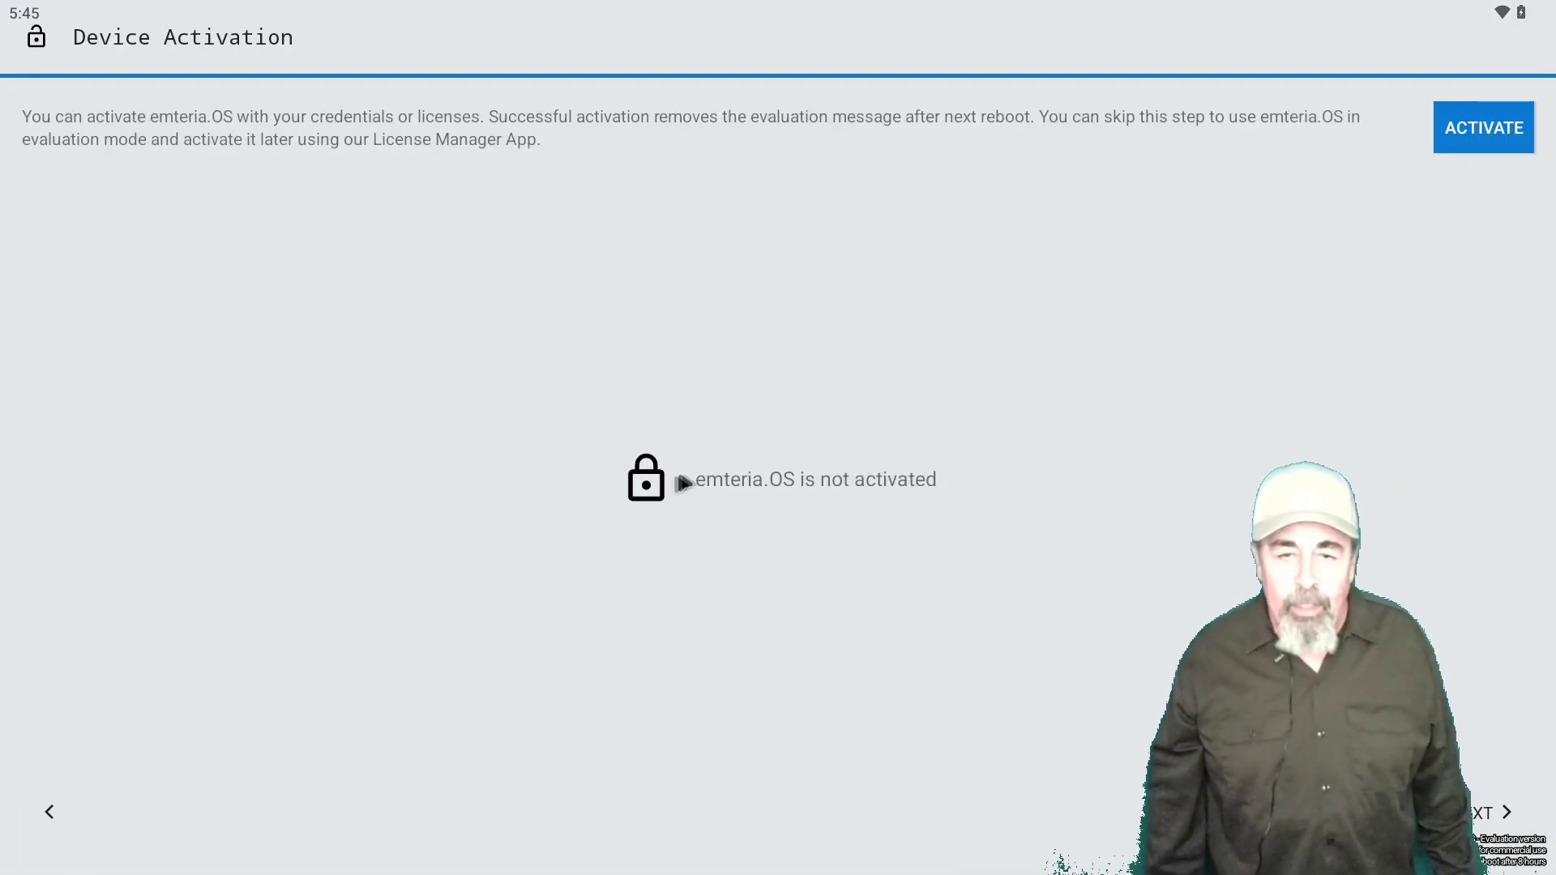
# Step: Start activation and sign in with the Emteria account's e-mail and password
pyautogui.click(1491, 139)
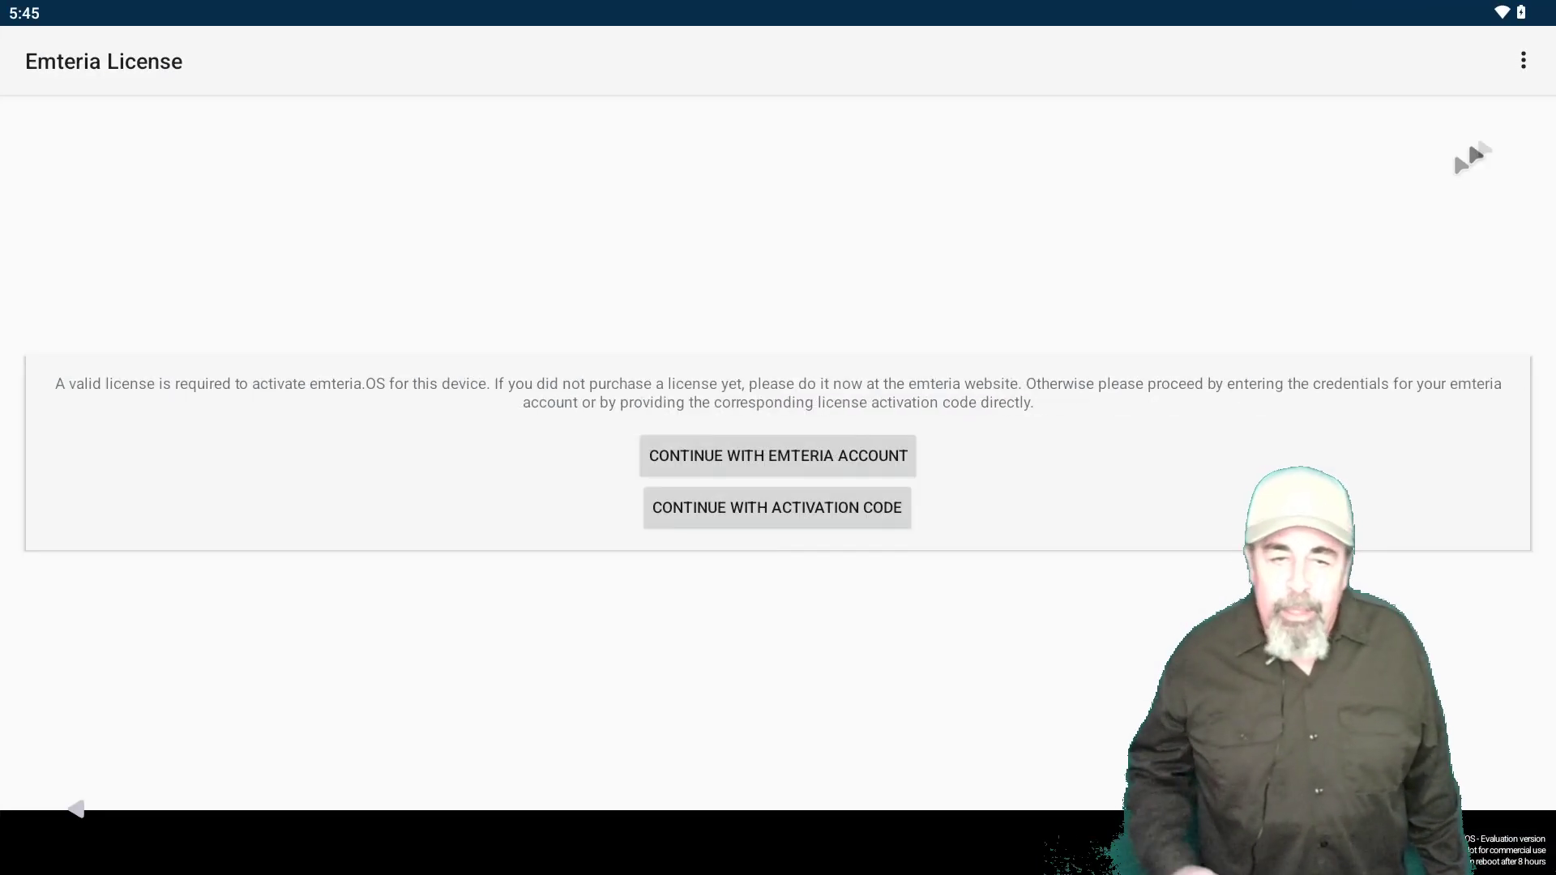
pyautogui.click(820, 481)
pyautogui.click(653, 416)
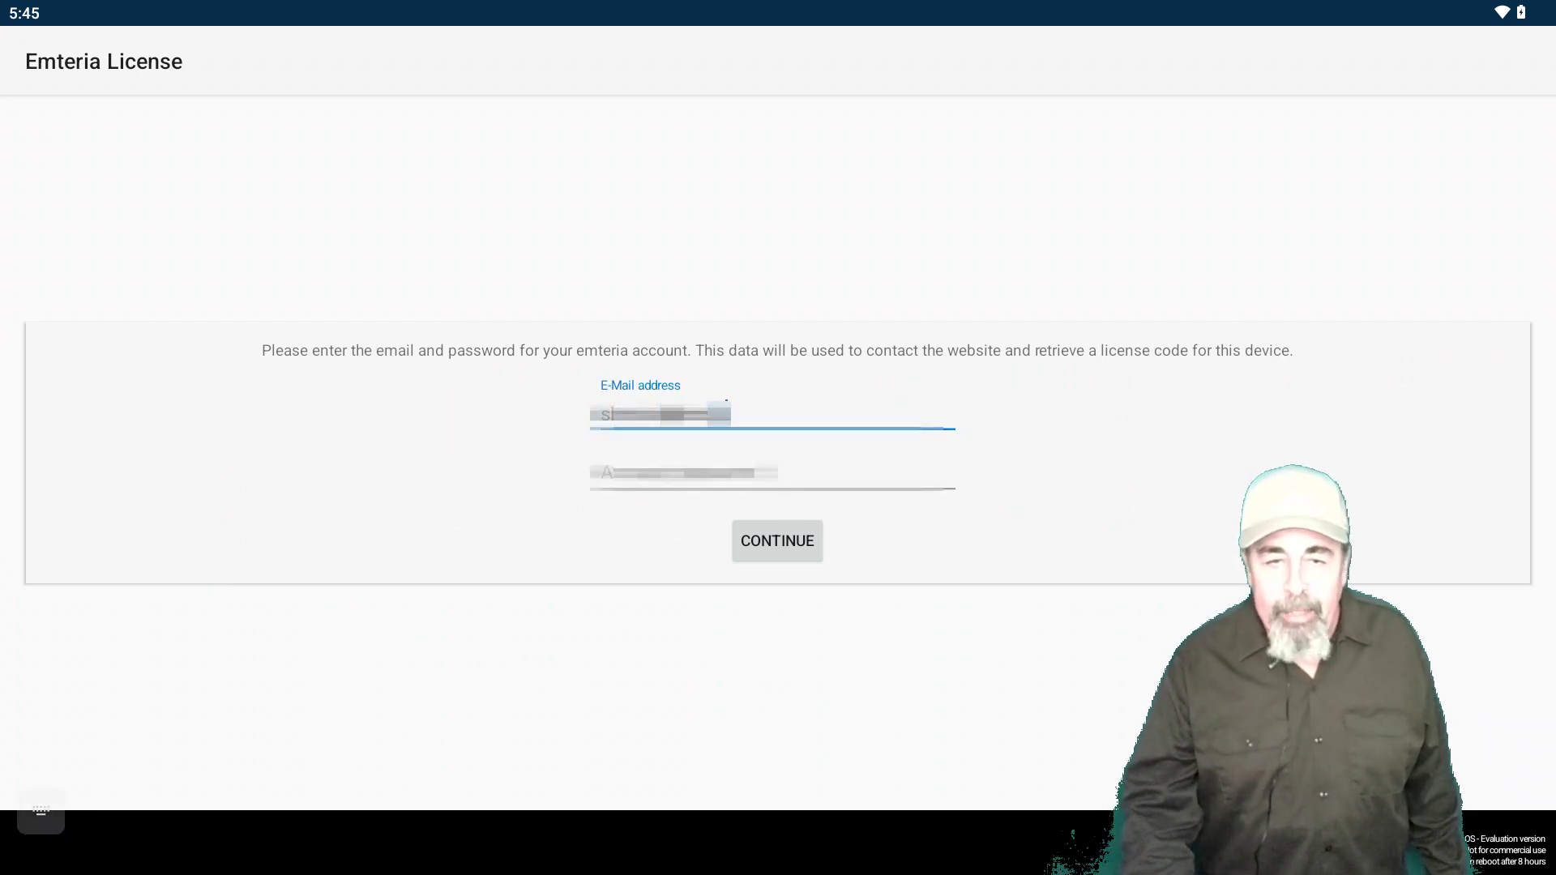
pyautogui.press('Tab')
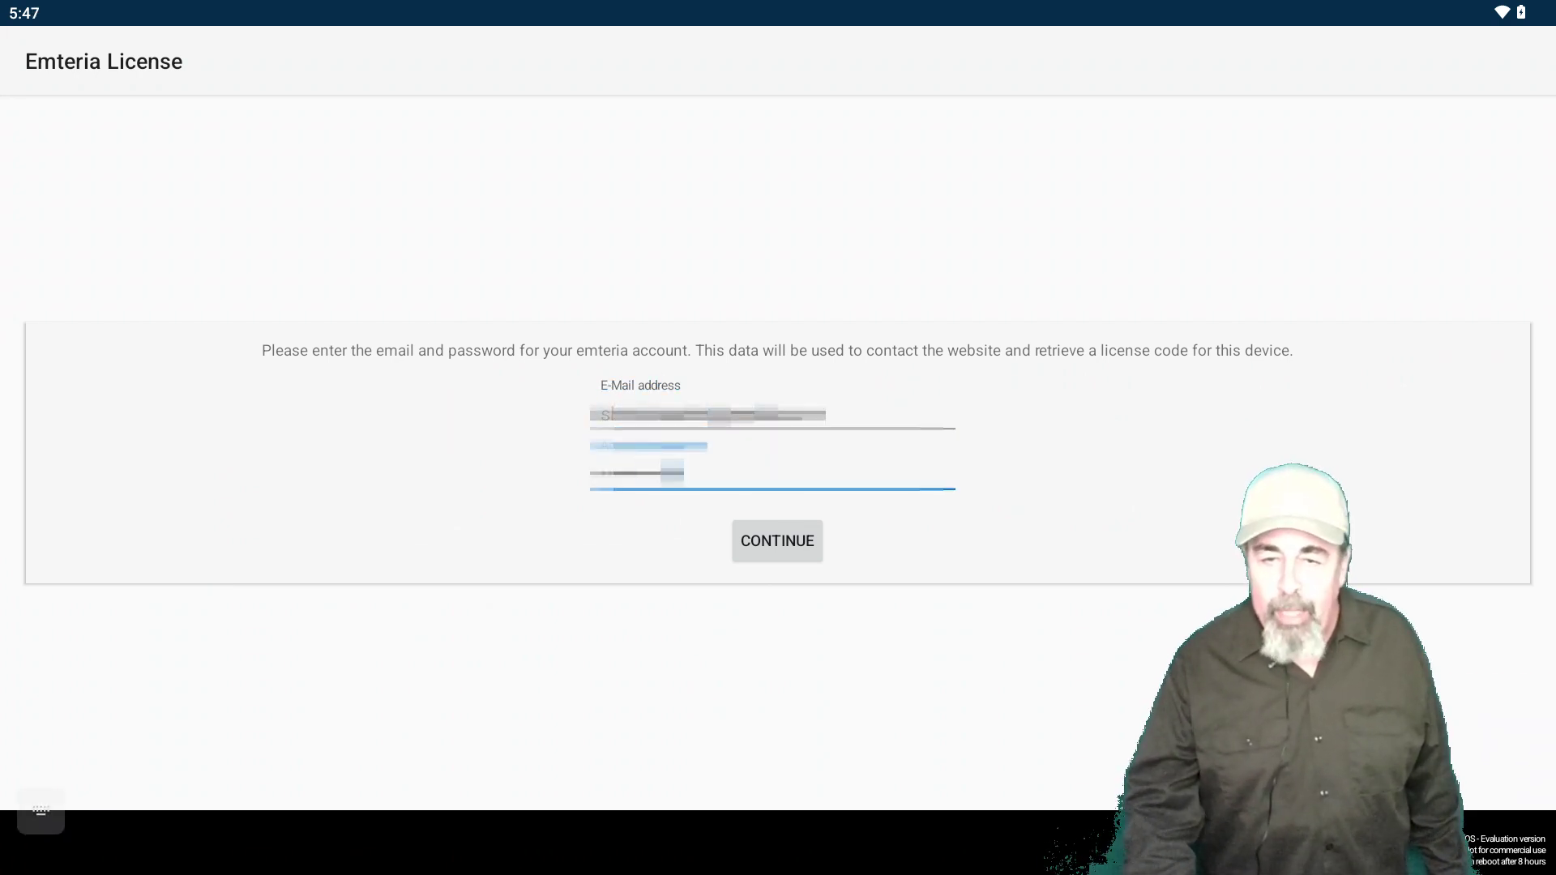
pyautogui.click(794, 539)
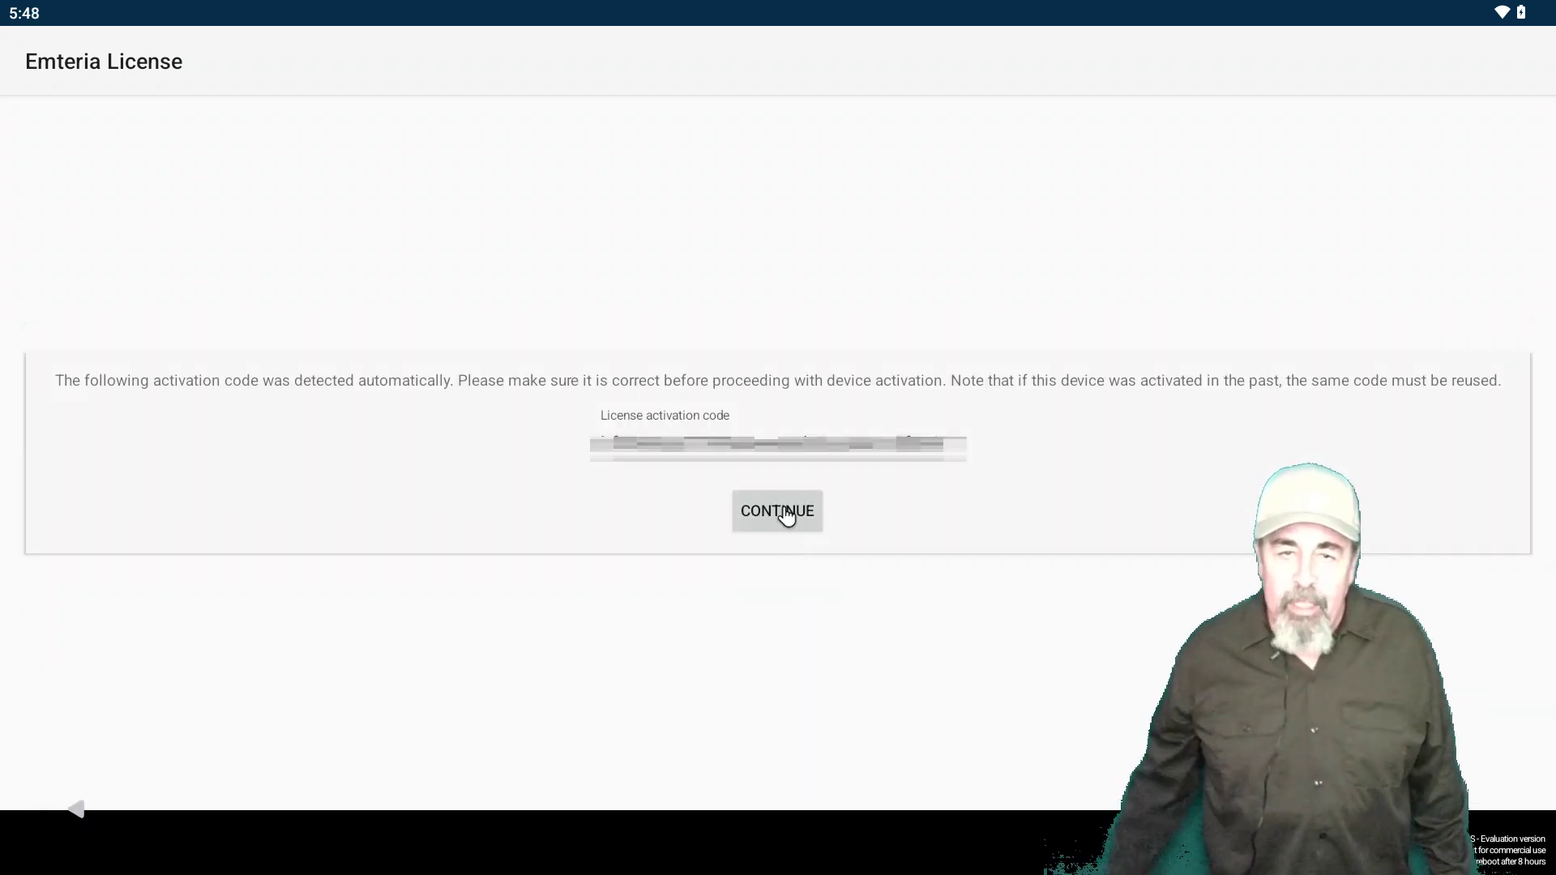
# Step: Use the detected activation code, confirm licensing this device, and advance to Extra Options
pyautogui.click(785, 513)
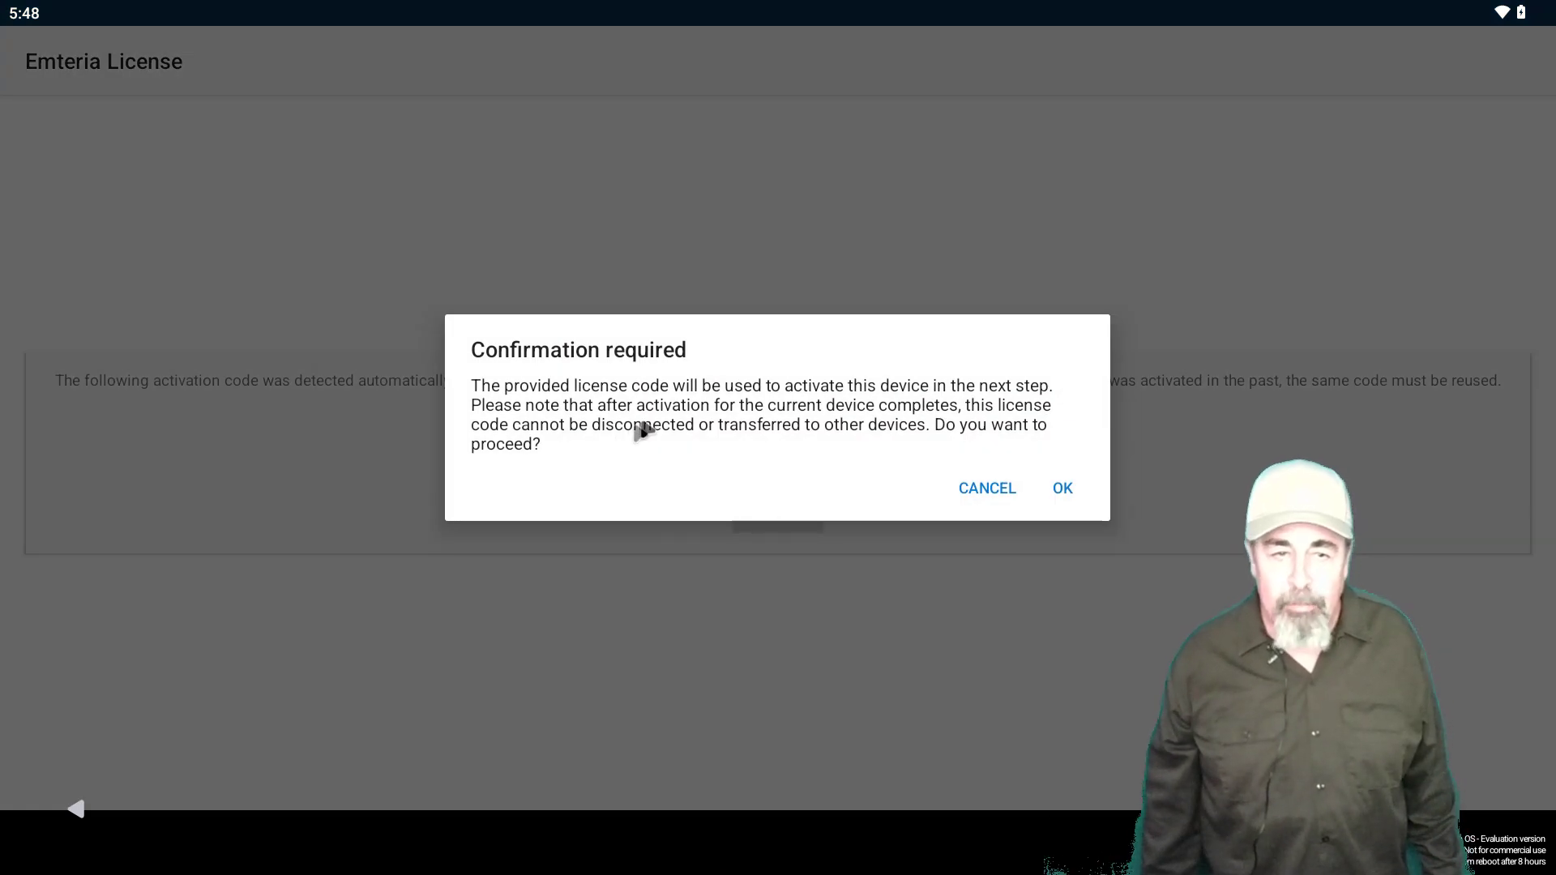
pyautogui.click(1062, 489)
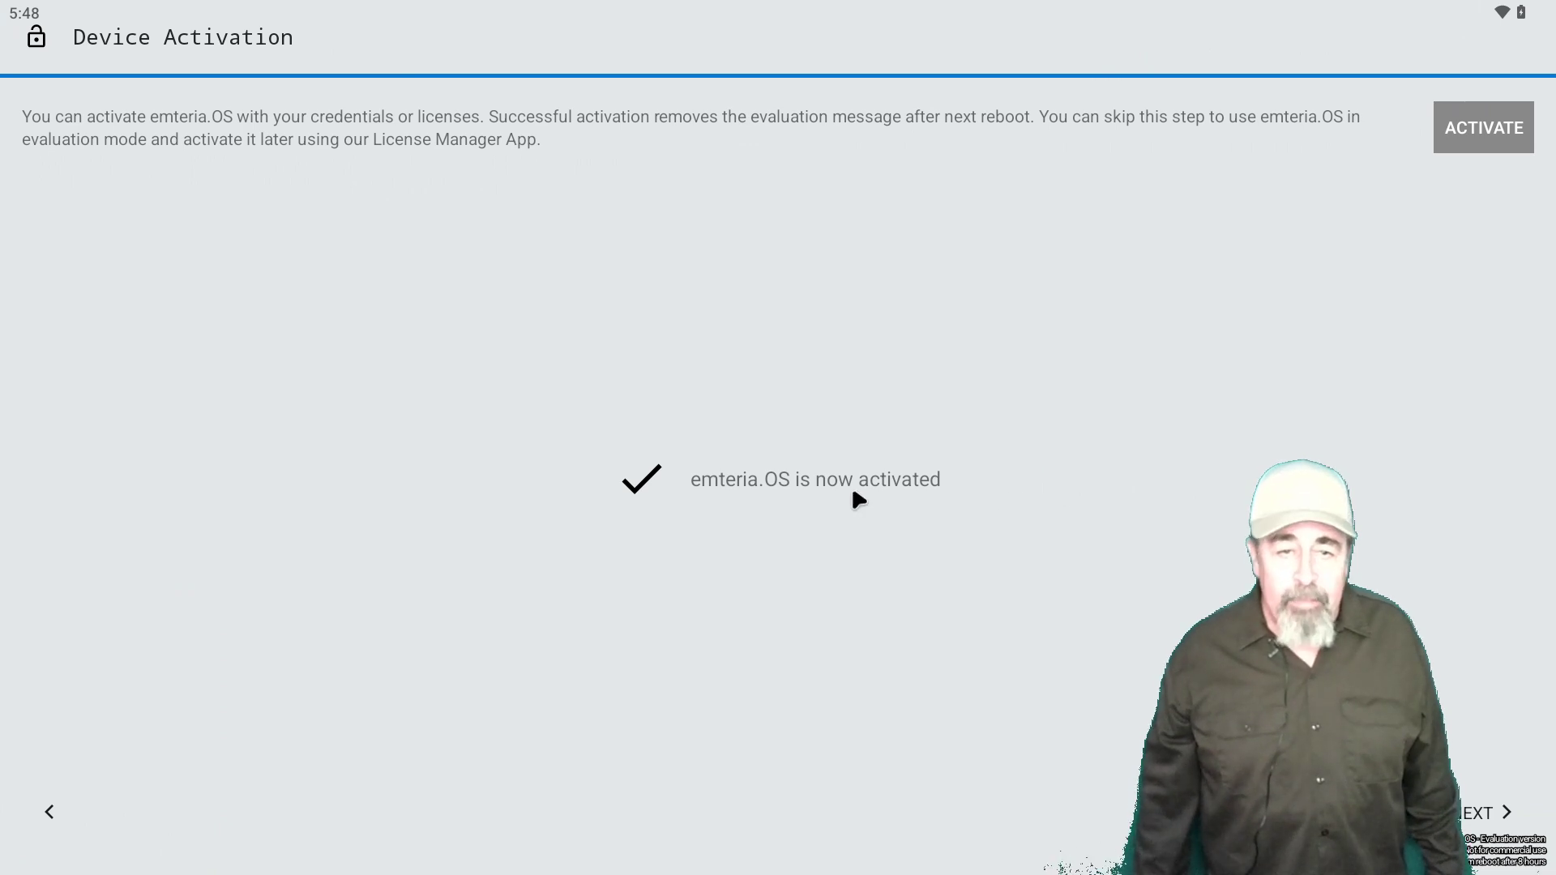
pyautogui.click(1496, 817)
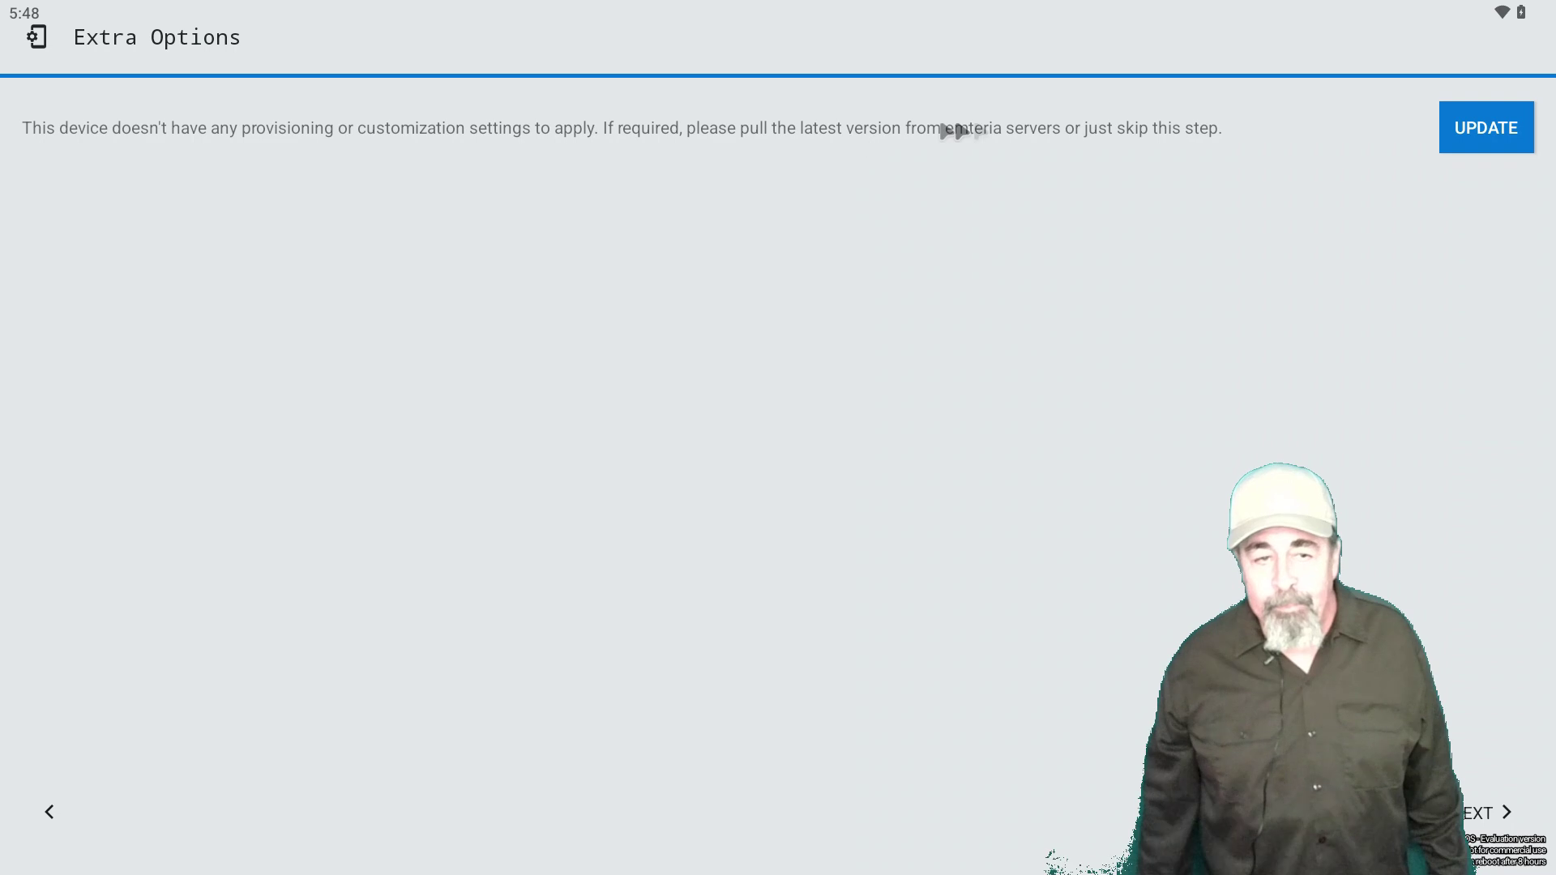
# Step: Try fetching the latest provisioning settings, dismiss the download-failed message, and continue to the license agreement
pyautogui.click(1496, 130)
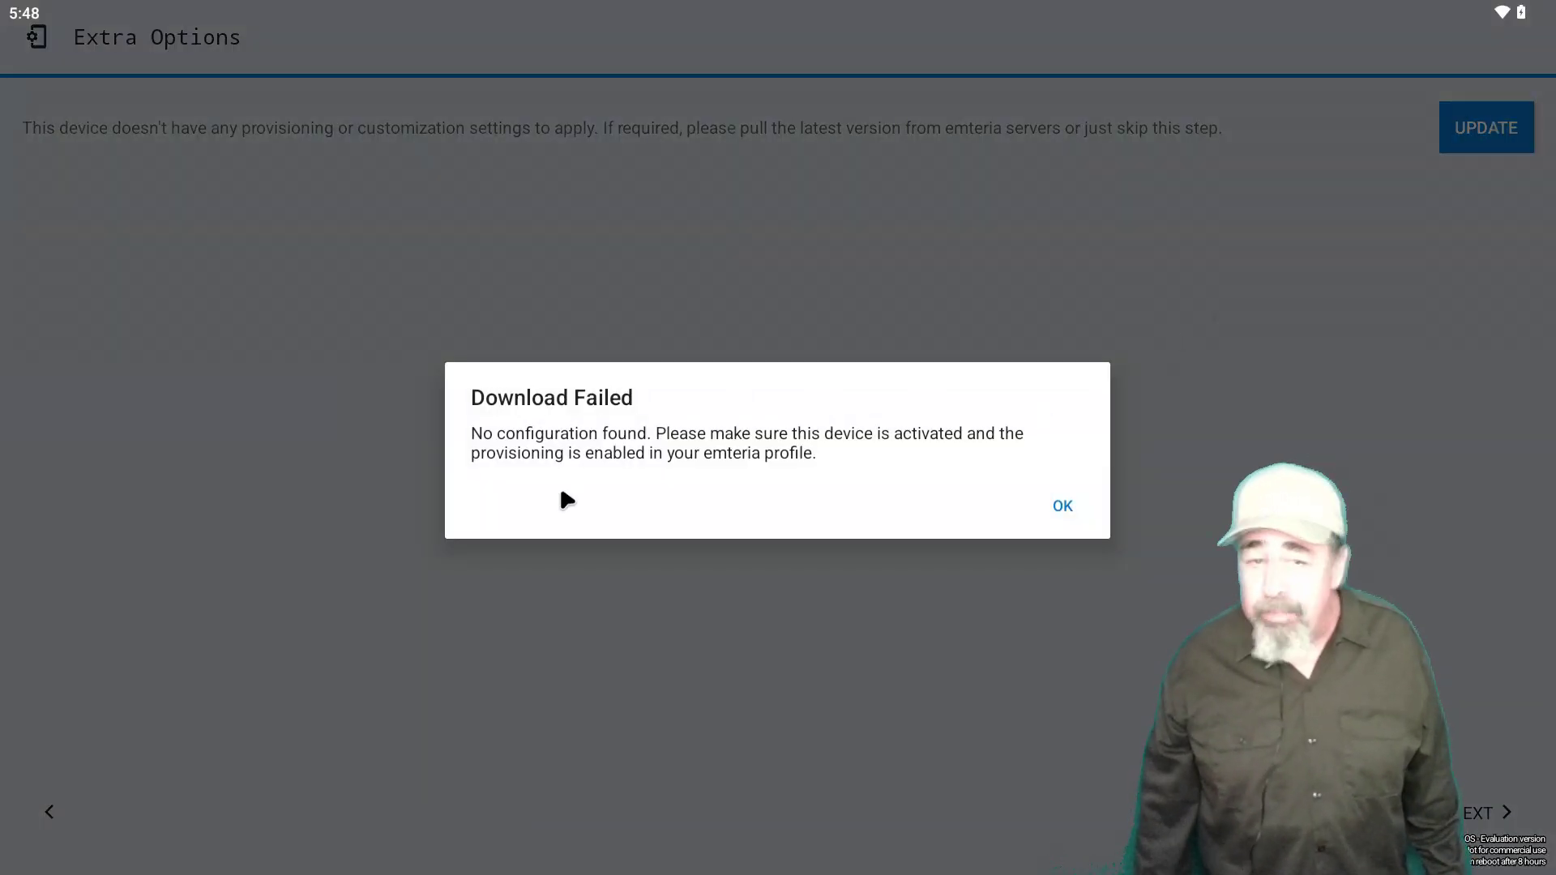
pyautogui.click(1061, 509)
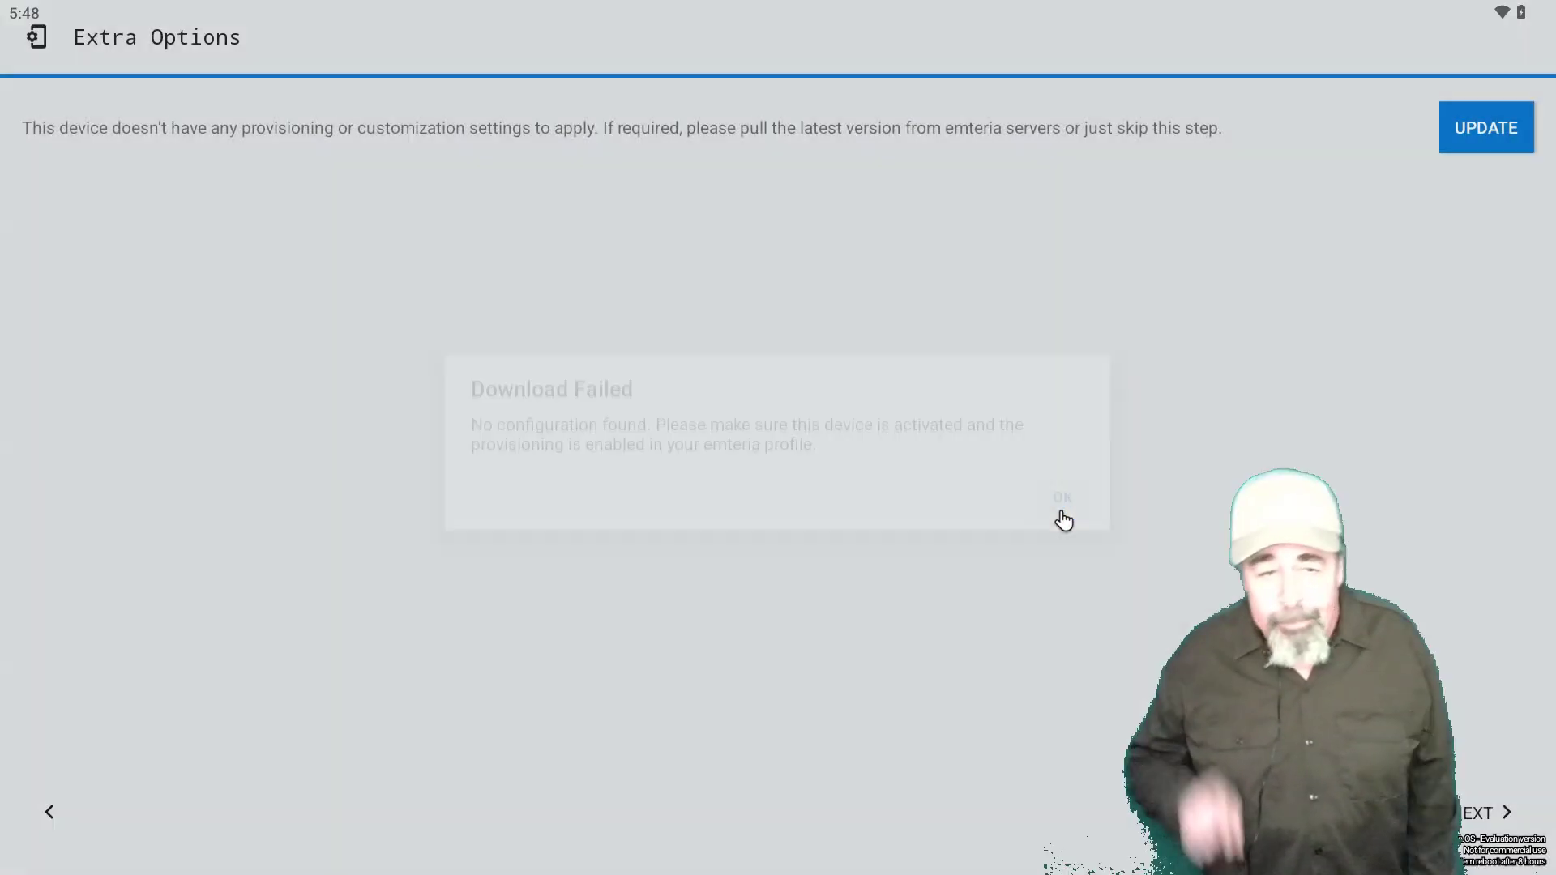
pyautogui.click(1491, 817)
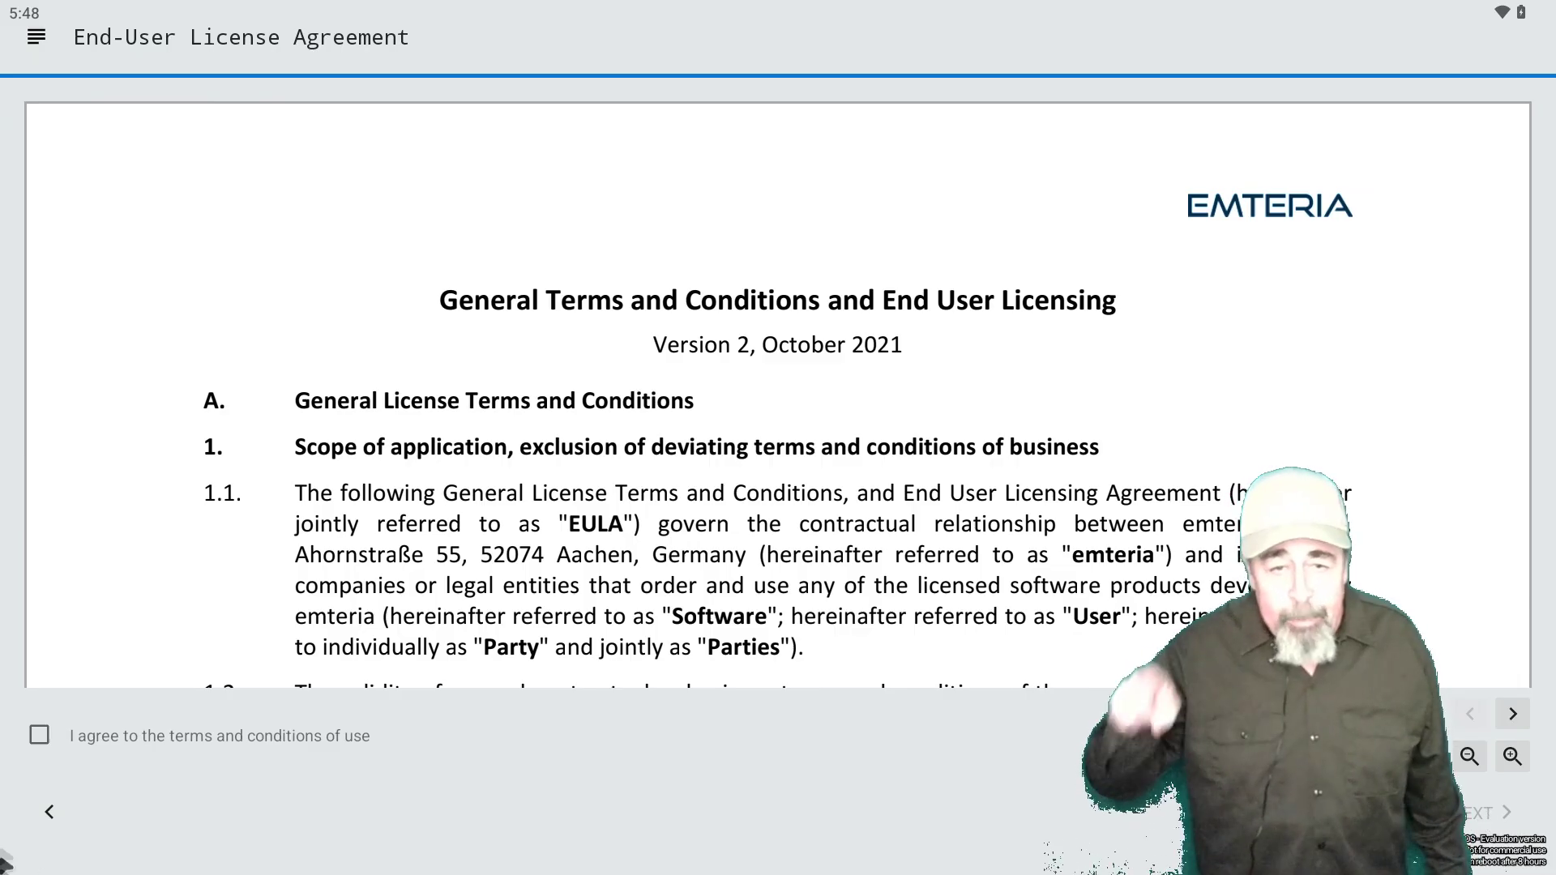
# Step: Agree to the terms and conditions, finish setup, and dismiss the internal-problem warning after reboot
pyautogui.click(38, 734)
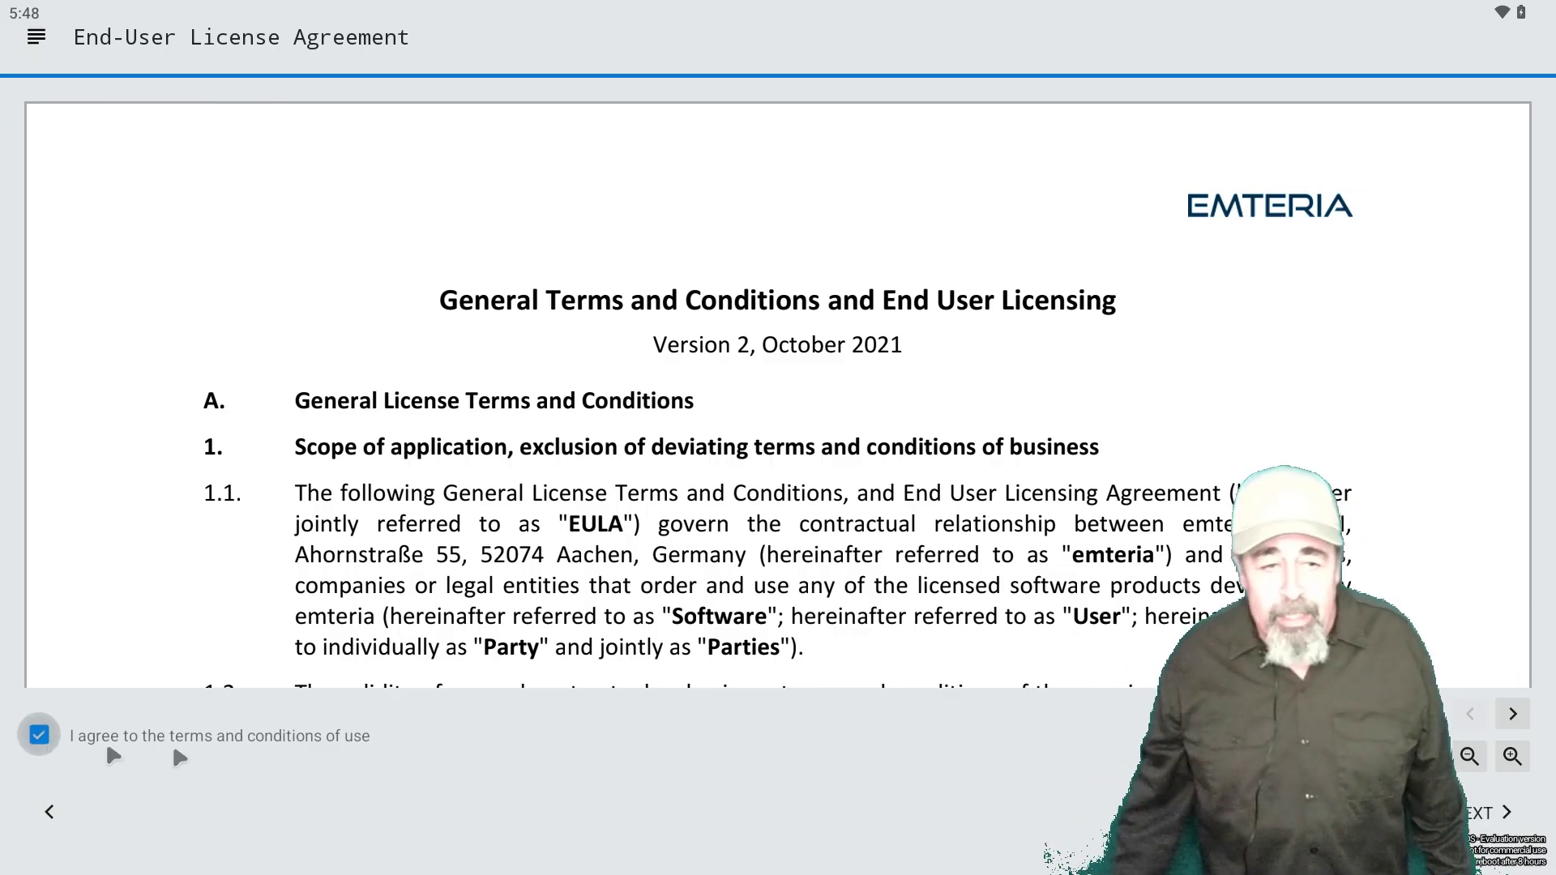
pyautogui.click(1477, 817)
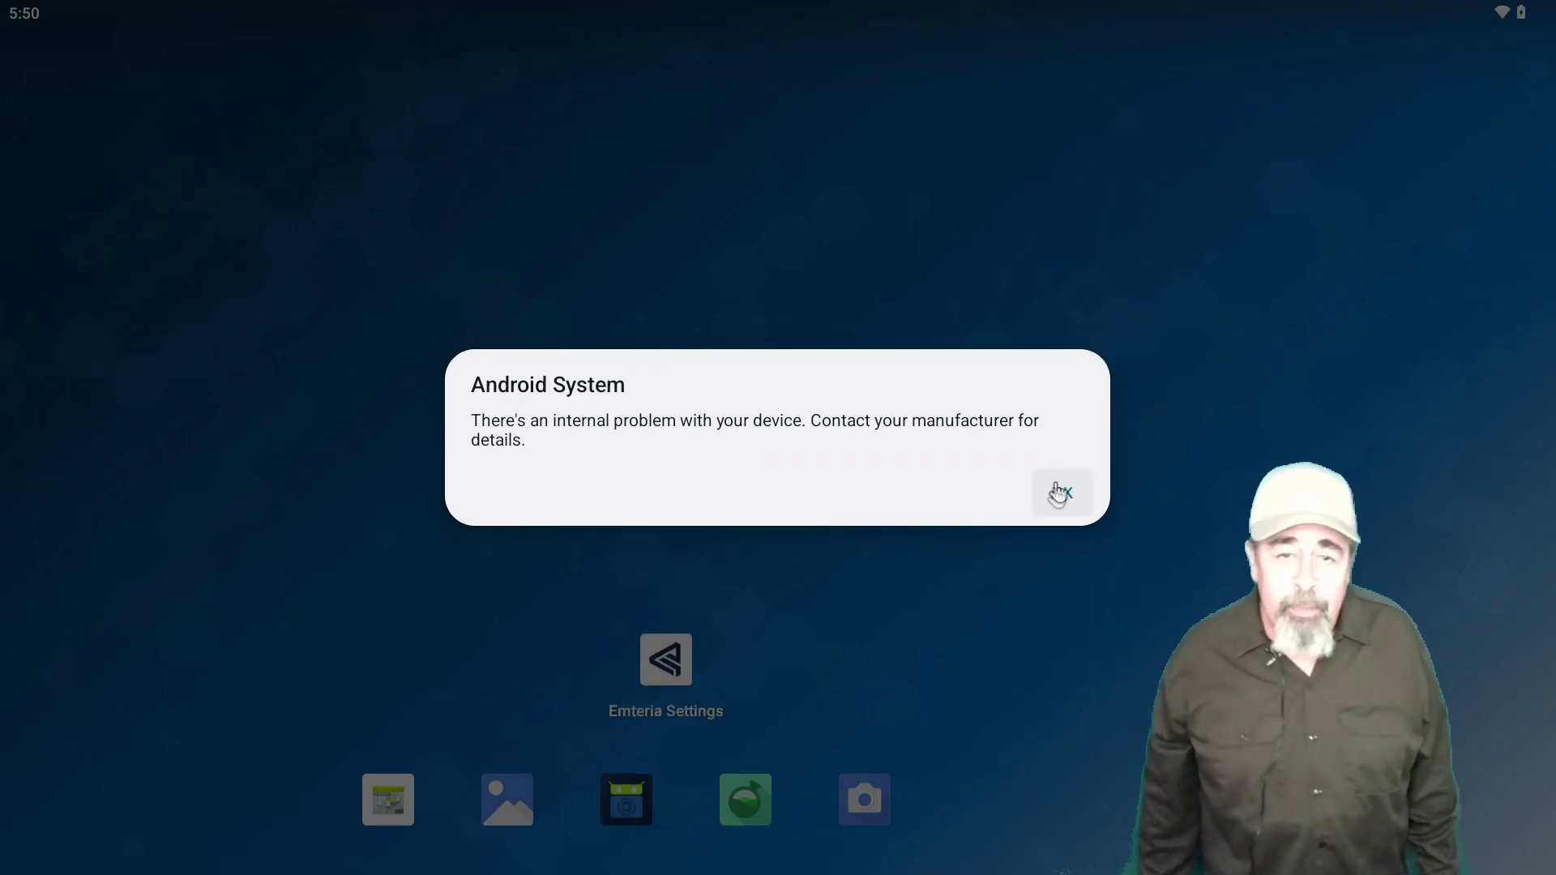
pyautogui.click(1073, 505)
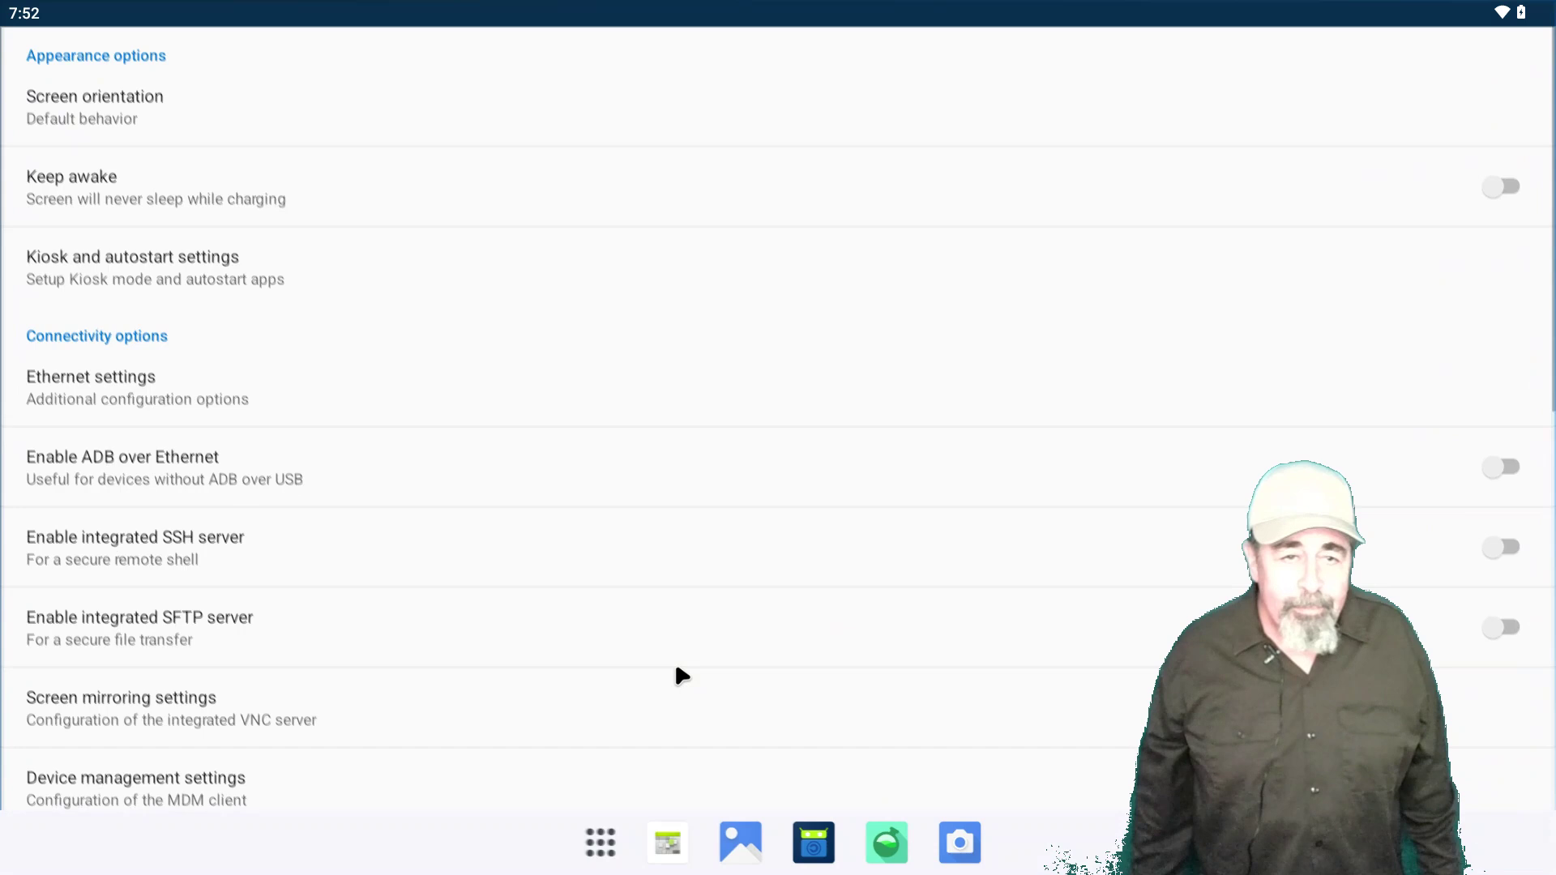
# Step: Review Emteria Settings' Update settings and the options for scheduling OS updates
pyautogui.scroll(-10, 682, 675)
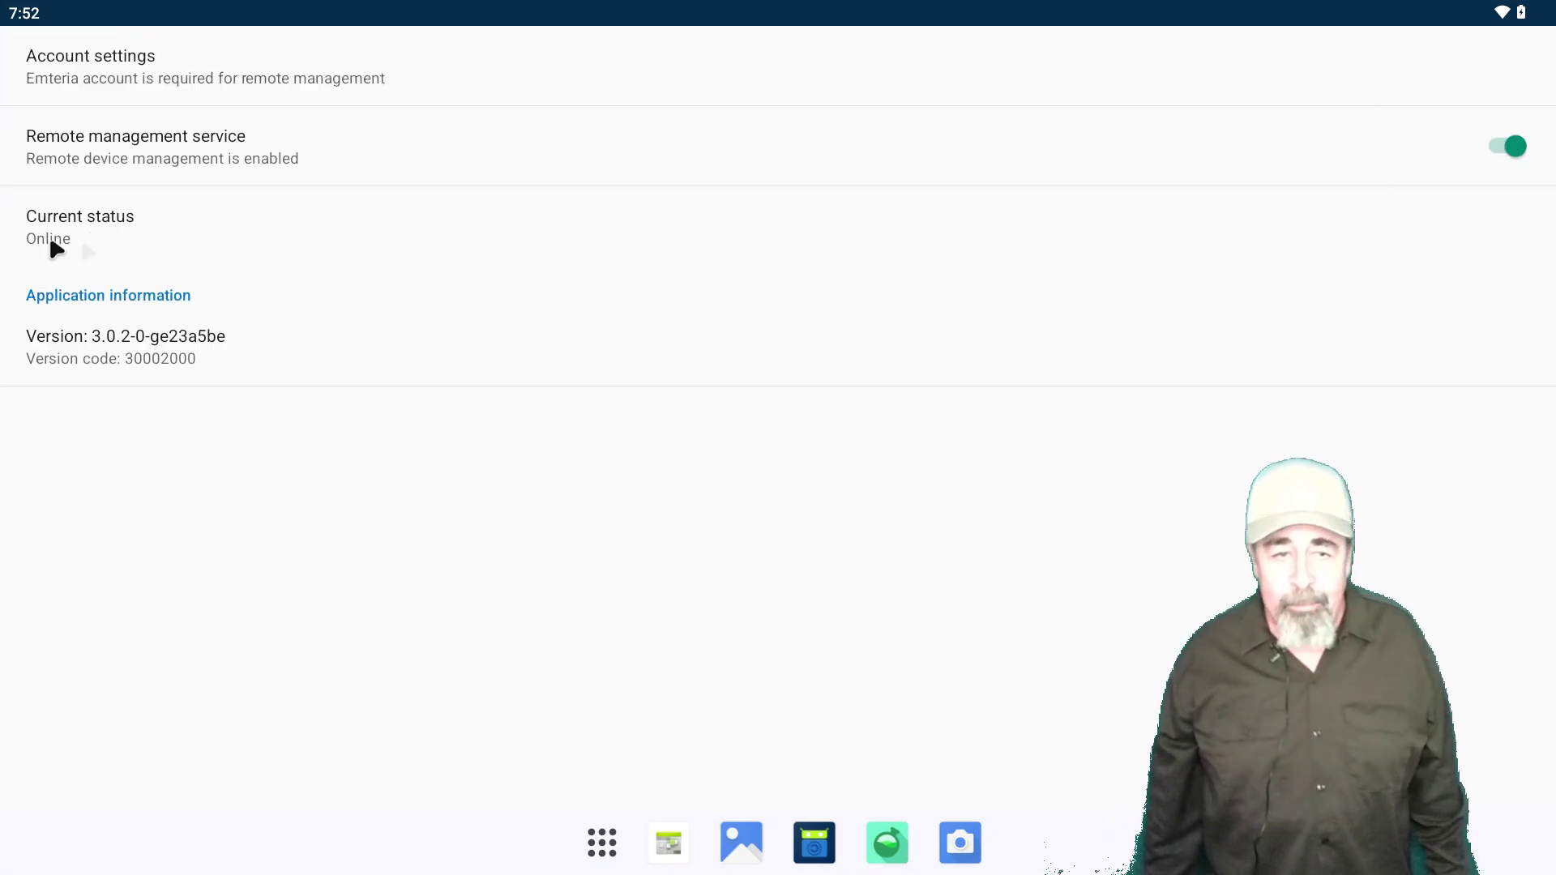
pyautogui.scroll(5, 358, 259)
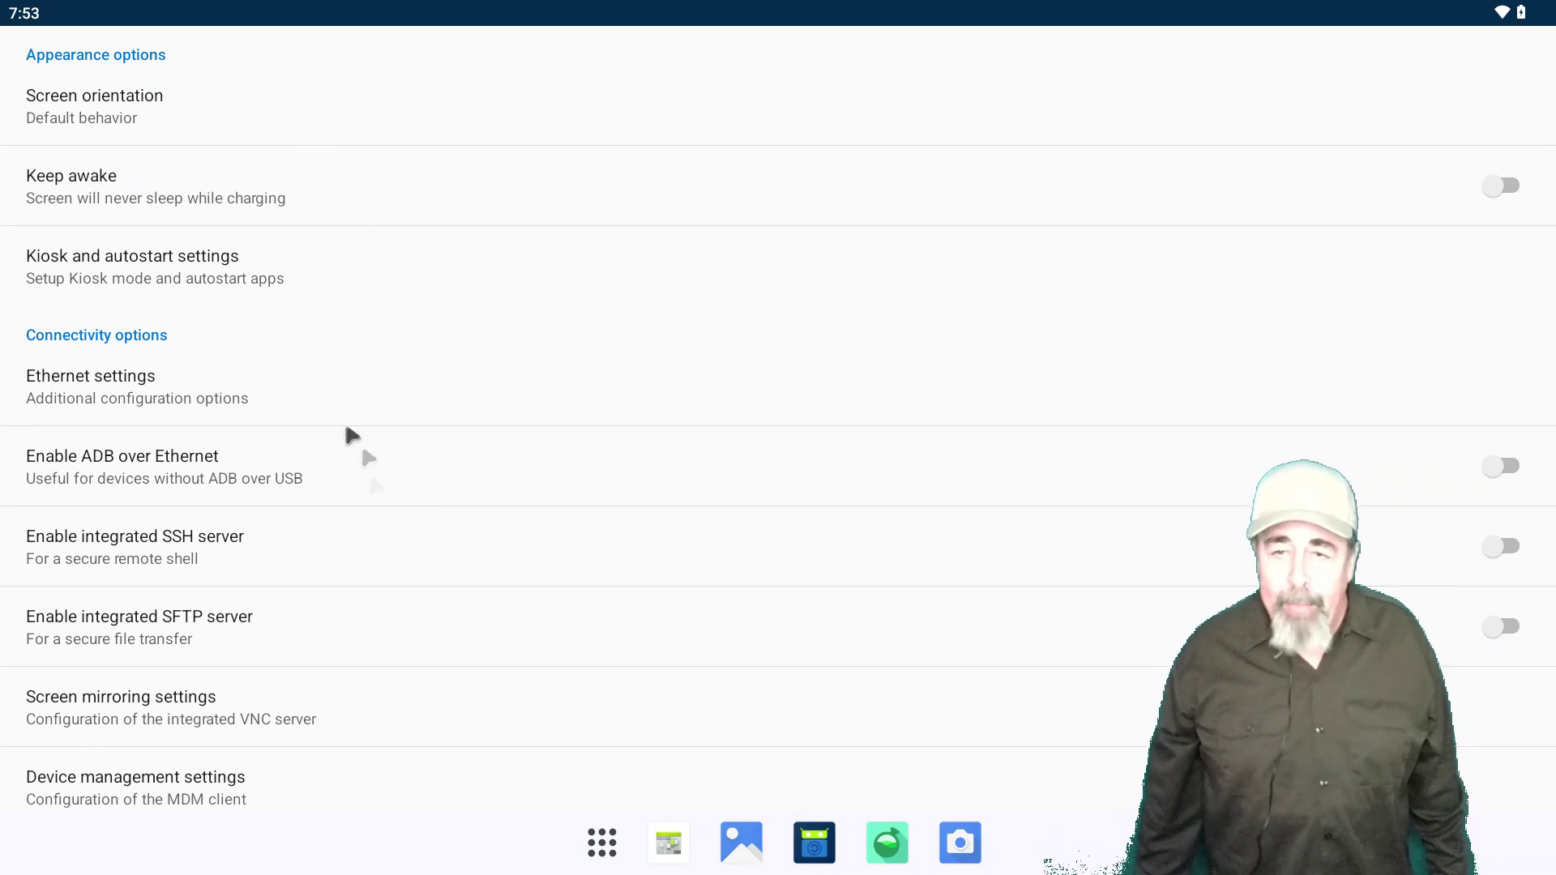
pyautogui.scroll(-5, 380, 474)
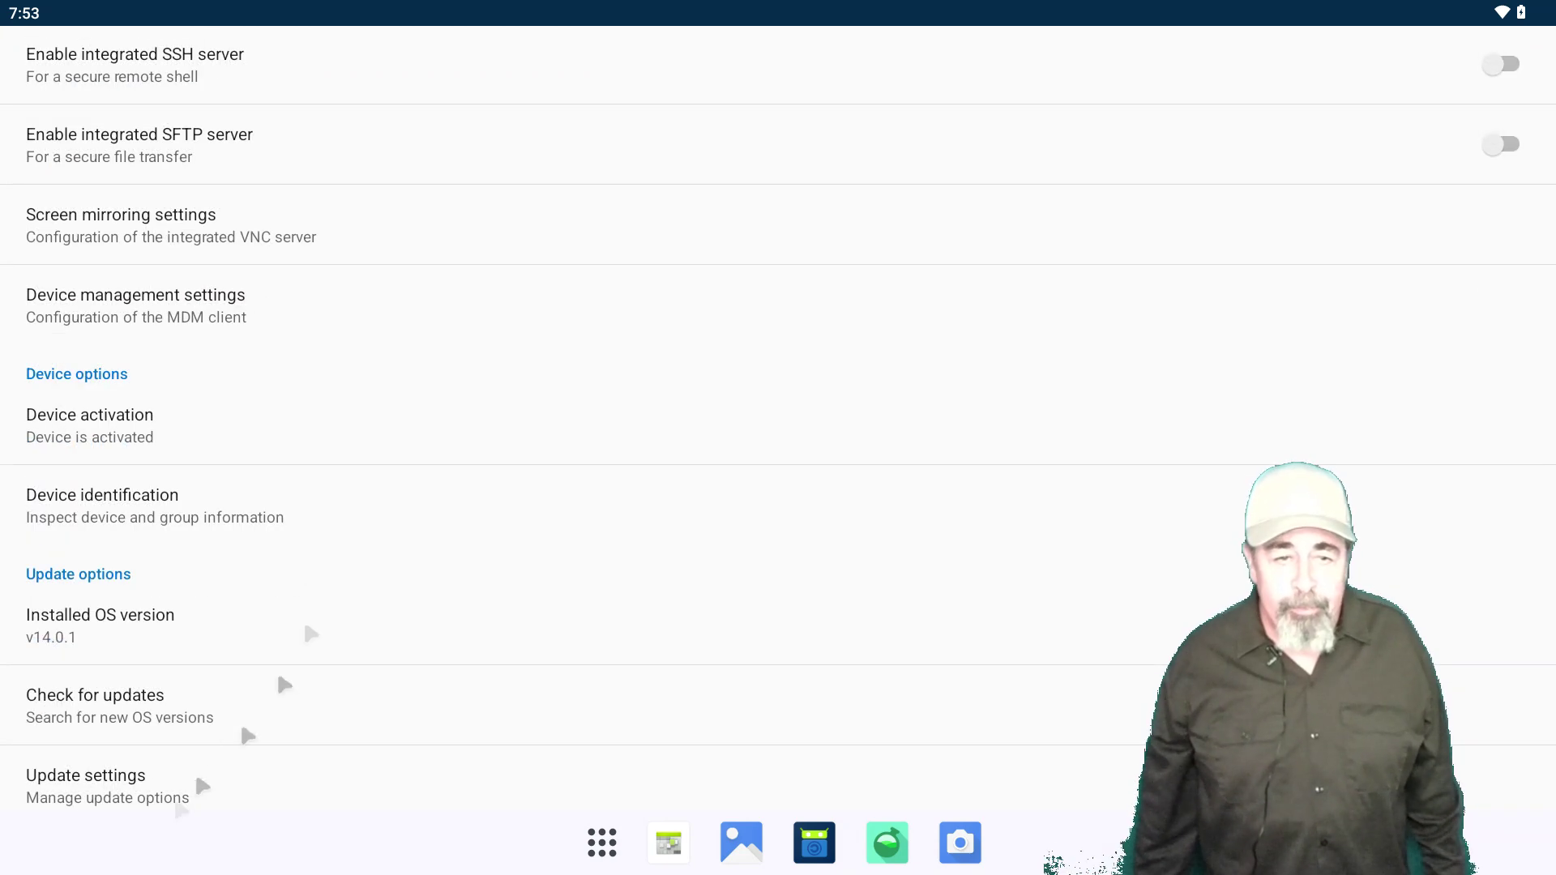
pyautogui.click(207, 645)
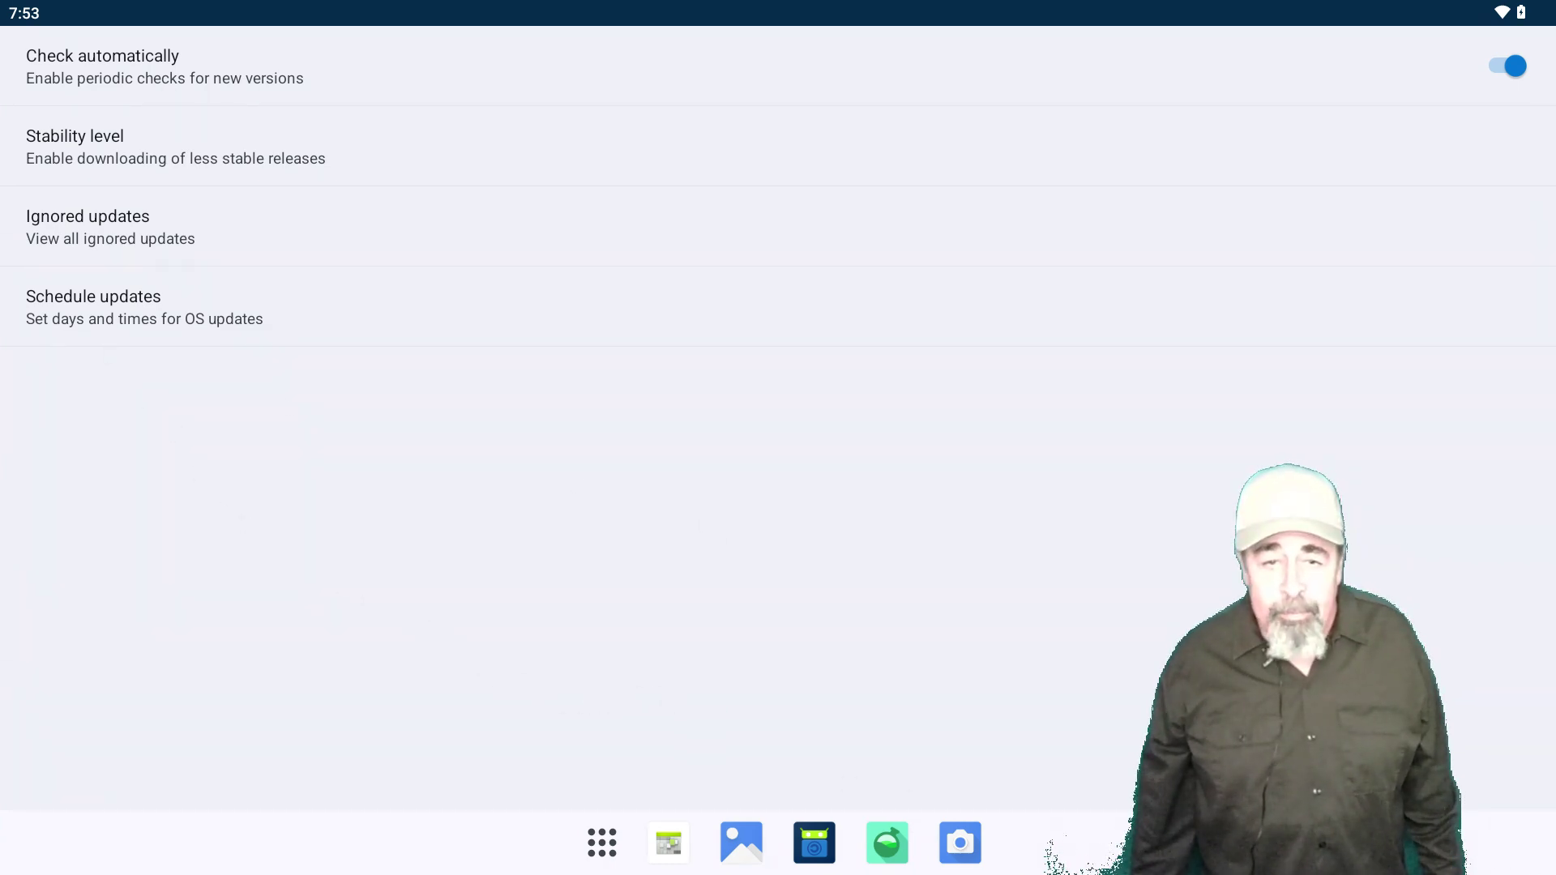
pyautogui.click(393, 316)
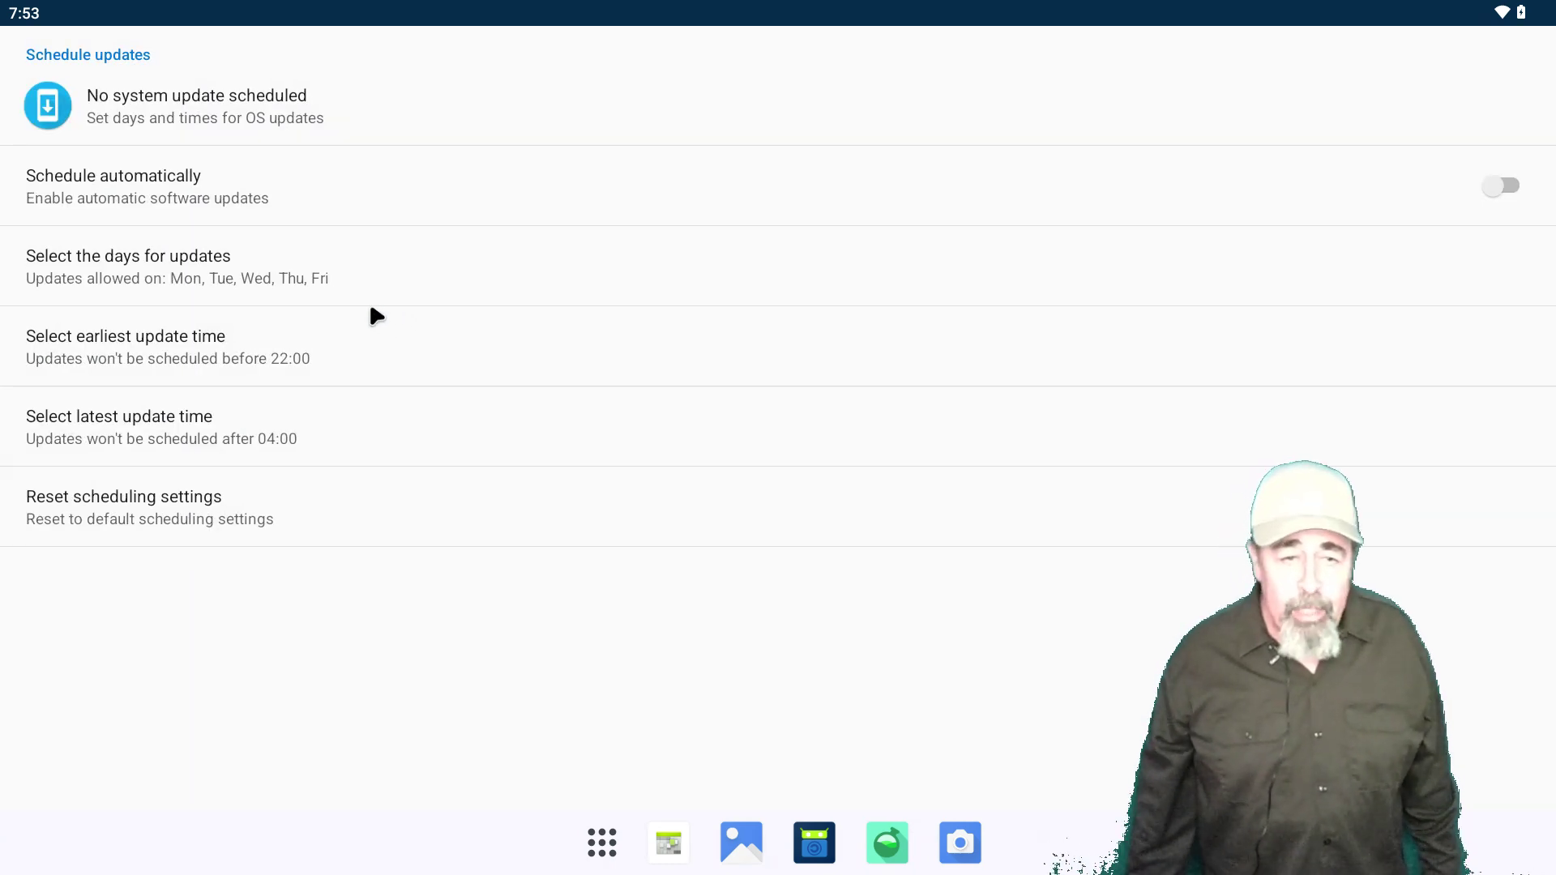
pyautogui.press('Escape')
# Step: Check for new OS versions, then return home and bring up the app drawer
pyautogui.click(221, 562)
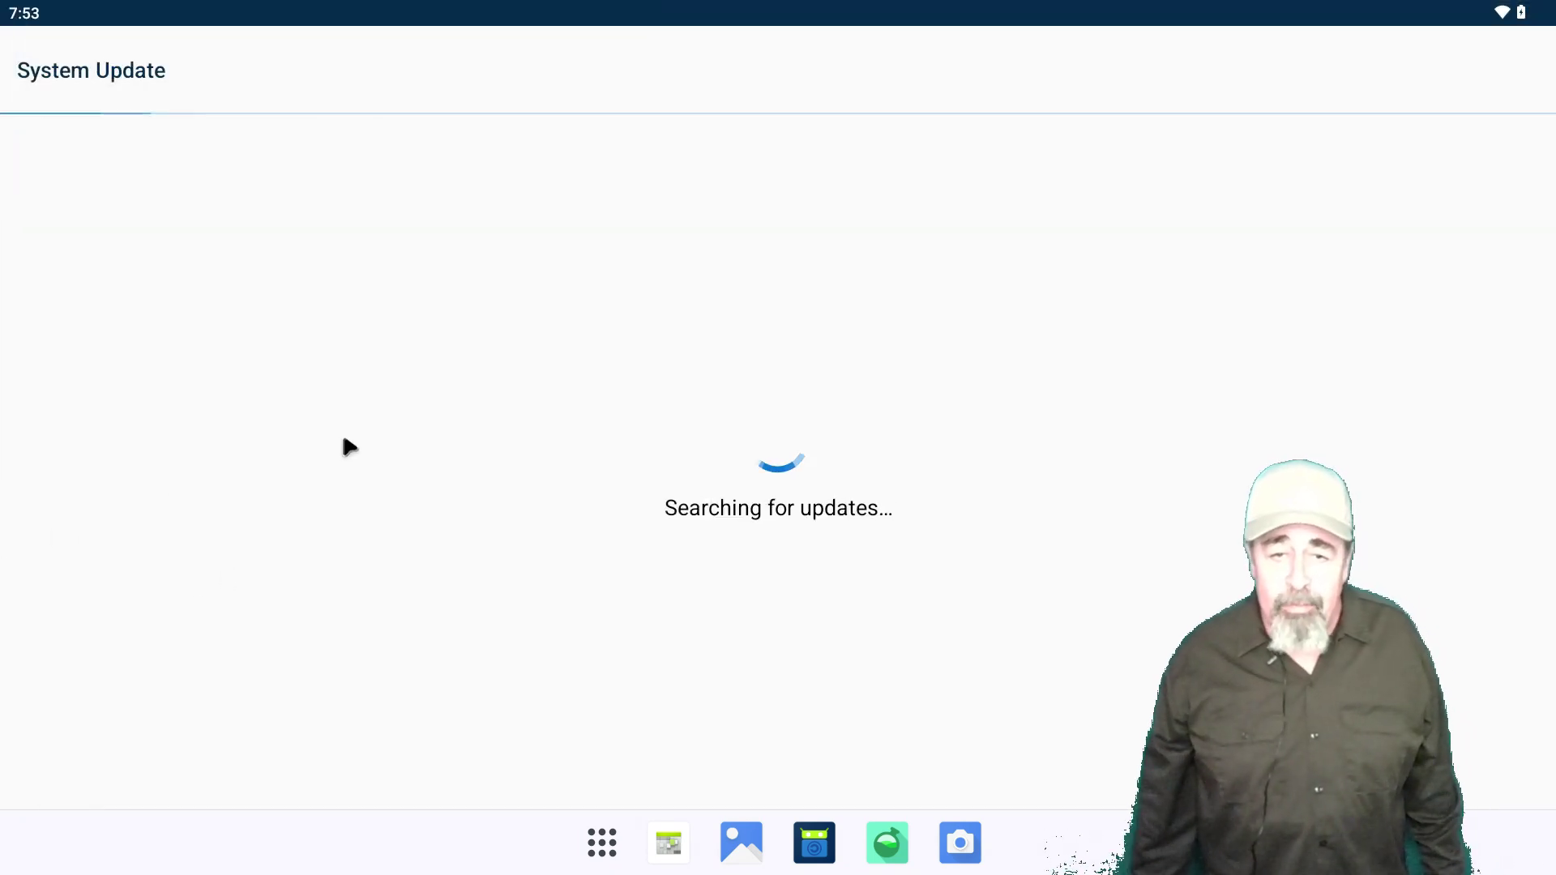
pyautogui.press('Escape')
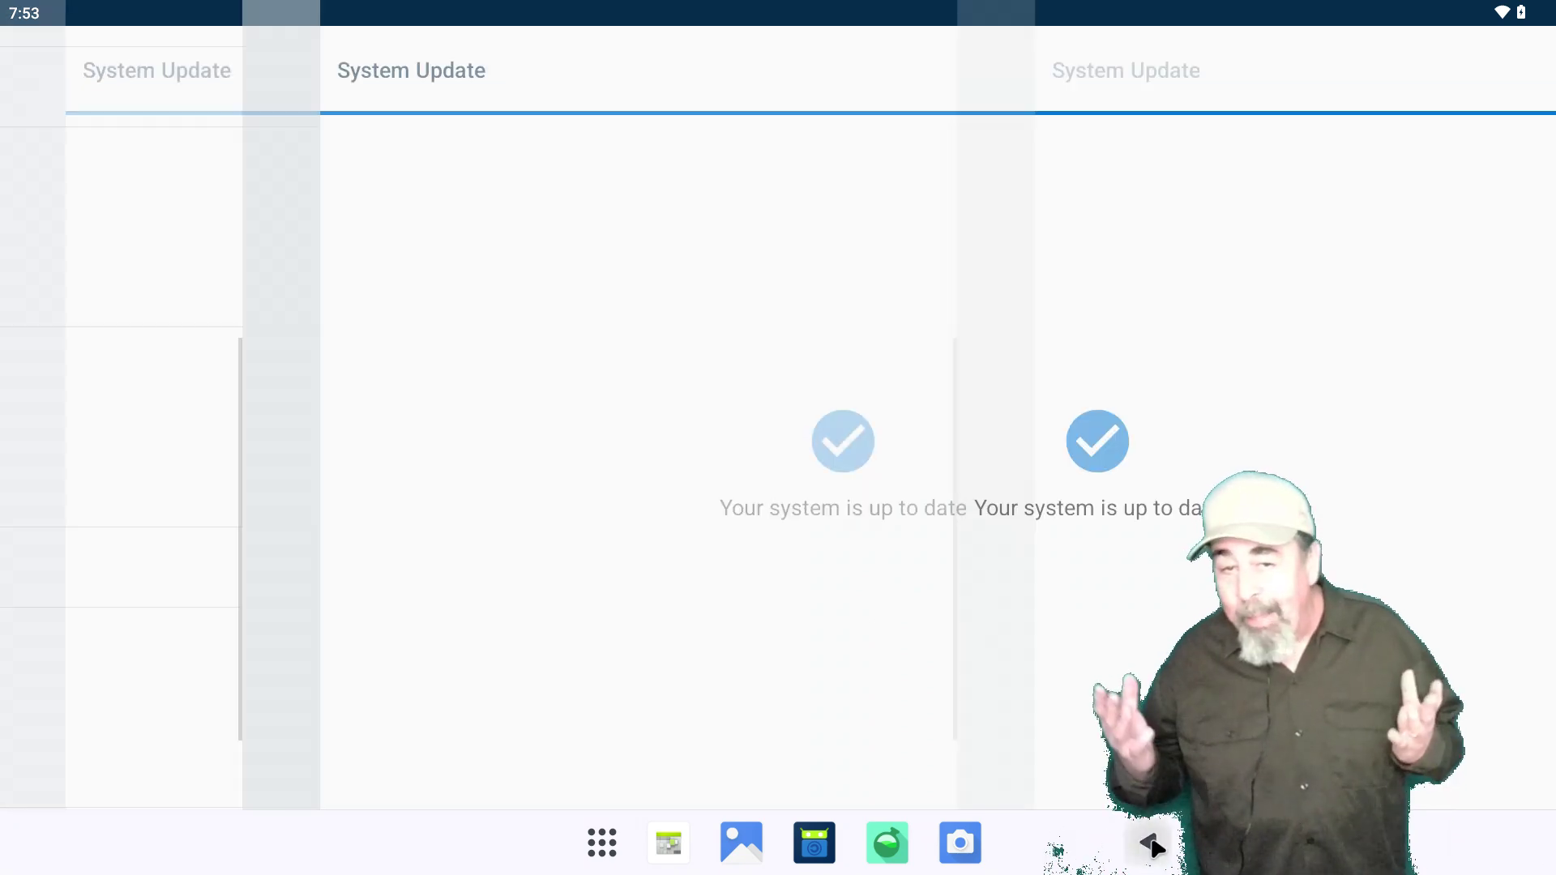
pyautogui.press('Escape')
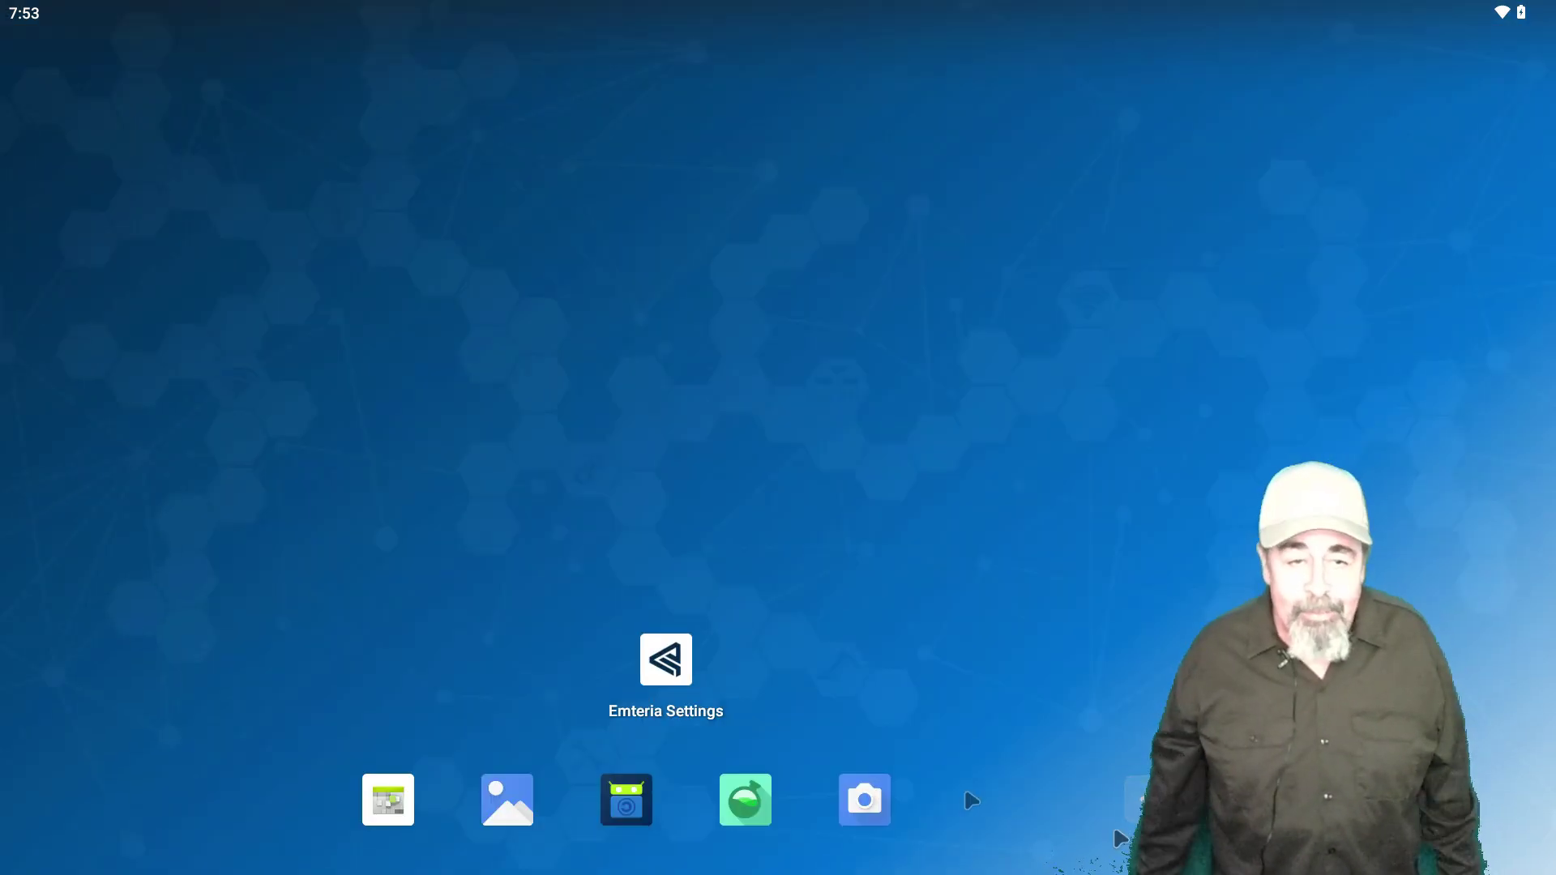
pyautogui.moveTo(965, 799); pyautogui.dragTo(931, 534)
pyautogui.click(1201, 496)
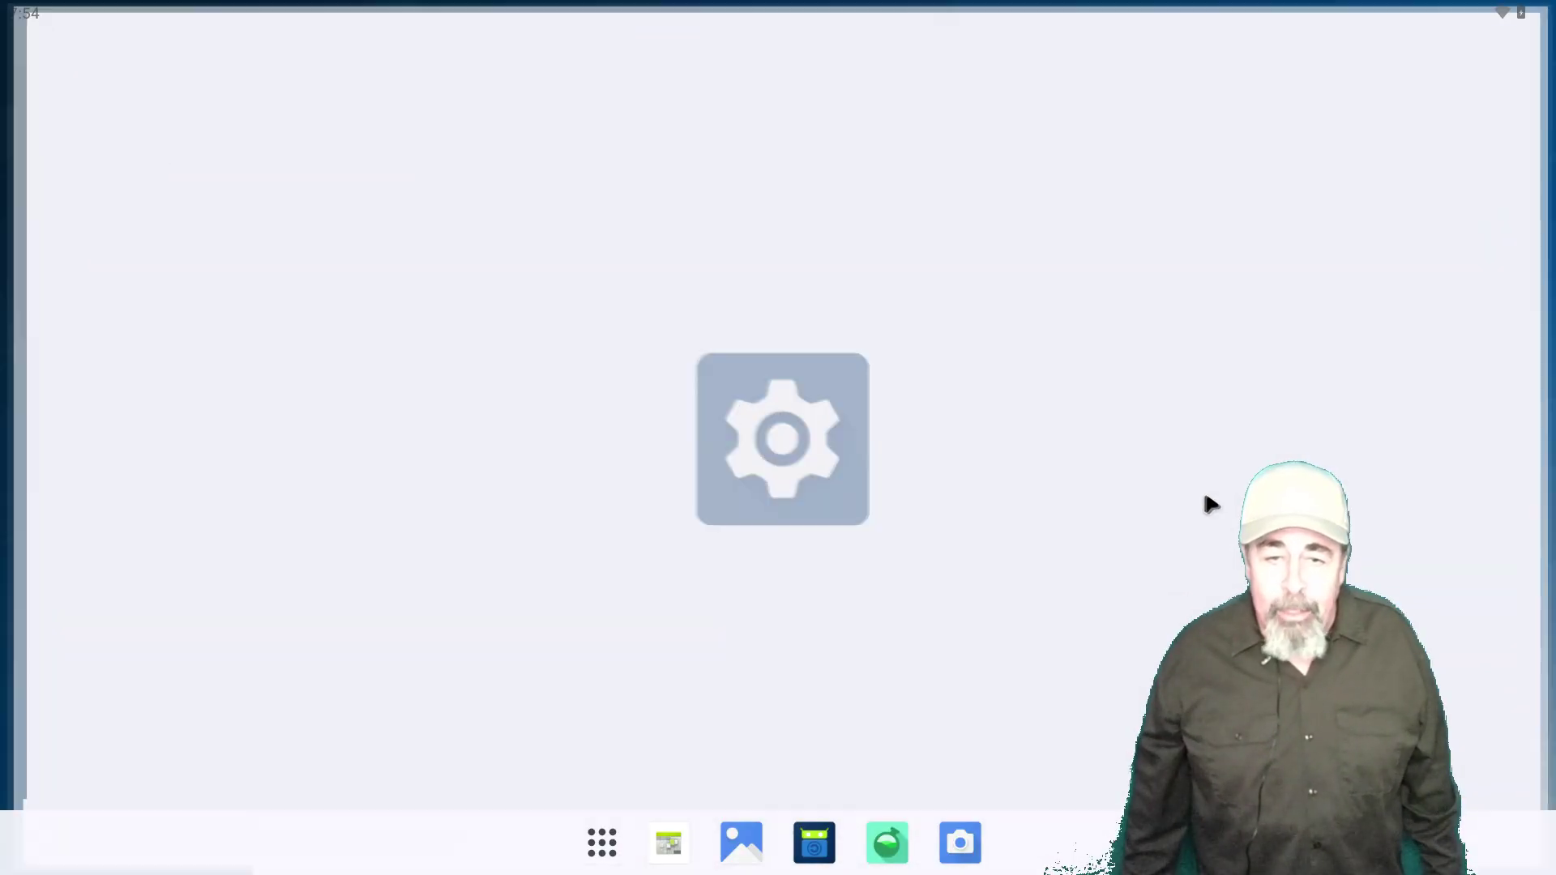
pyautogui.scroll(-10, 454, 421)
pyautogui.scroll(10, 446, 438)
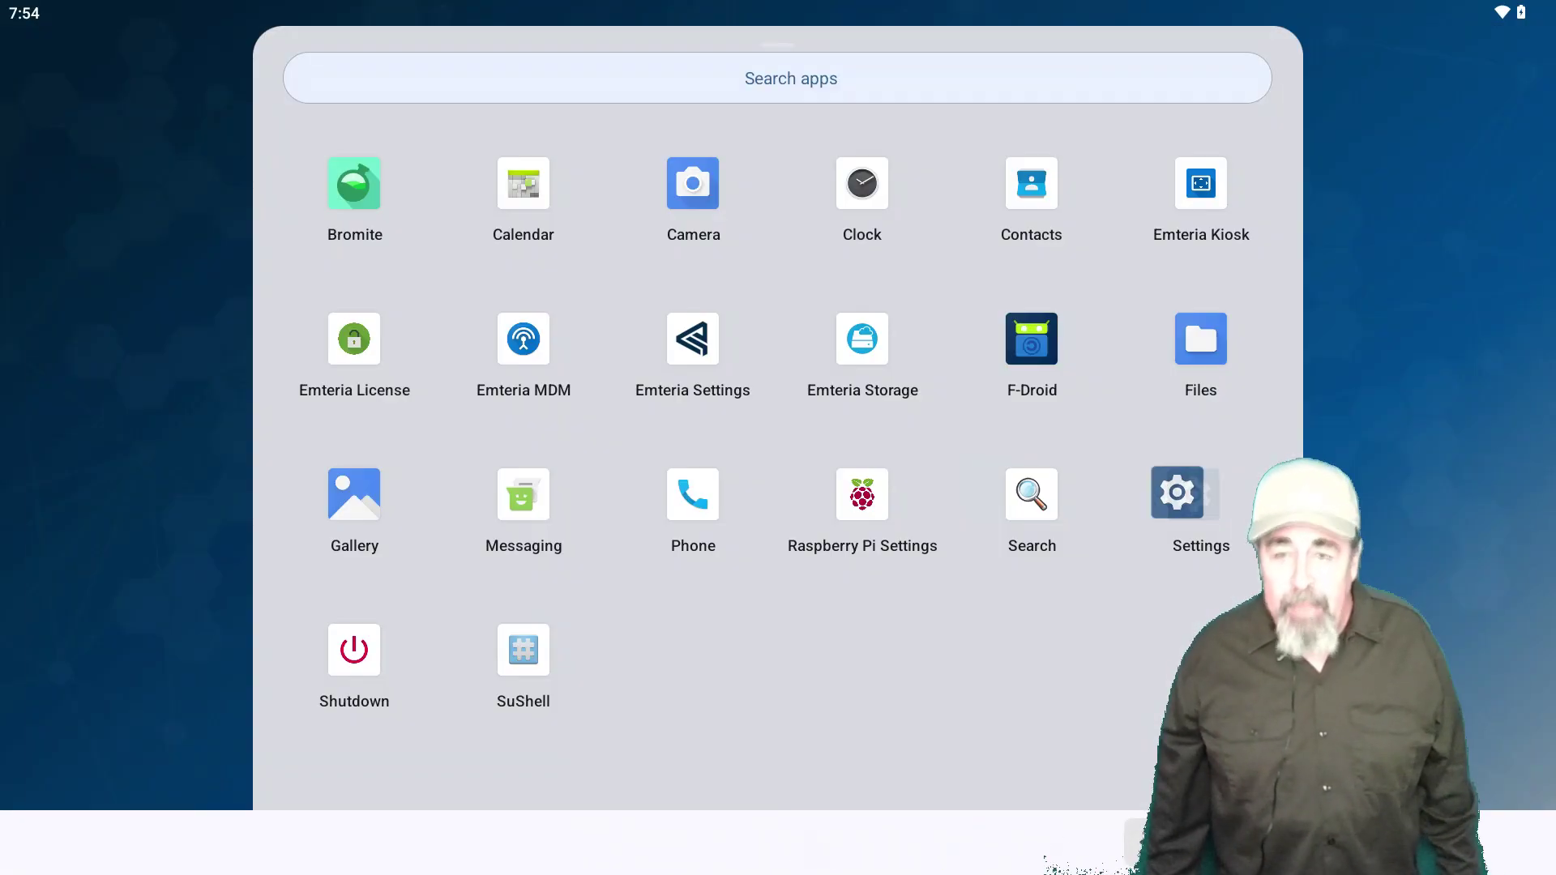
pyautogui.click(602, 842)
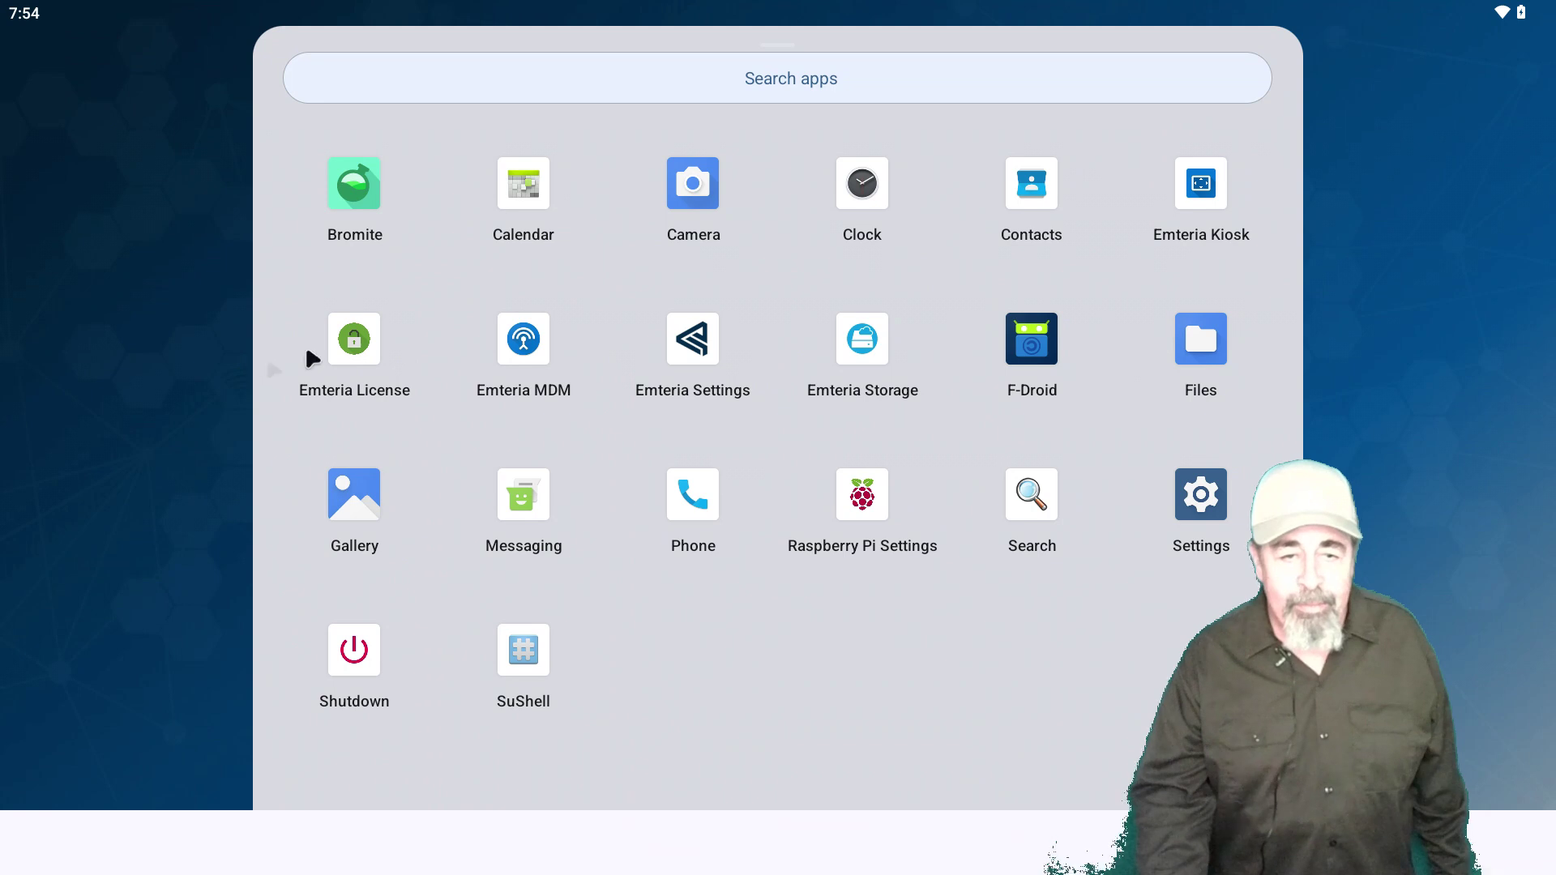
pyautogui.click(339, 353)
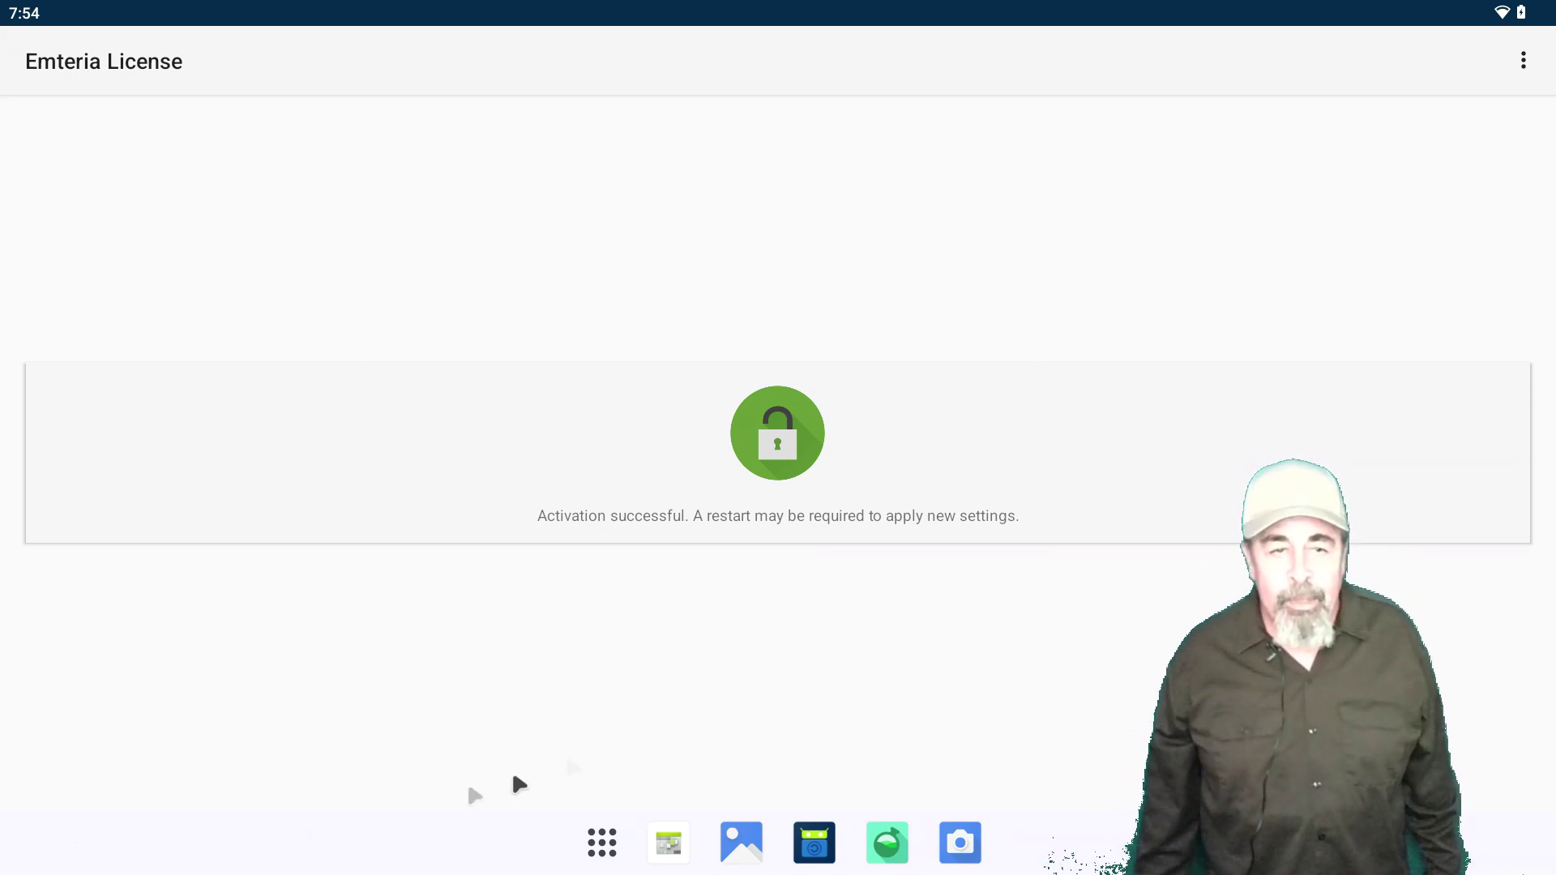
pyautogui.press('Escape')
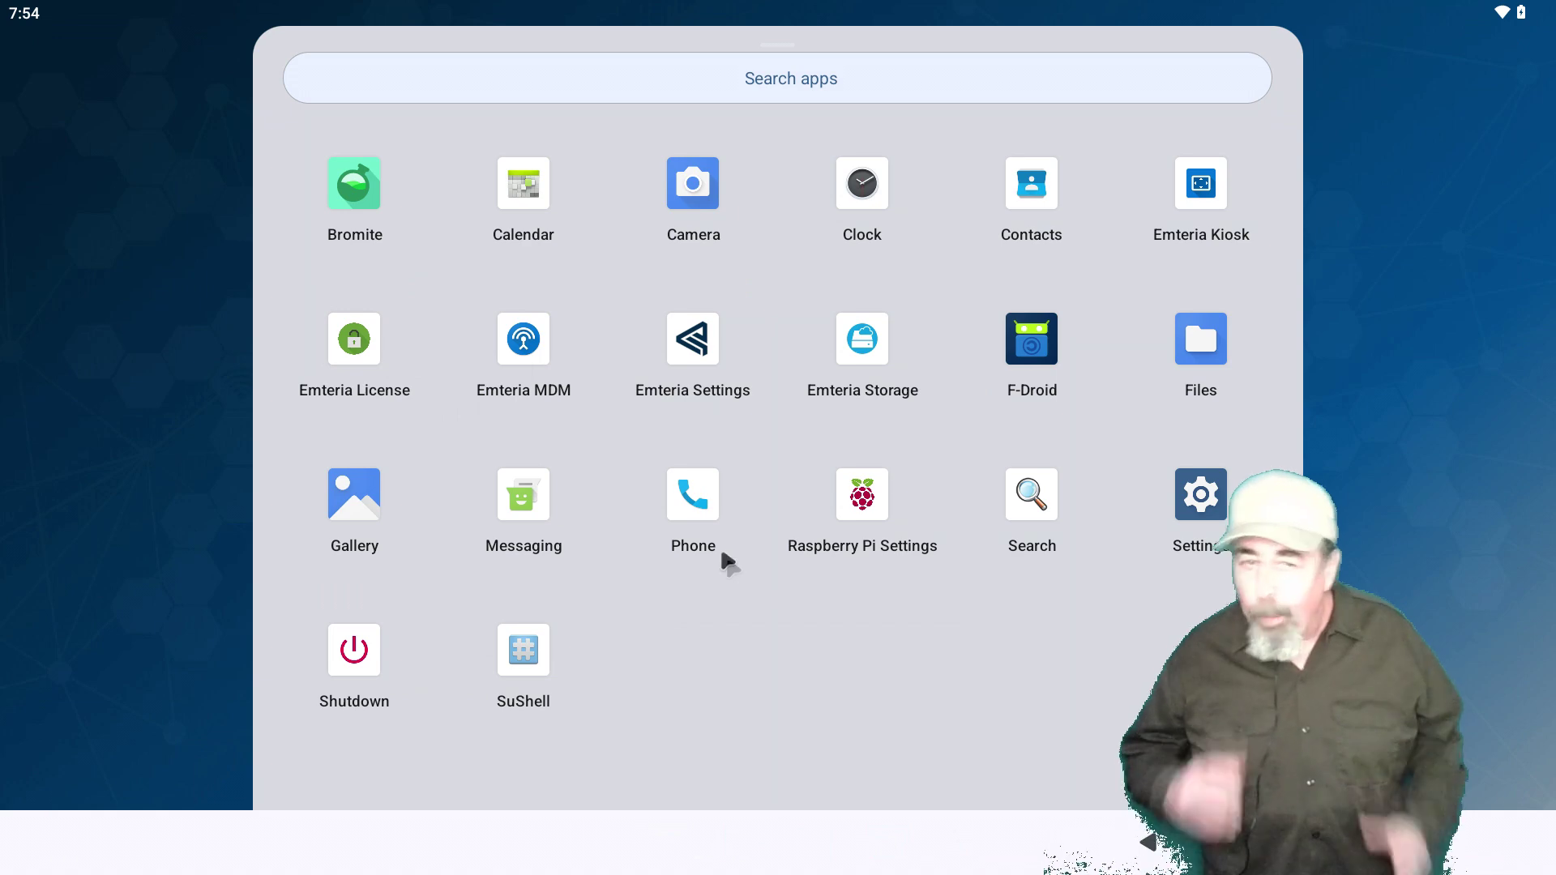
pyautogui.click(519, 339)
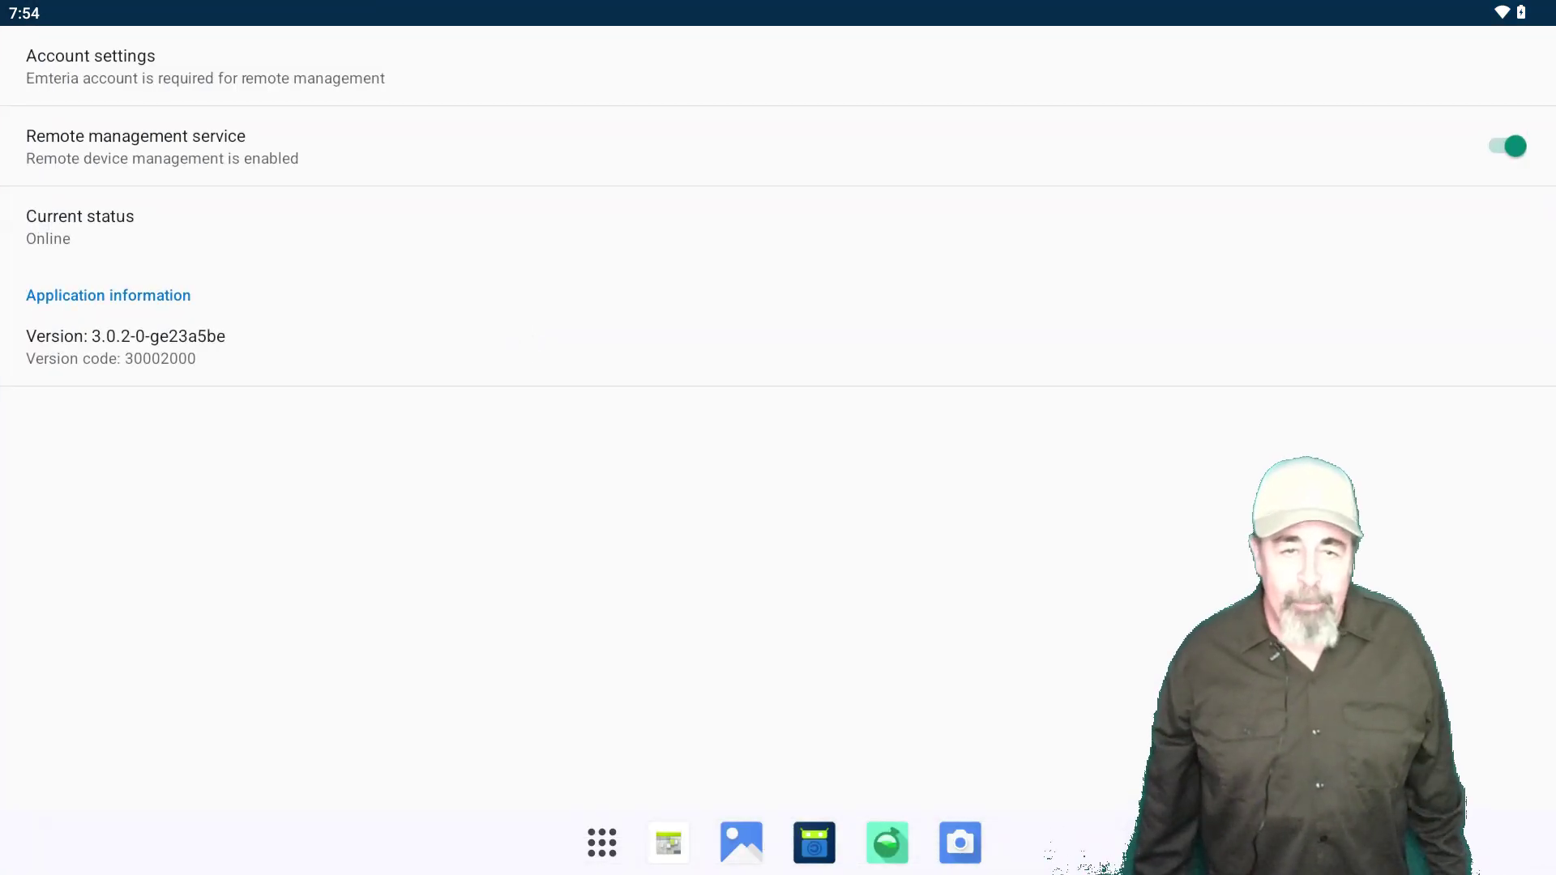
pyautogui.press('Escape')
pyautogui.click(863, 510)
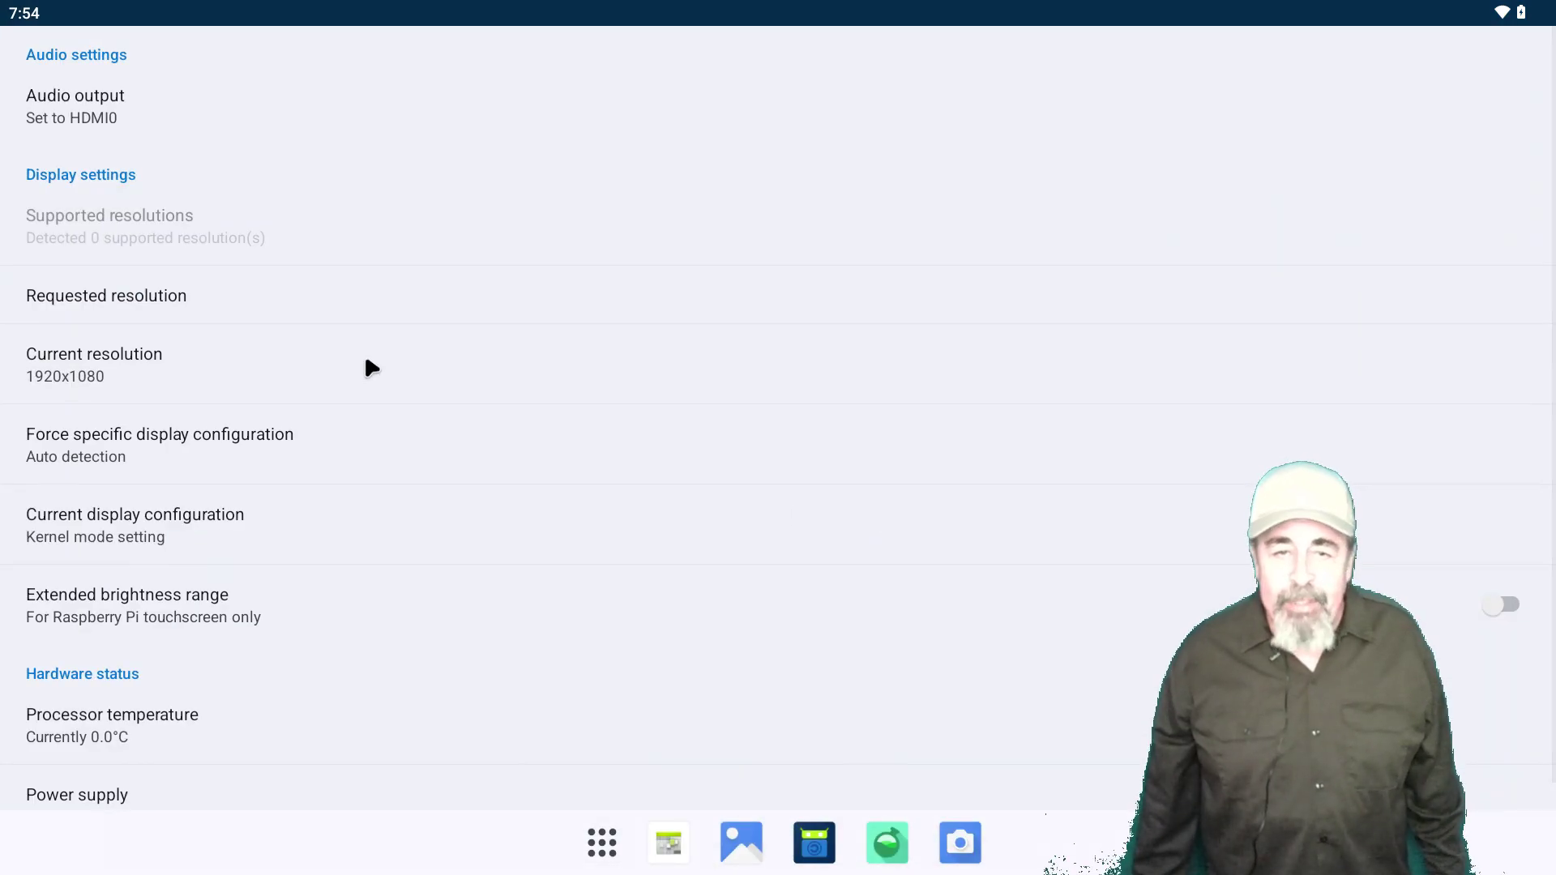
pyautogui.scroll(-1, 203, 754)
pyautogui.click(112, 719)
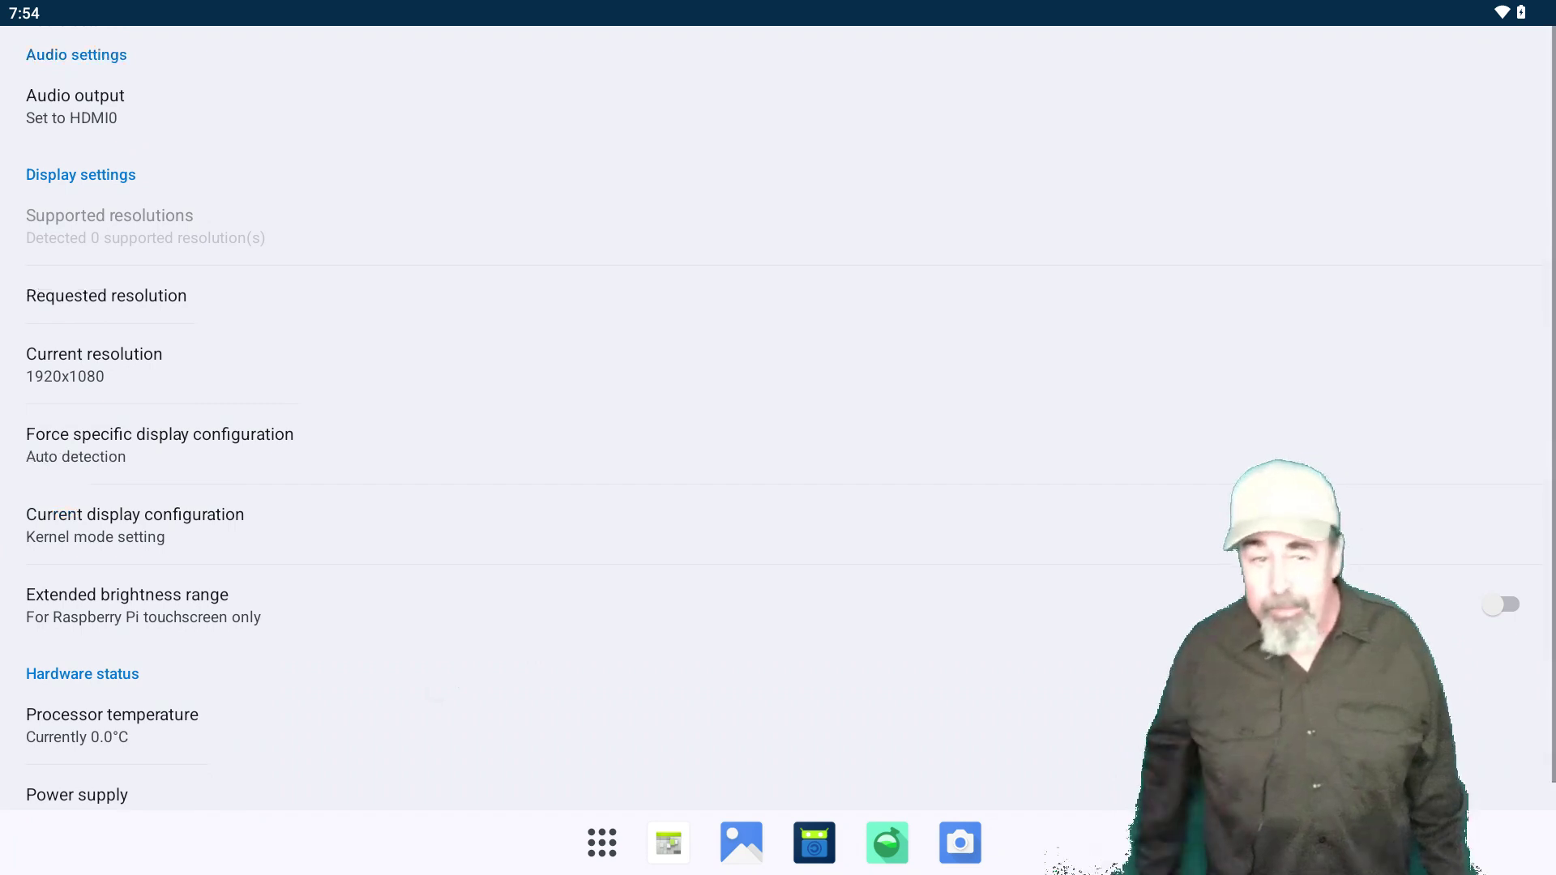
pyautogui.press('Escape')
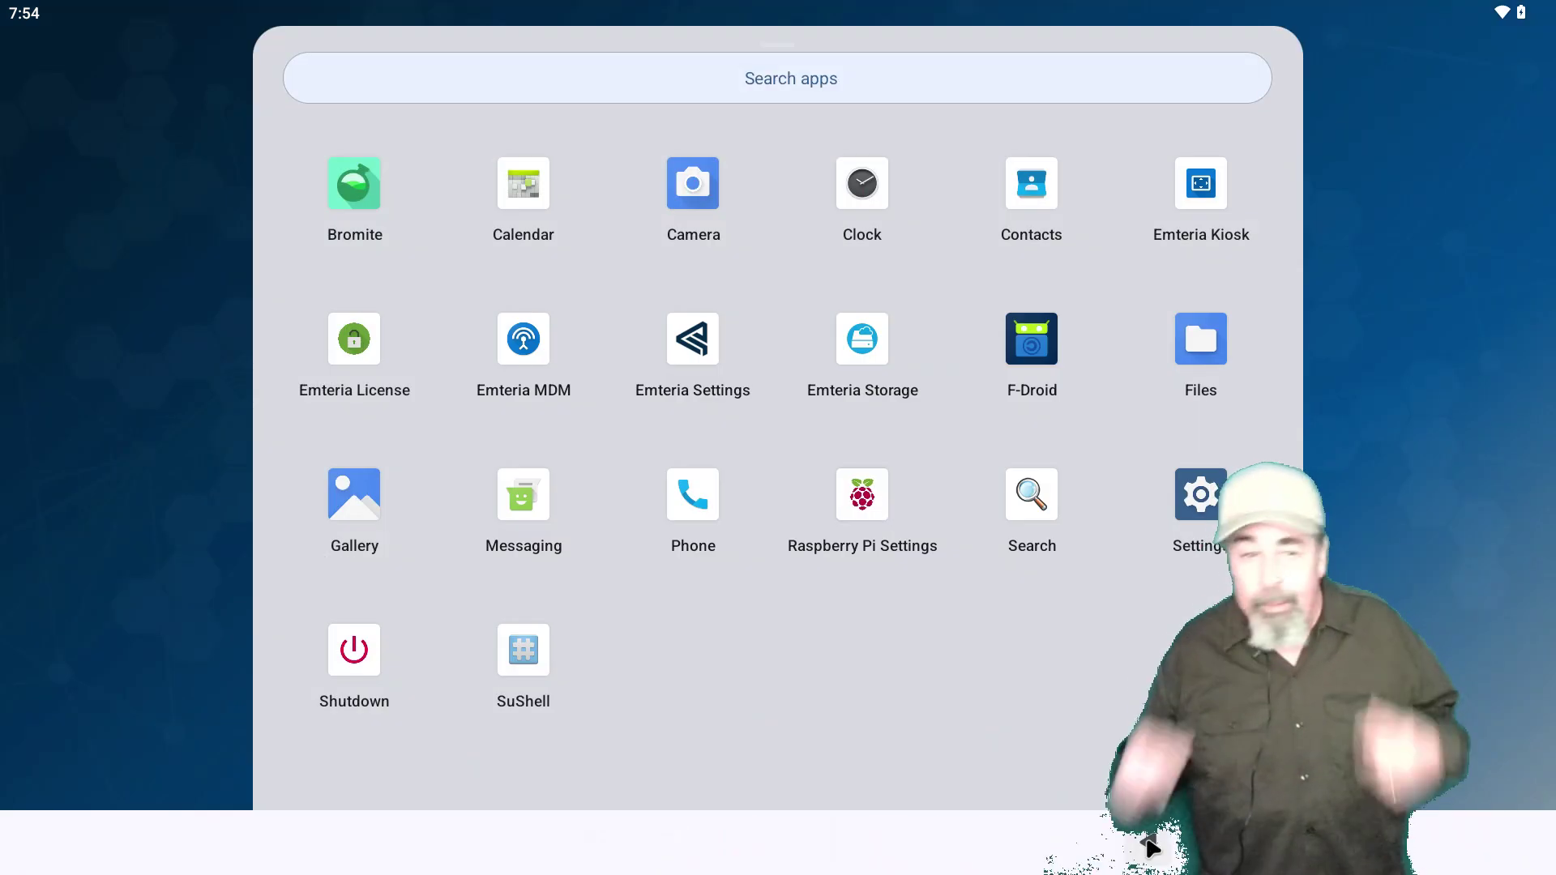
pyautogui.click(523, 652)
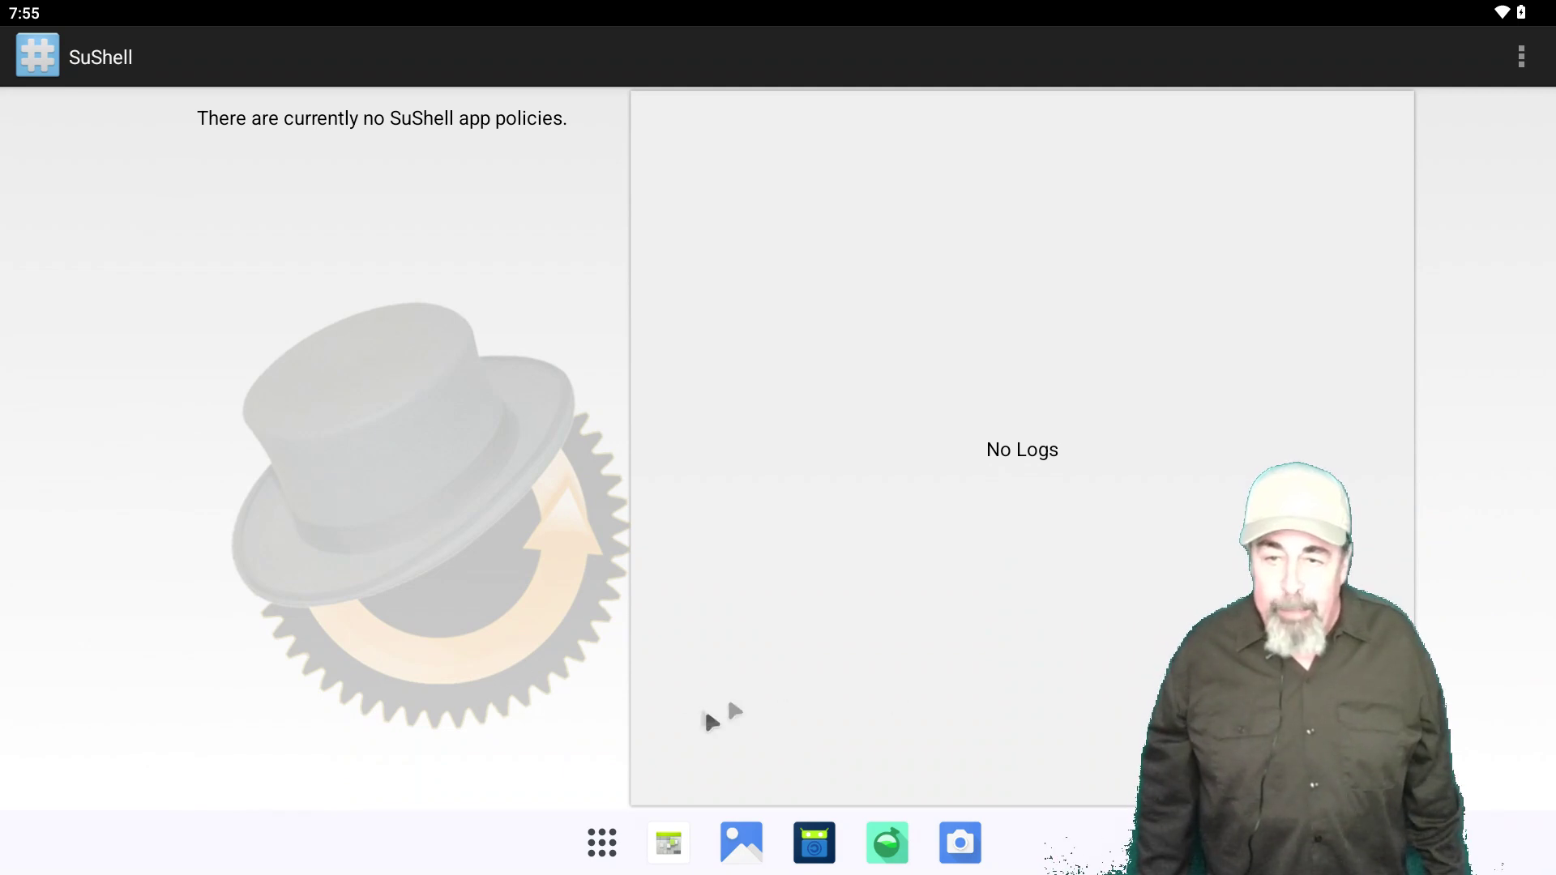
pyautogui.press('Escape')
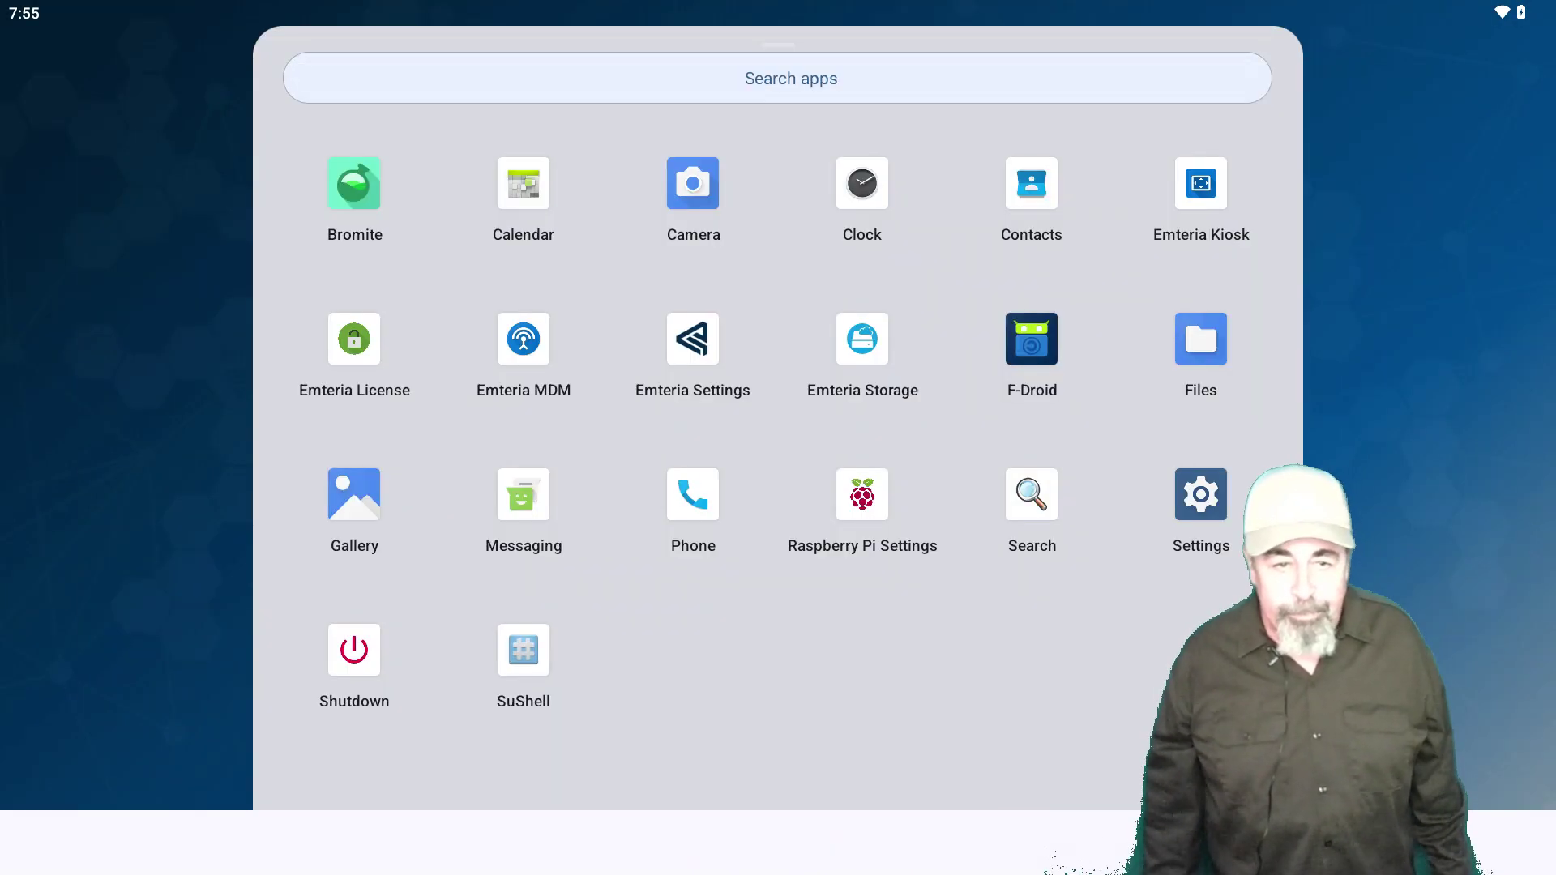
# Step: Clear all apps from the recent apps overview
pyautogui.hotkey('alt', 'Tab')
pyautogui.hscroll(-5, 778, 406)
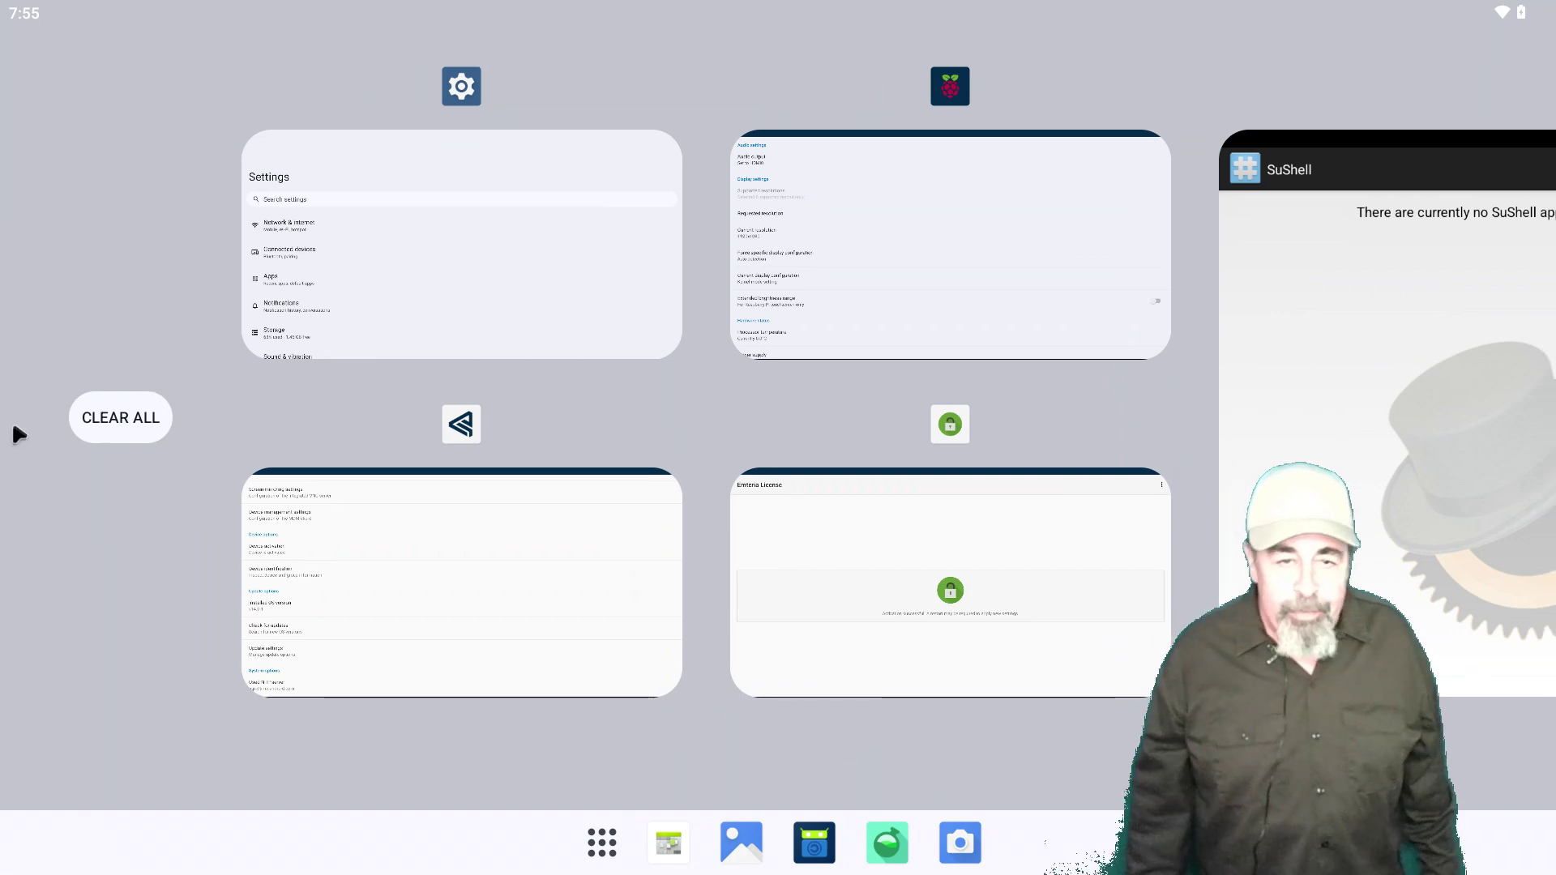
pyautogui.click(122, 418)
# Step: Open F-Droid and browse the full list of 476 apps in the Games category
pyautogui.click(629, 802)
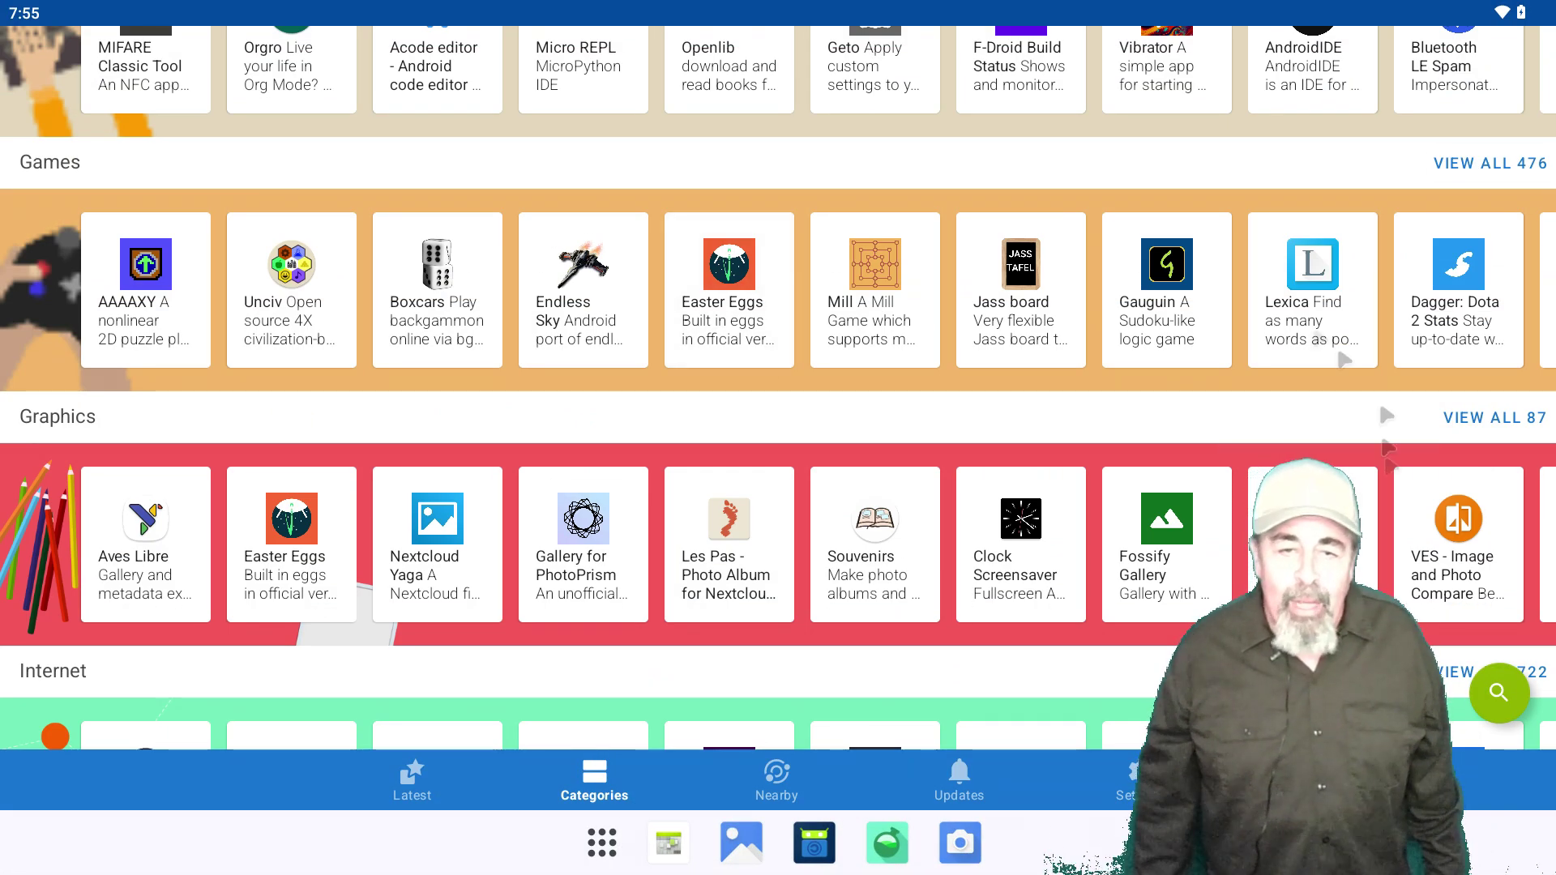
pyautogui.scroll(5, 871, 335)
pyautogui.scroll(-4, 625, 387)
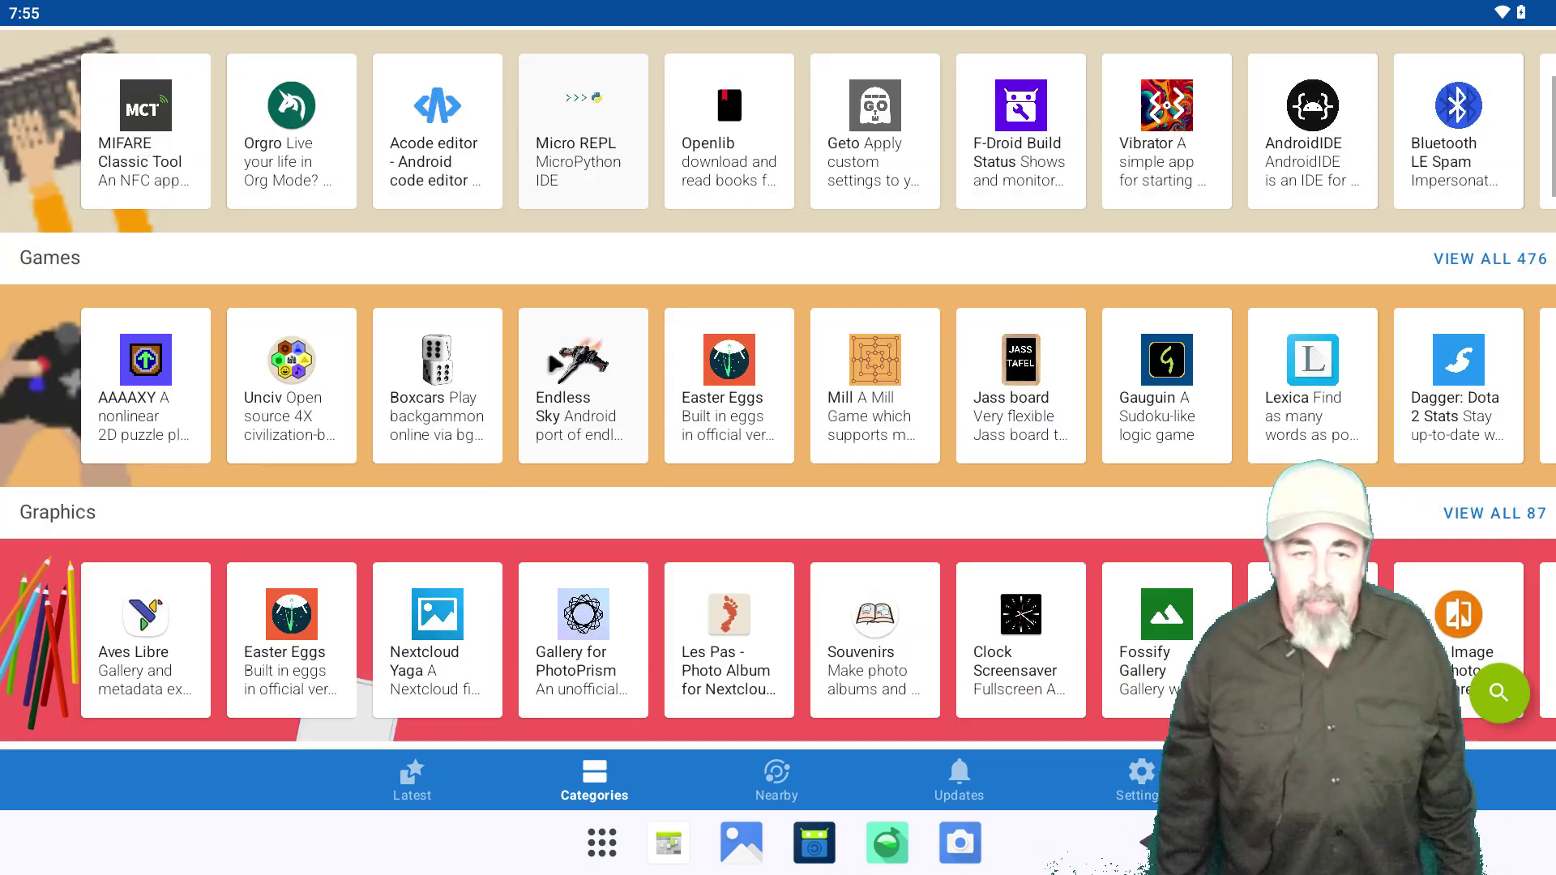
pyautogui.scroll(2, 626, 386)
pyautogui.click(1534, 409)
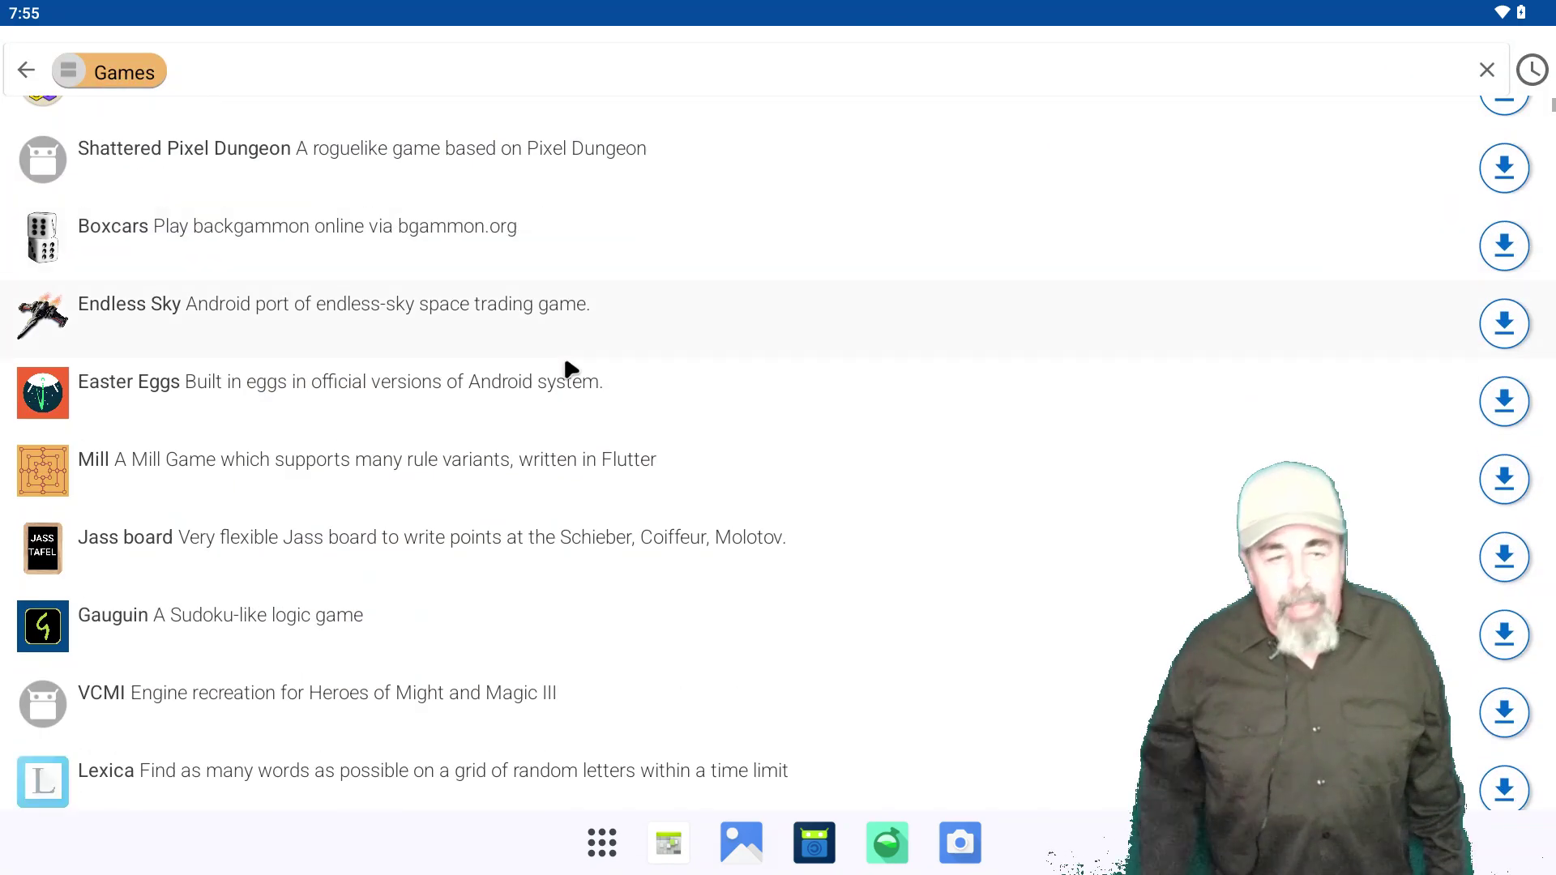
pyautogui.scroll(-2, 568, 370)
pyautogui.scroll(-2, 567, 369)
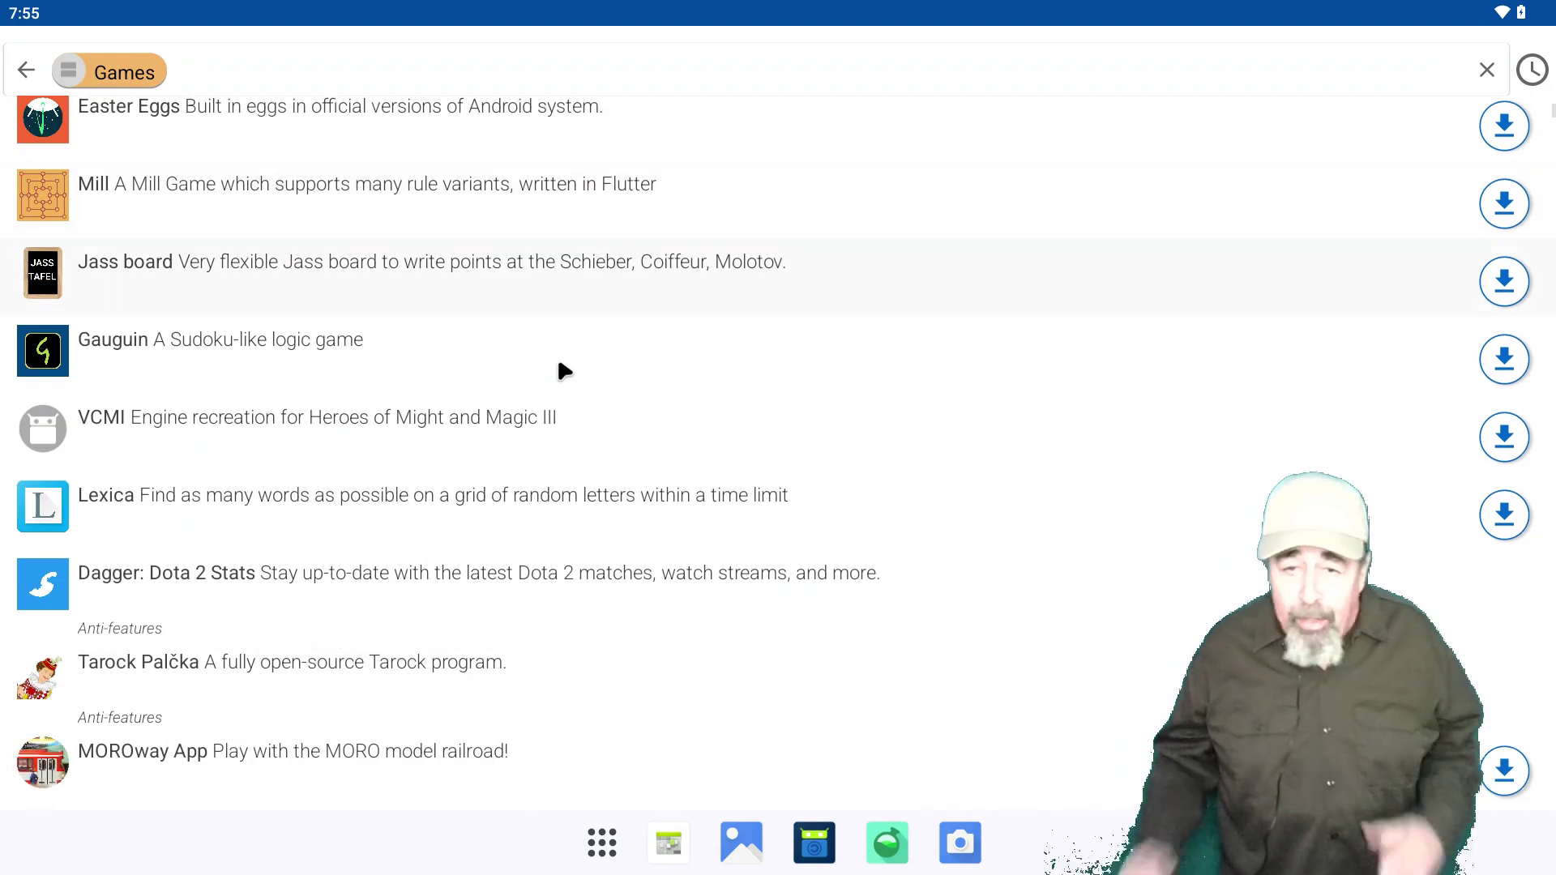
pyautogui.scroll(-3, 565, 370)
pyautogui.scroll(-5, 565, 370)
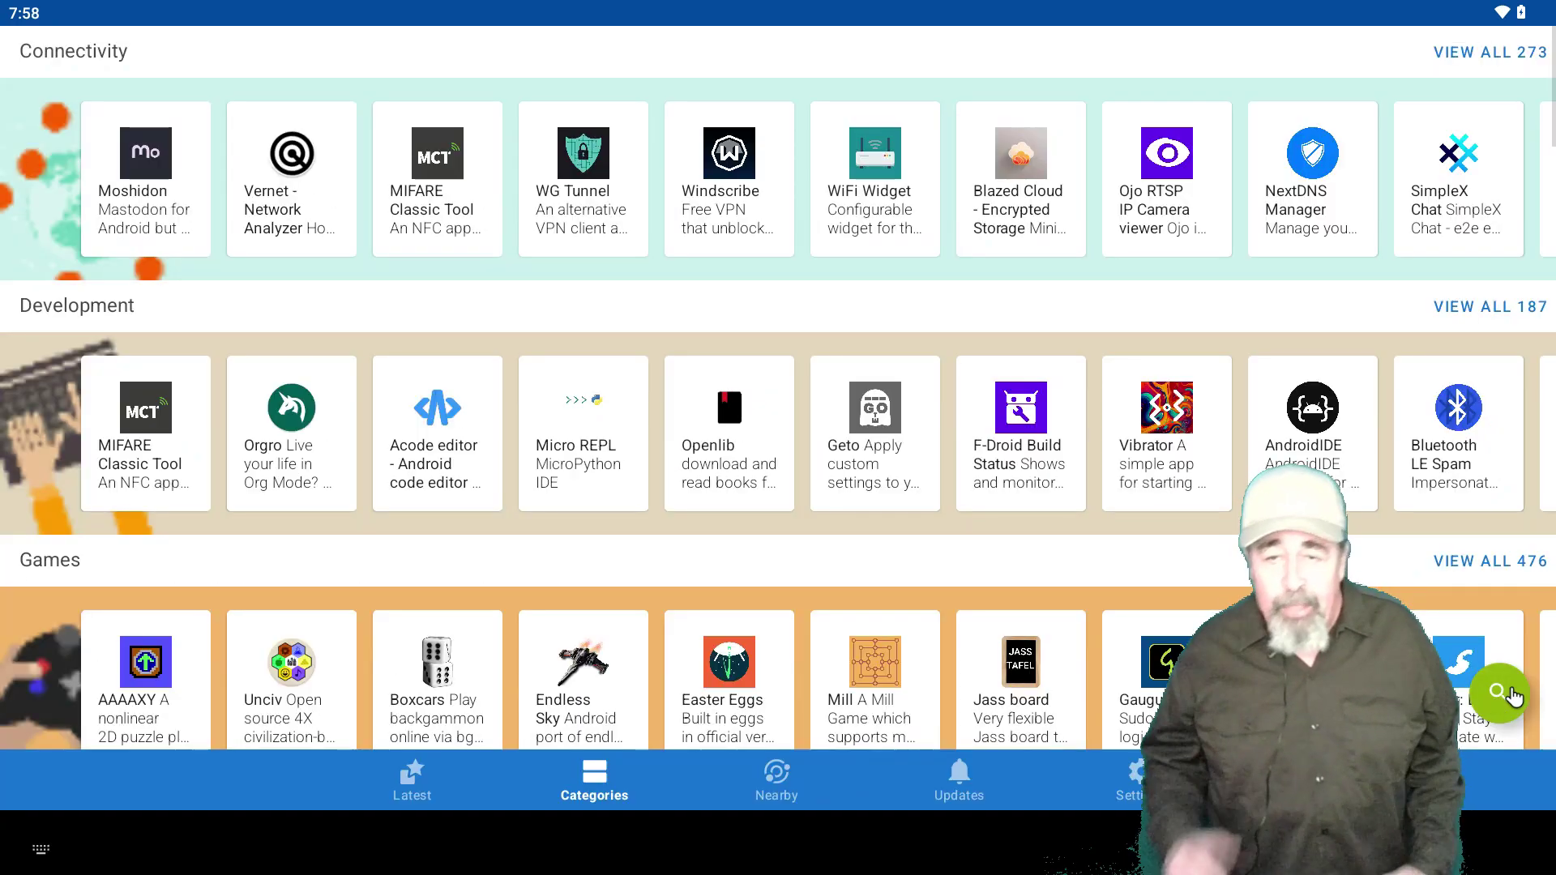
pyautogui.click(1499, 693)
# Step: Search F-Droid for 'soli' and install Simple Solitaire Collection from its details page
pyautogui.write('soli')
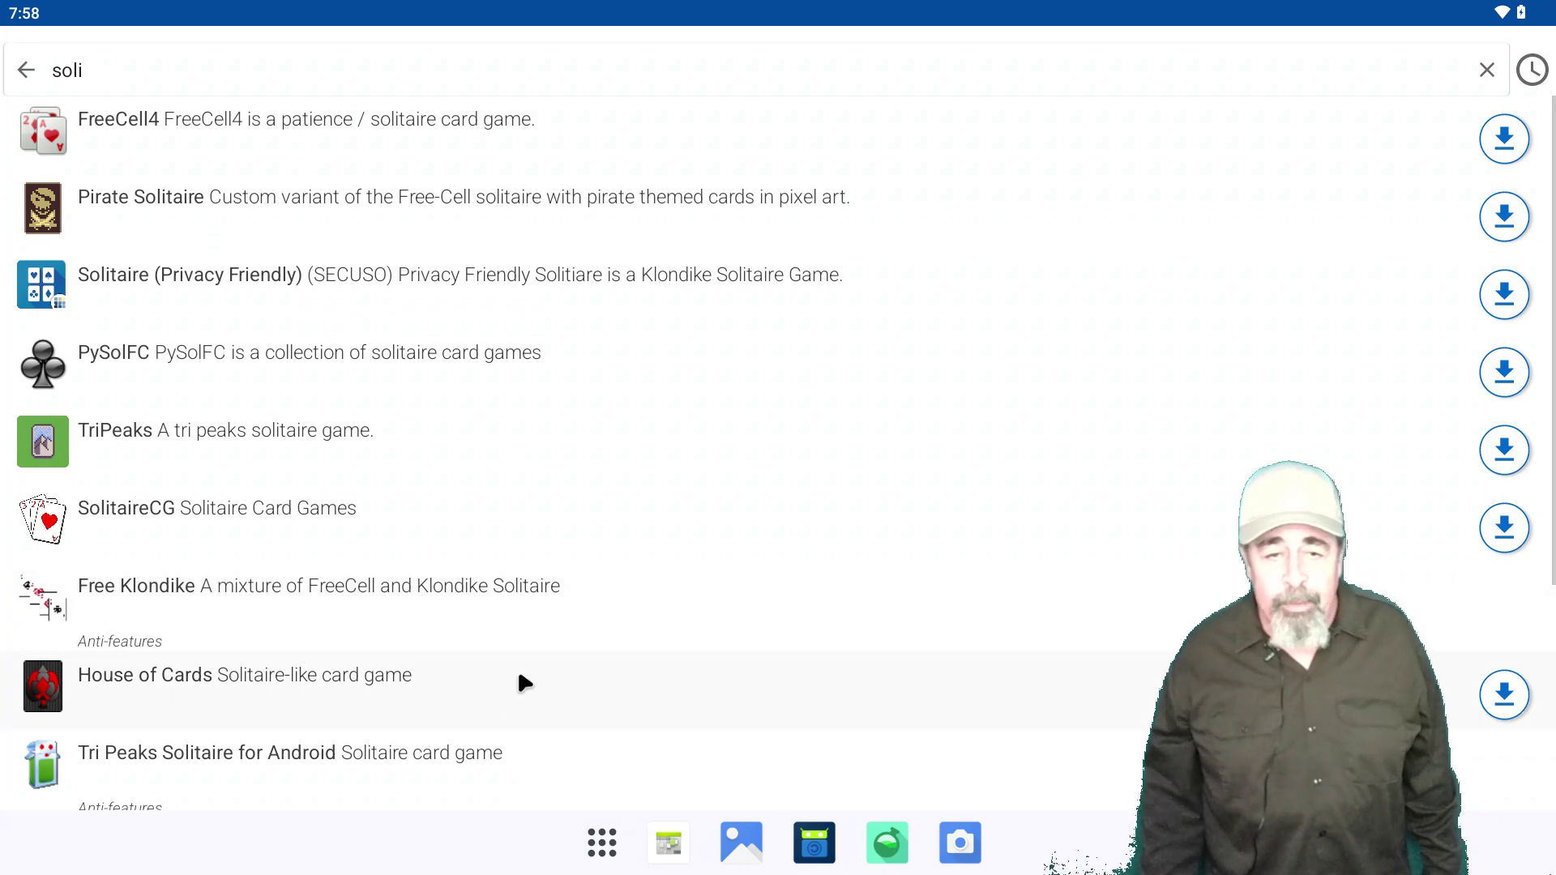
pyautogui.scroll(-3, 526, 676)
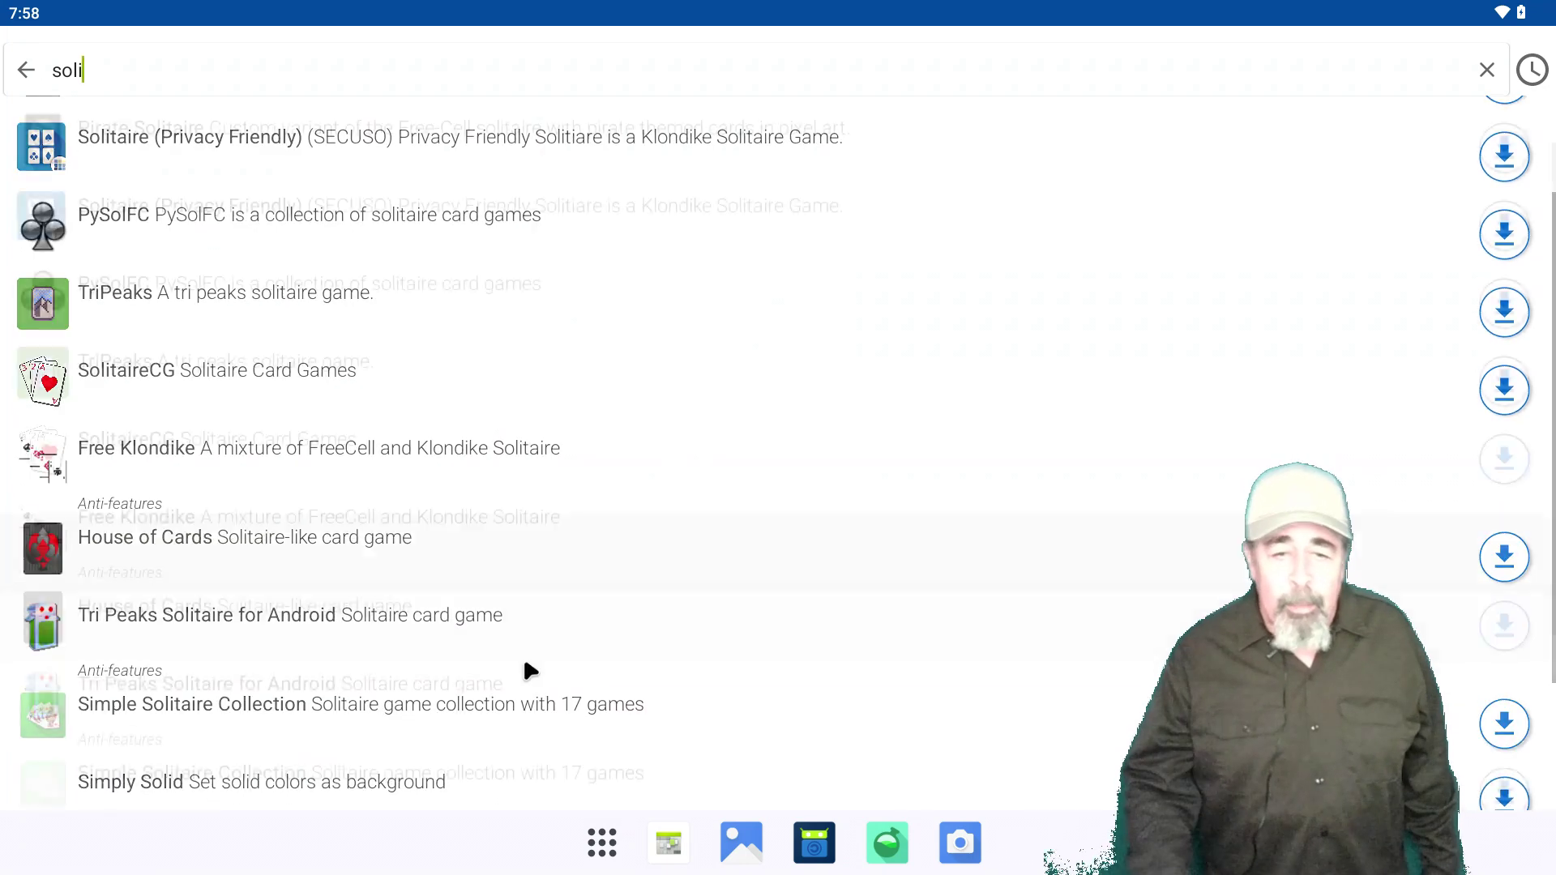
pyautogui.click(433, 717)
pyautogui.click(1471, 337)
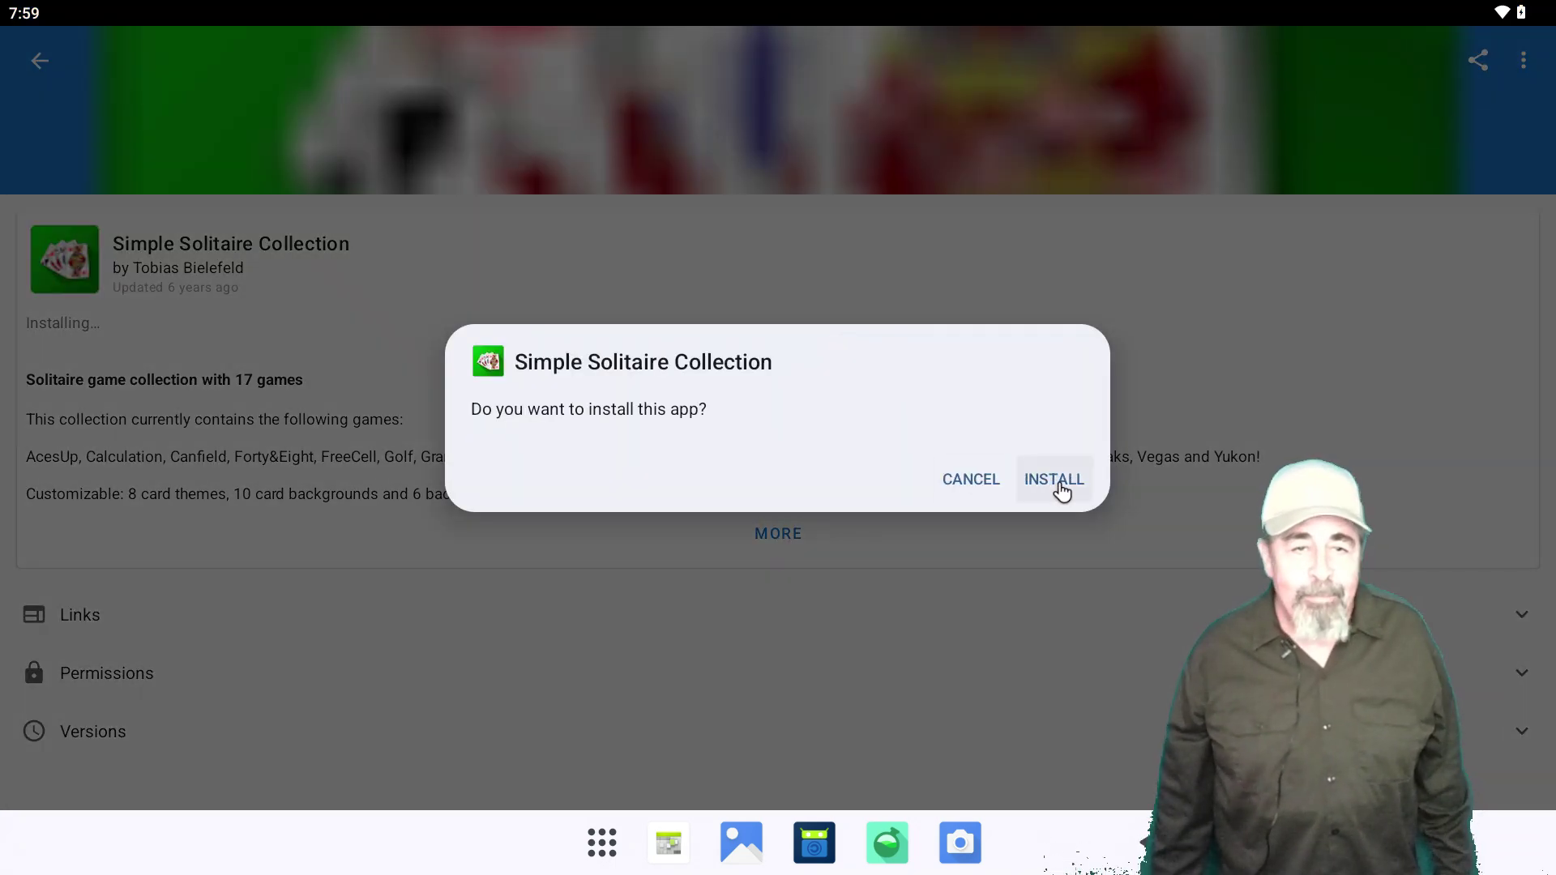
pyautogui.click(1058, 480)
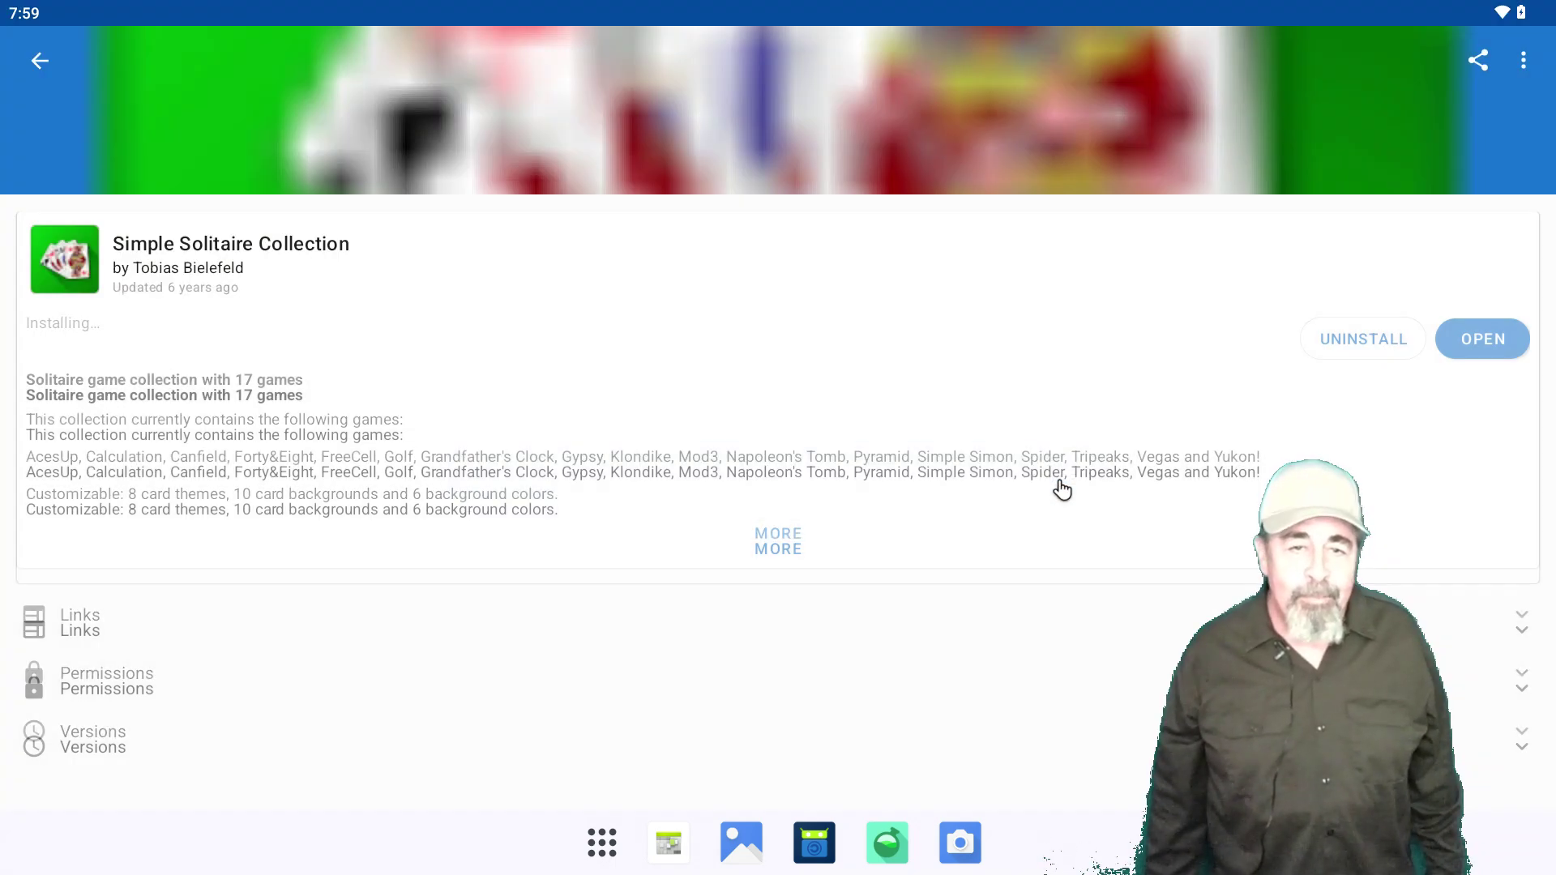
# Step: Launch Simple Solitaire Collection, start Klondike, and move 4♦ onto 5♣ and Q♣ onto K♥
pyautogui.click(1495, 347)
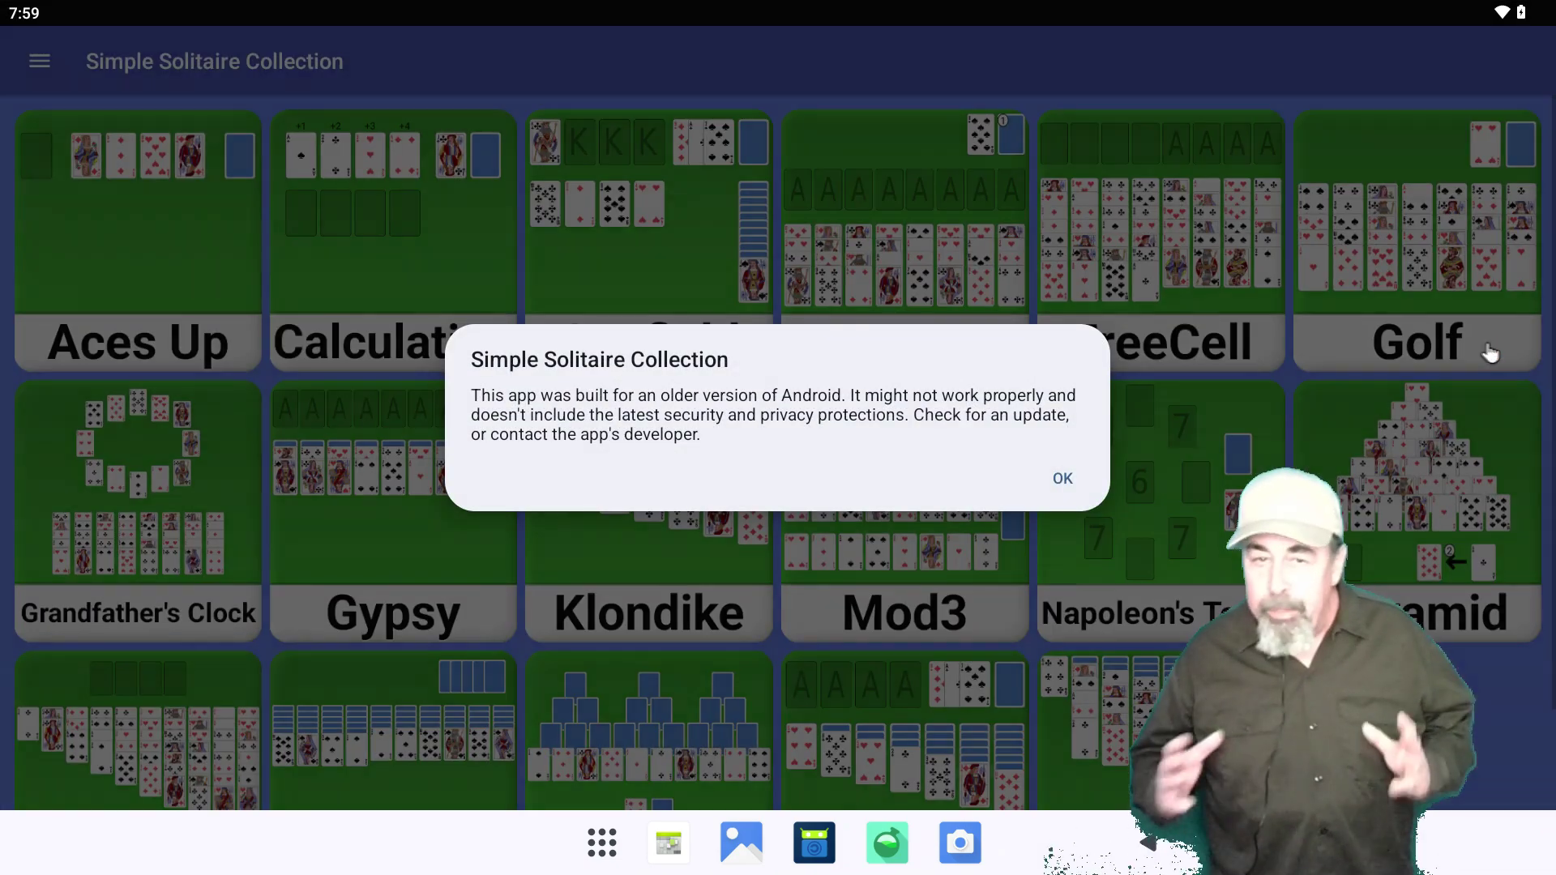
pyautogui.click(1057, 483)
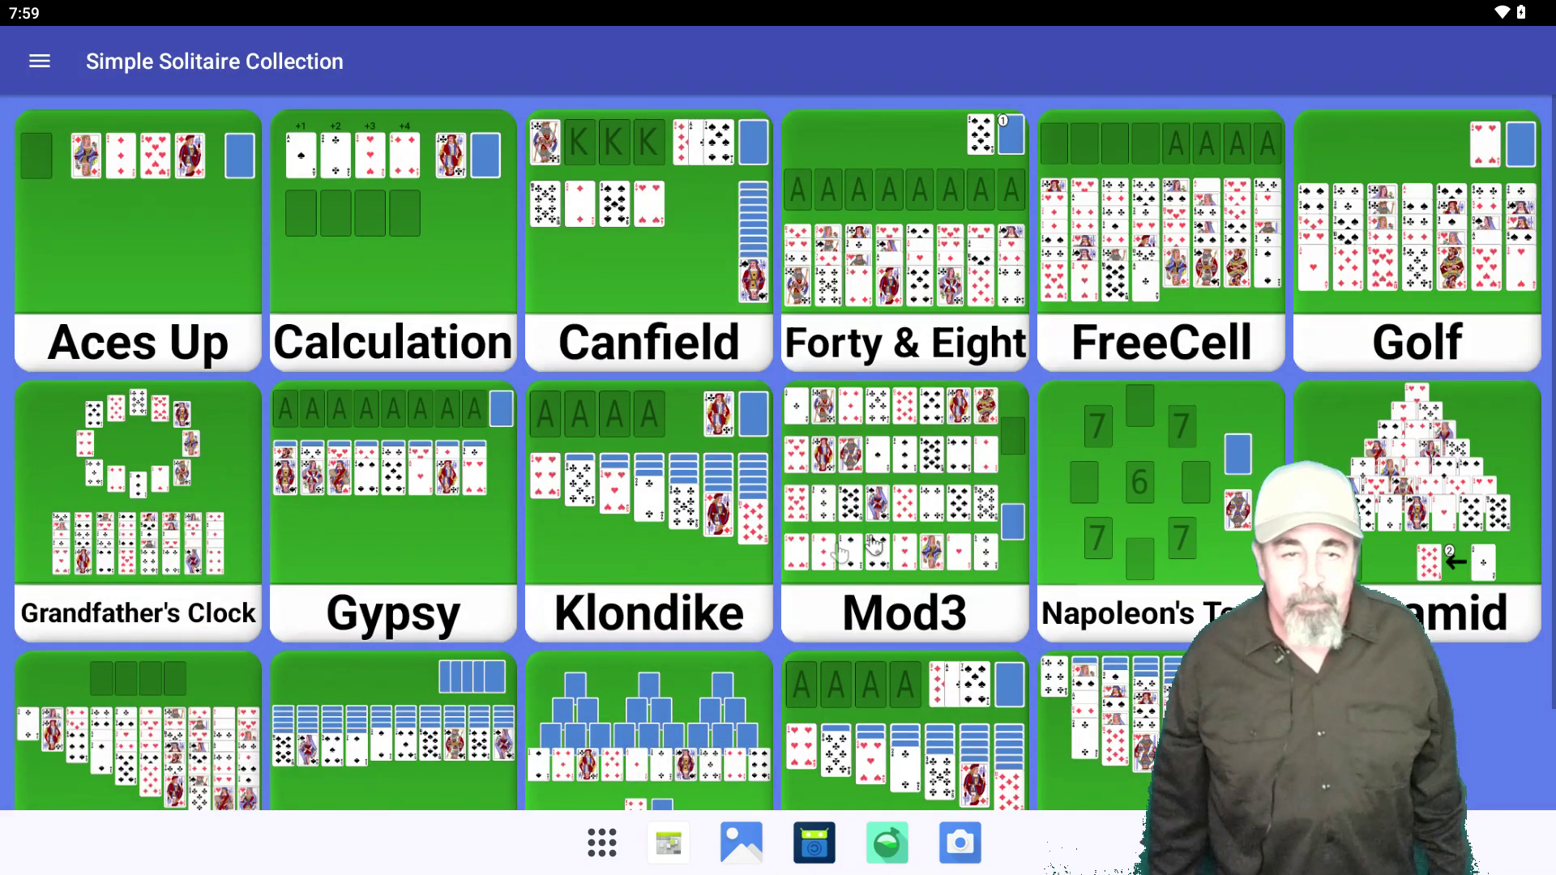
pyautogui.click(678, 489)
pyautogui.click(573, 538)
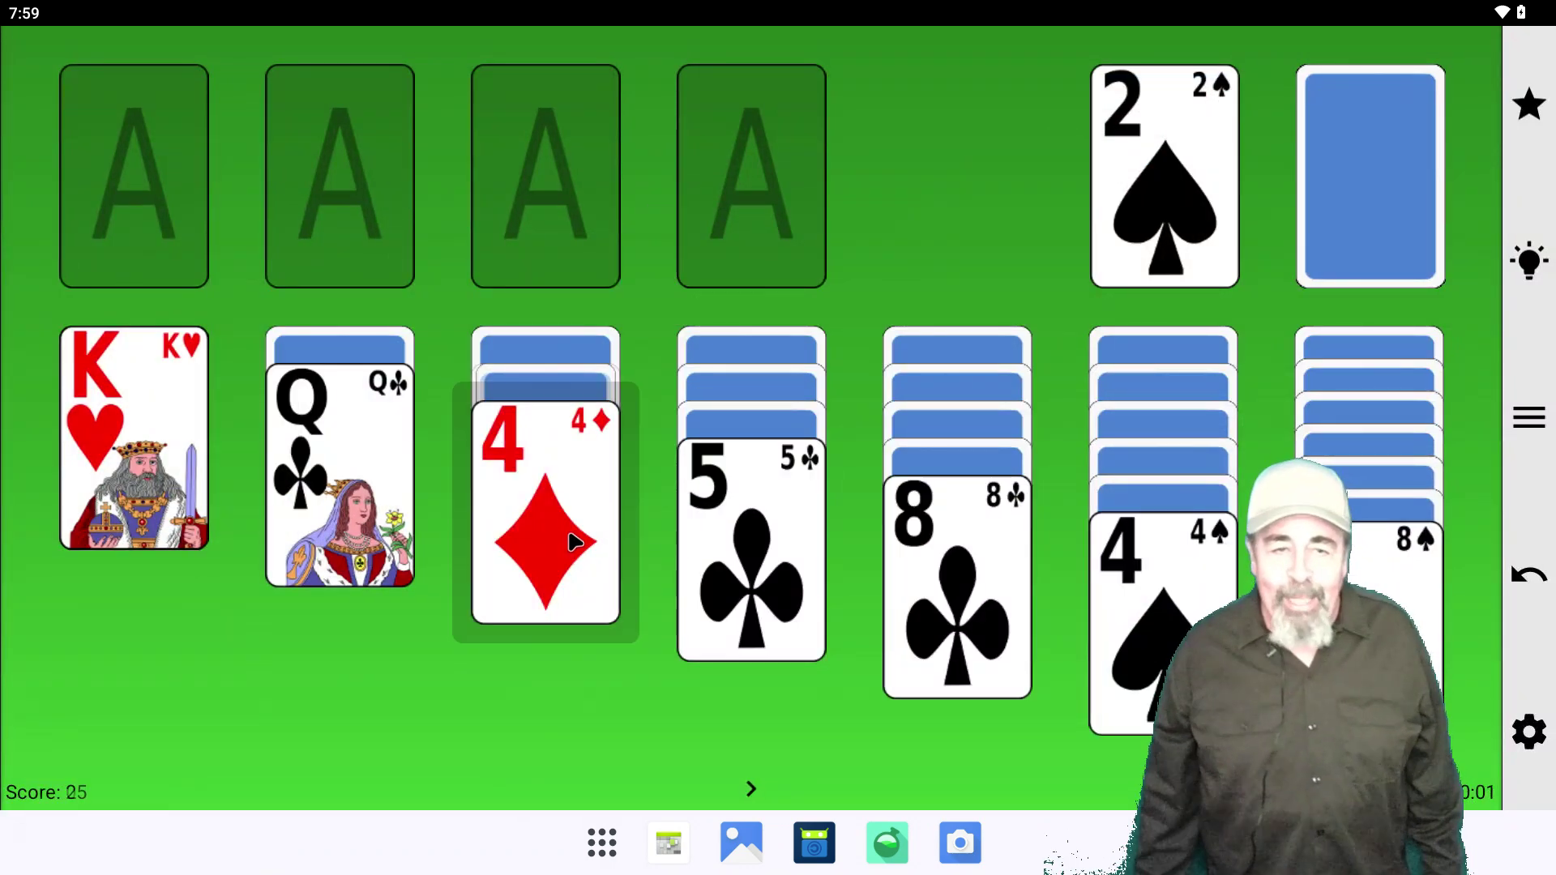
pyautogui.click(333, 517)
# Step: Draw through the stock, playing J♥, 9♠ and 8♥ onto the tableau, then show recent apps
pyautogui.click(1334, 184)
pyautogui.click(1164, 187)
pyautogui.click(1334, 184)
pyautogui.click(1334, 184)
pyautogui.click(1145, 203)
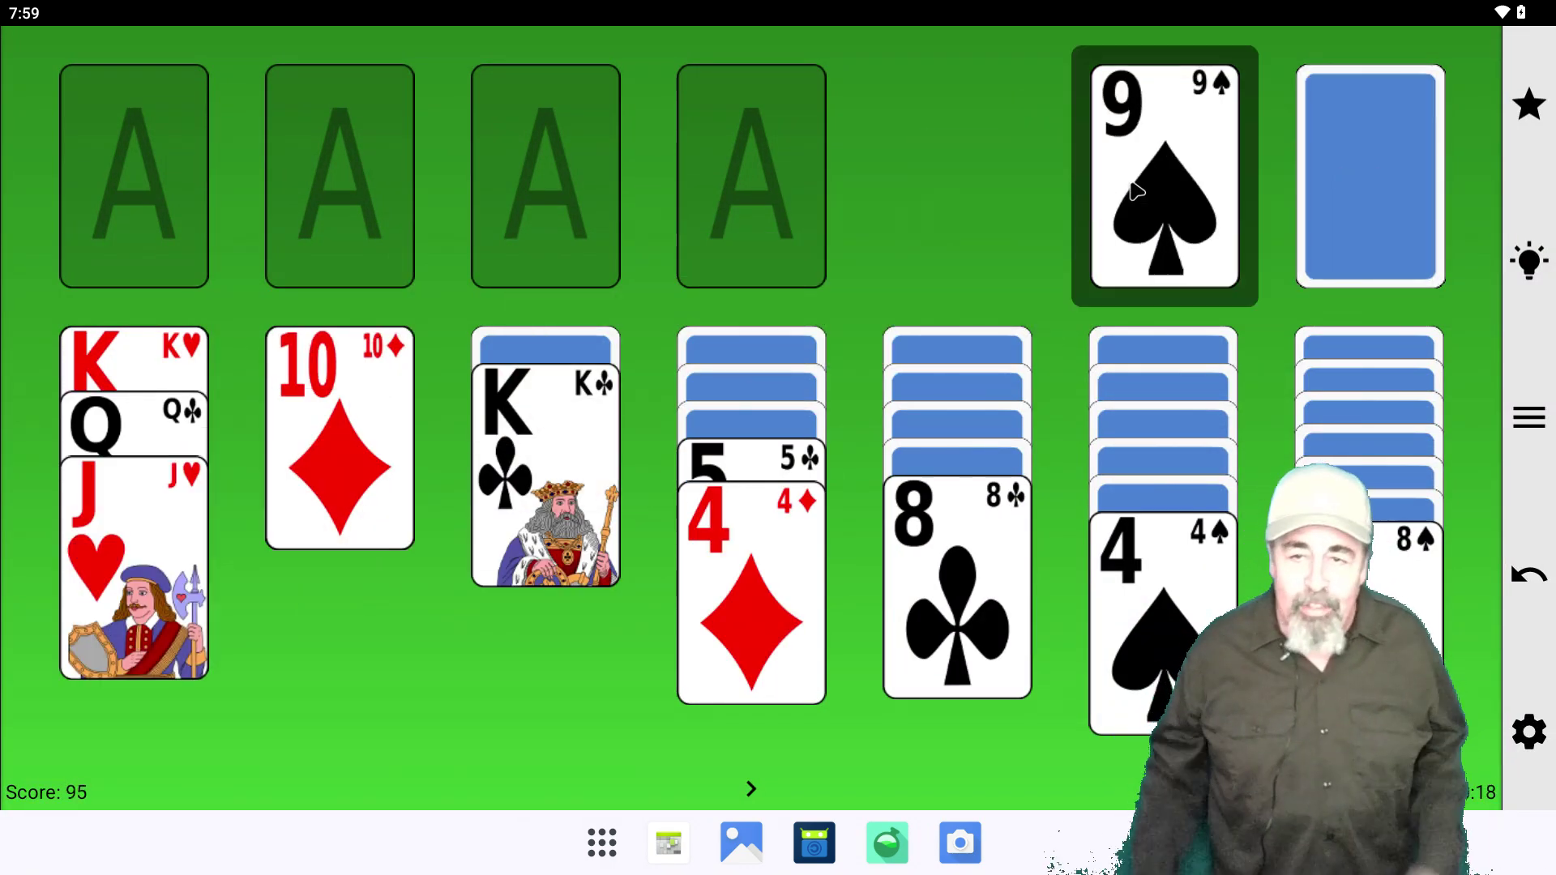
pyautogui.click(1334, 184)
pyautogui.click(1165, 186)
pyautogui.click(1320, 180)
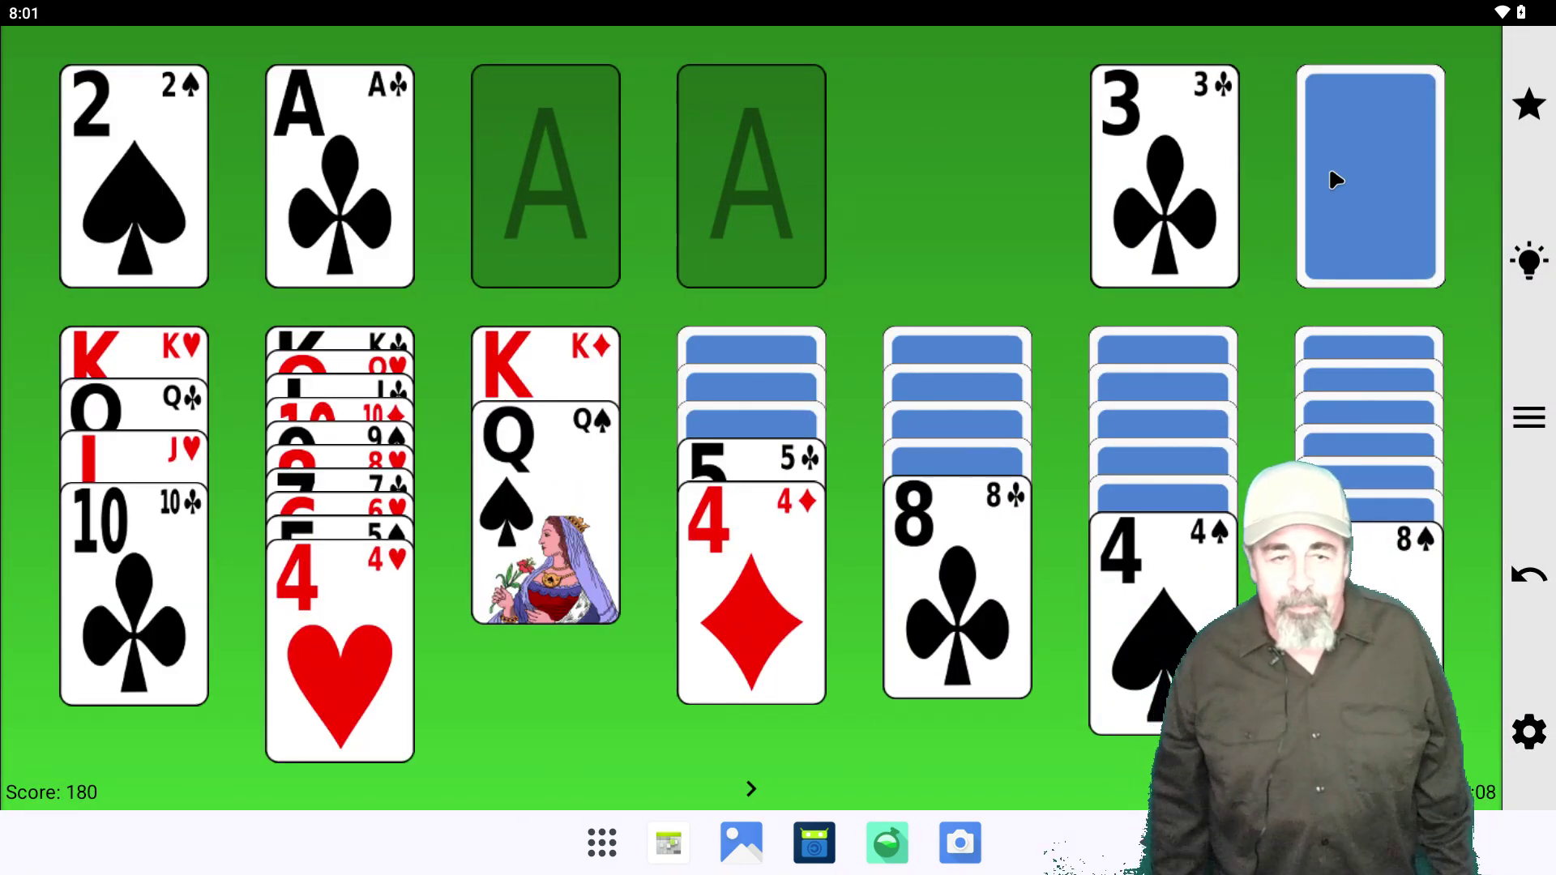
pyautogui.click(1334, 179)
pyautogui.click(1334, 179)
pyautogui.click(1333, 180)
pyautogui.click(1334, 180)
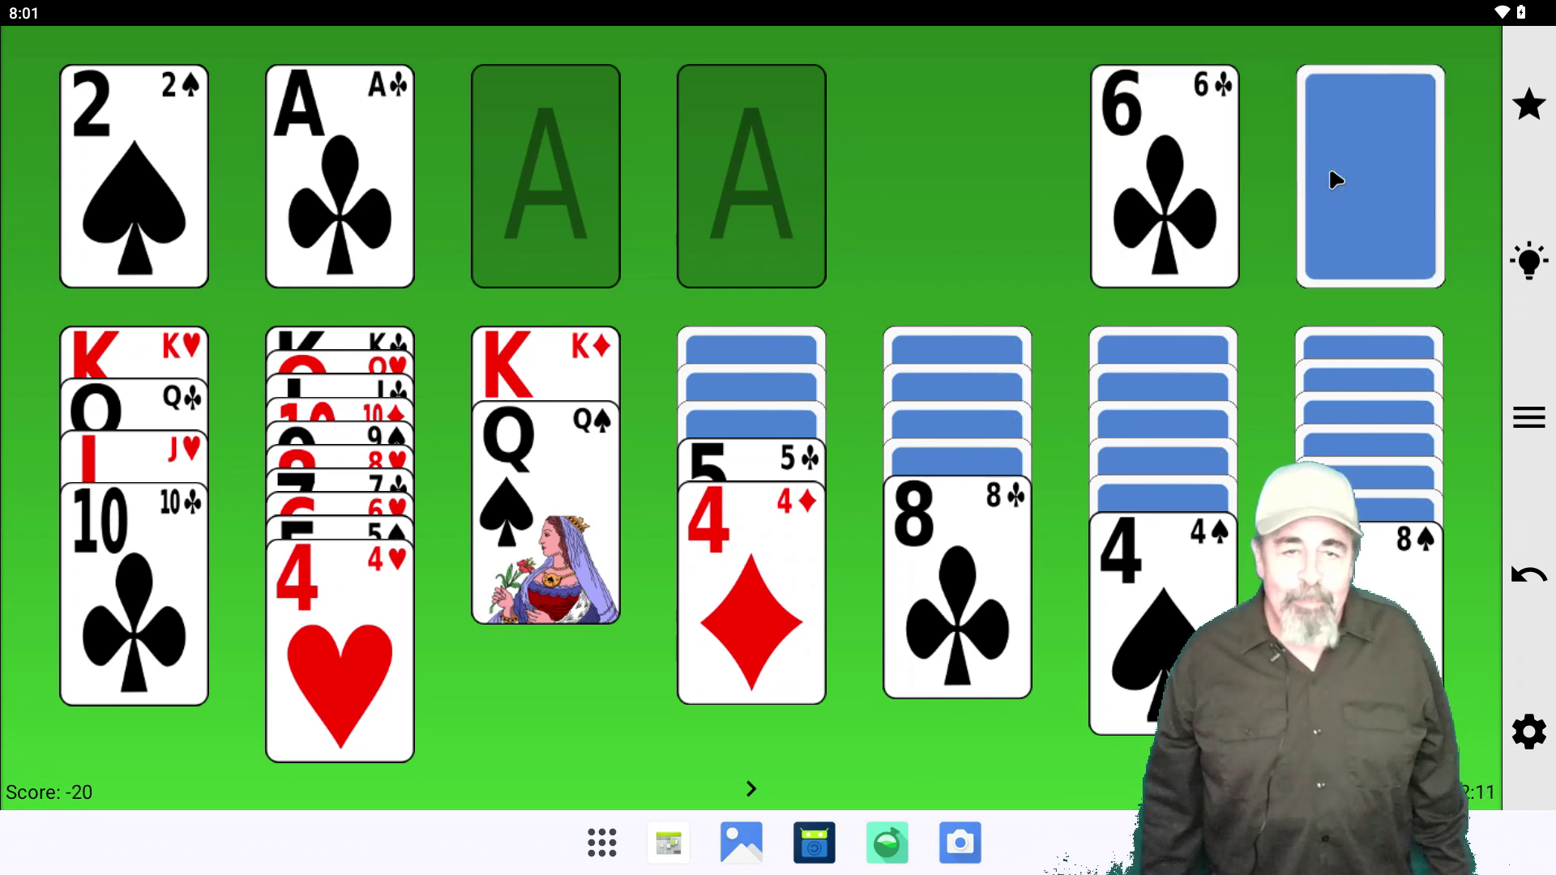
pyautogui.hotkey('alt', 'Tab')
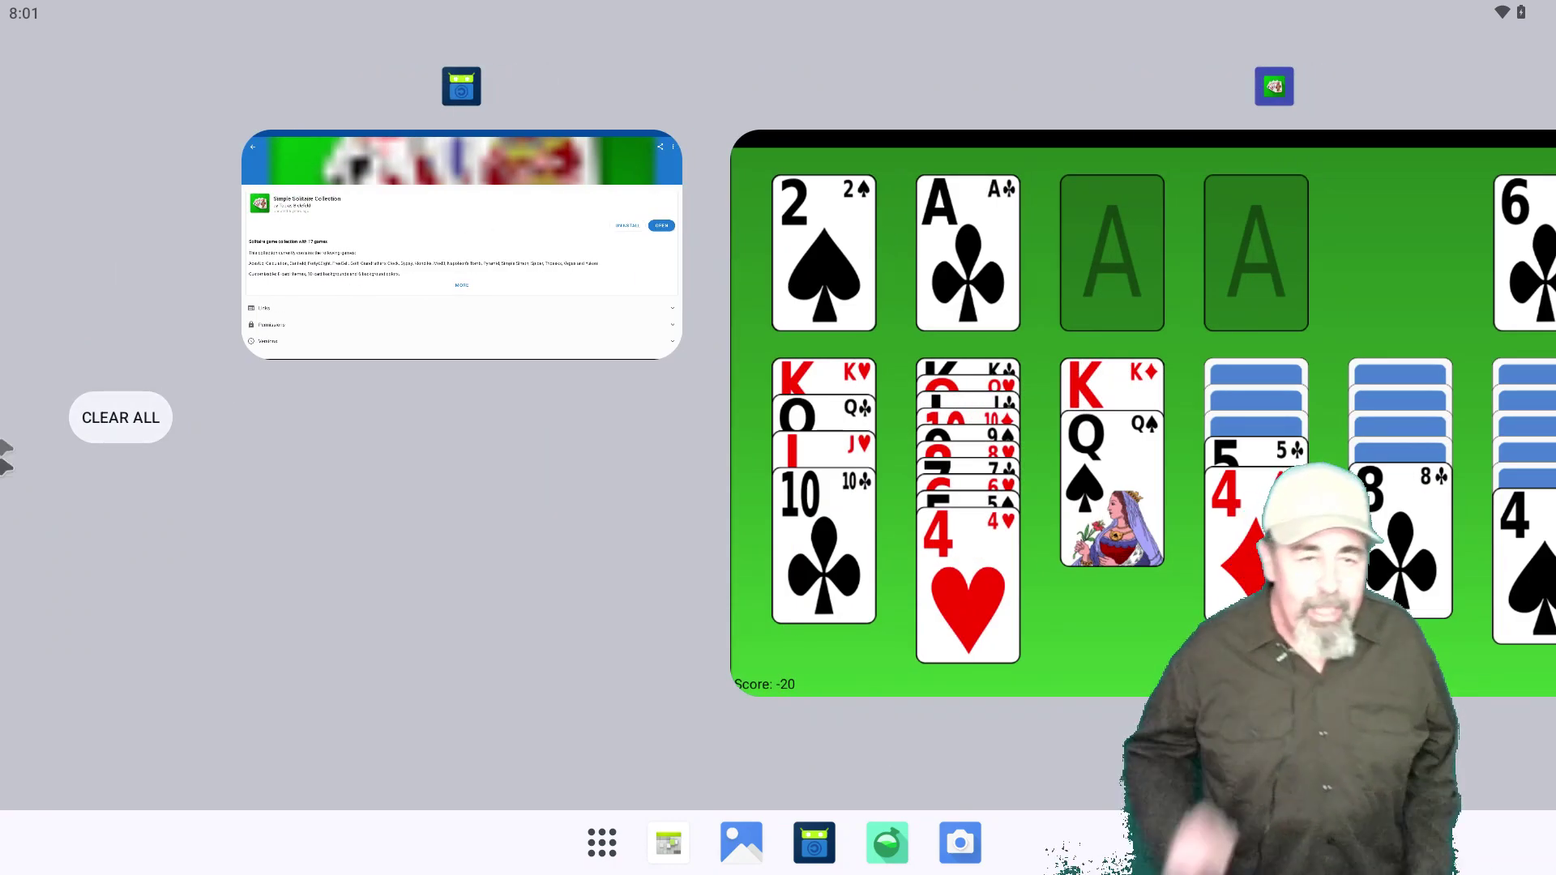
# Step: Clear recent apps, log in to the Emteria dashboard, and open Devices to see rpi5
pyautogui.click(126, 420)
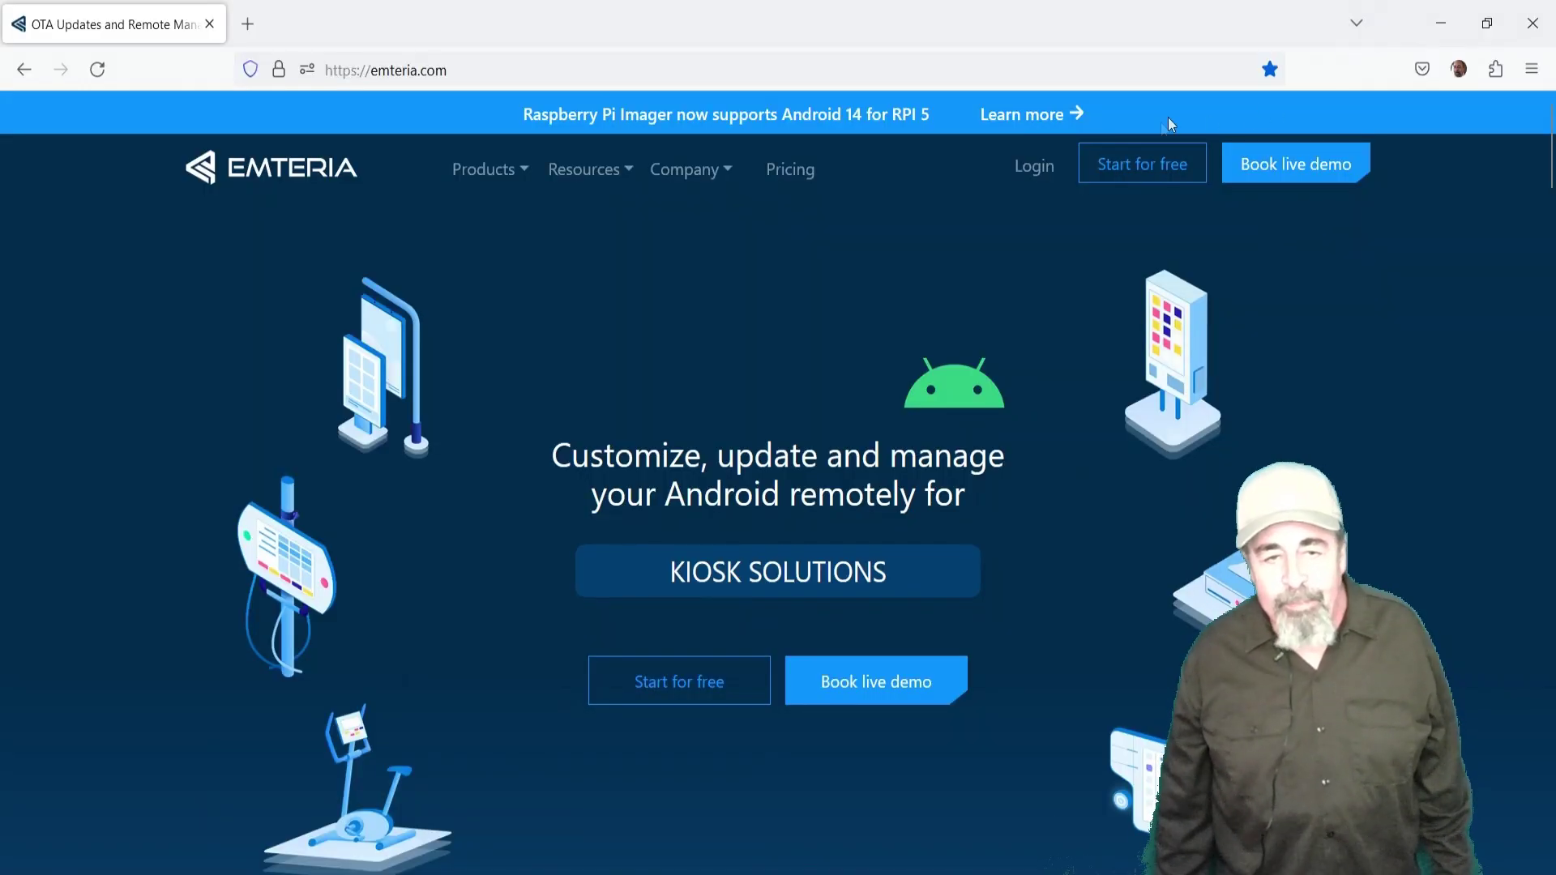
pyautogui.click(1035, 167)
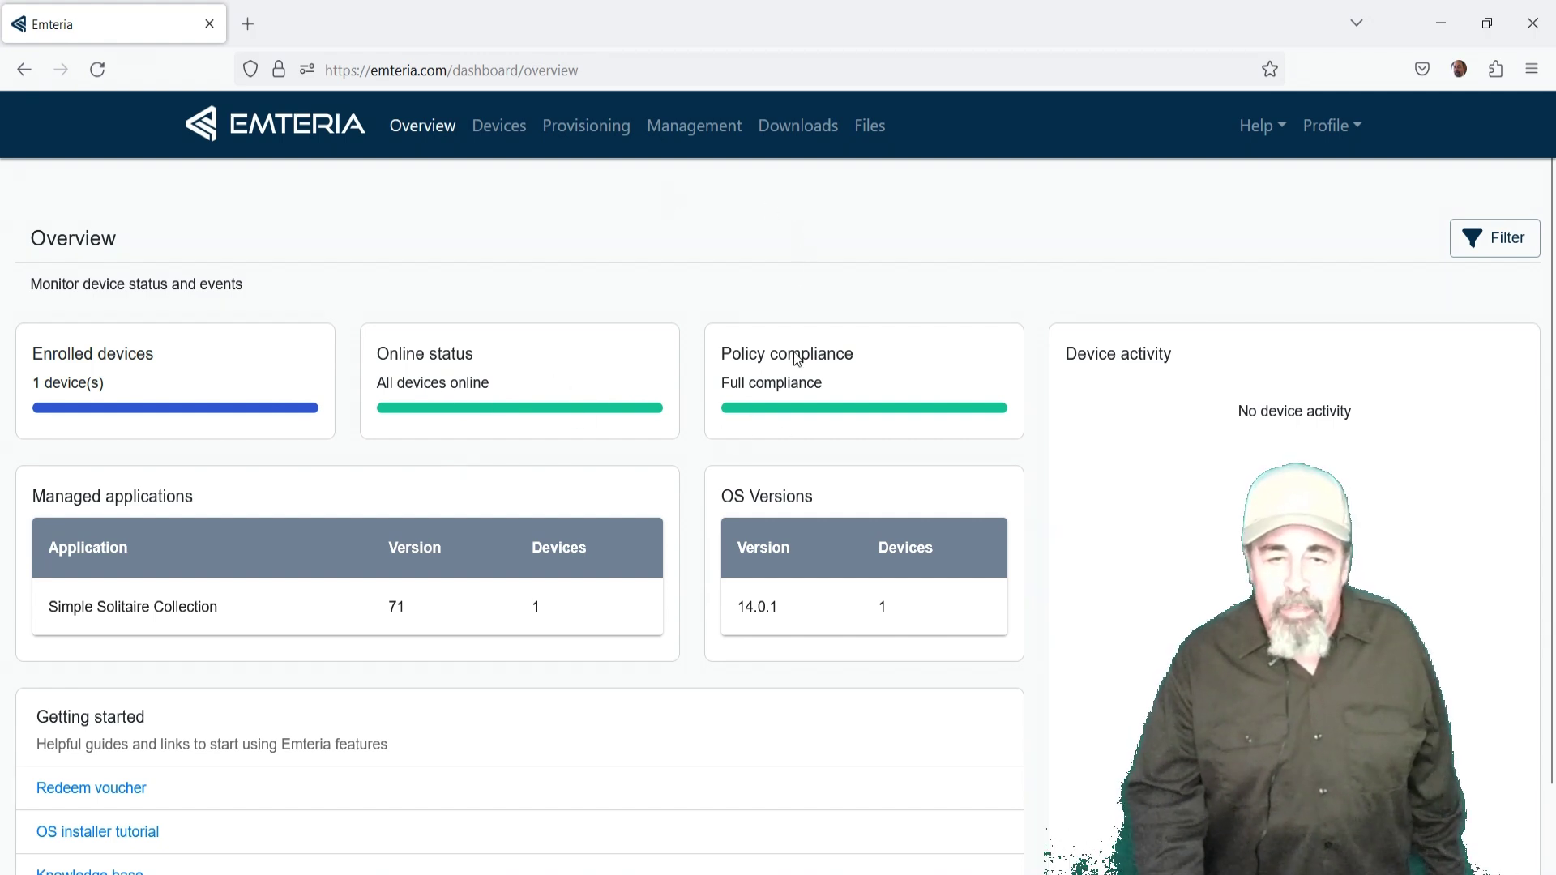
pyautogui.scroll(-1, 664, 410)
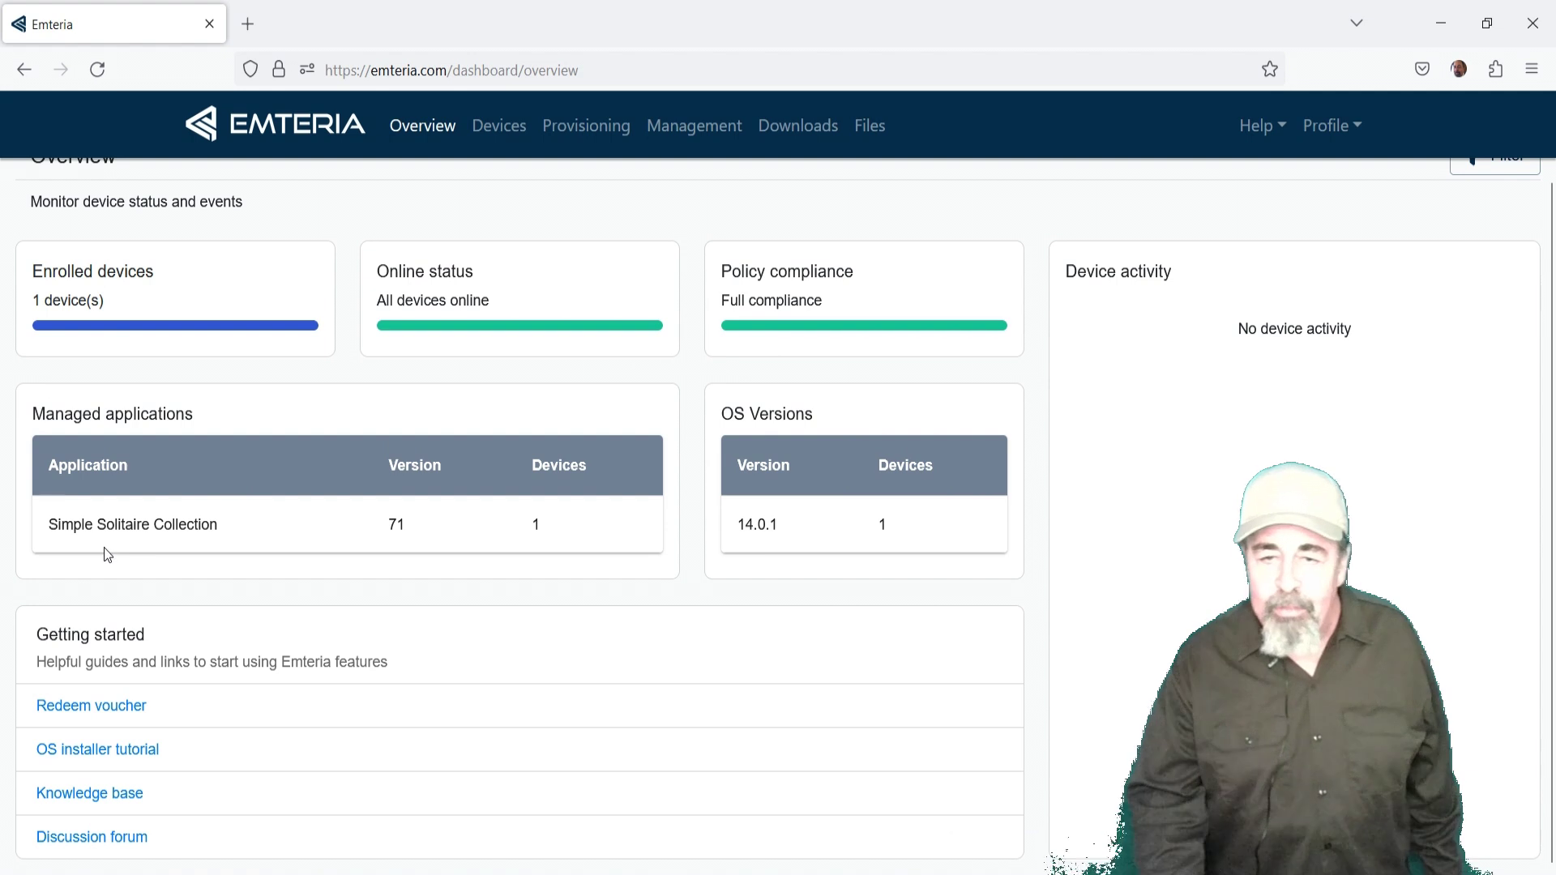
pyautogui.moveTo(69, 523); pyautogui.dragTo(196, 546)
pyautogui.click(240, 525)
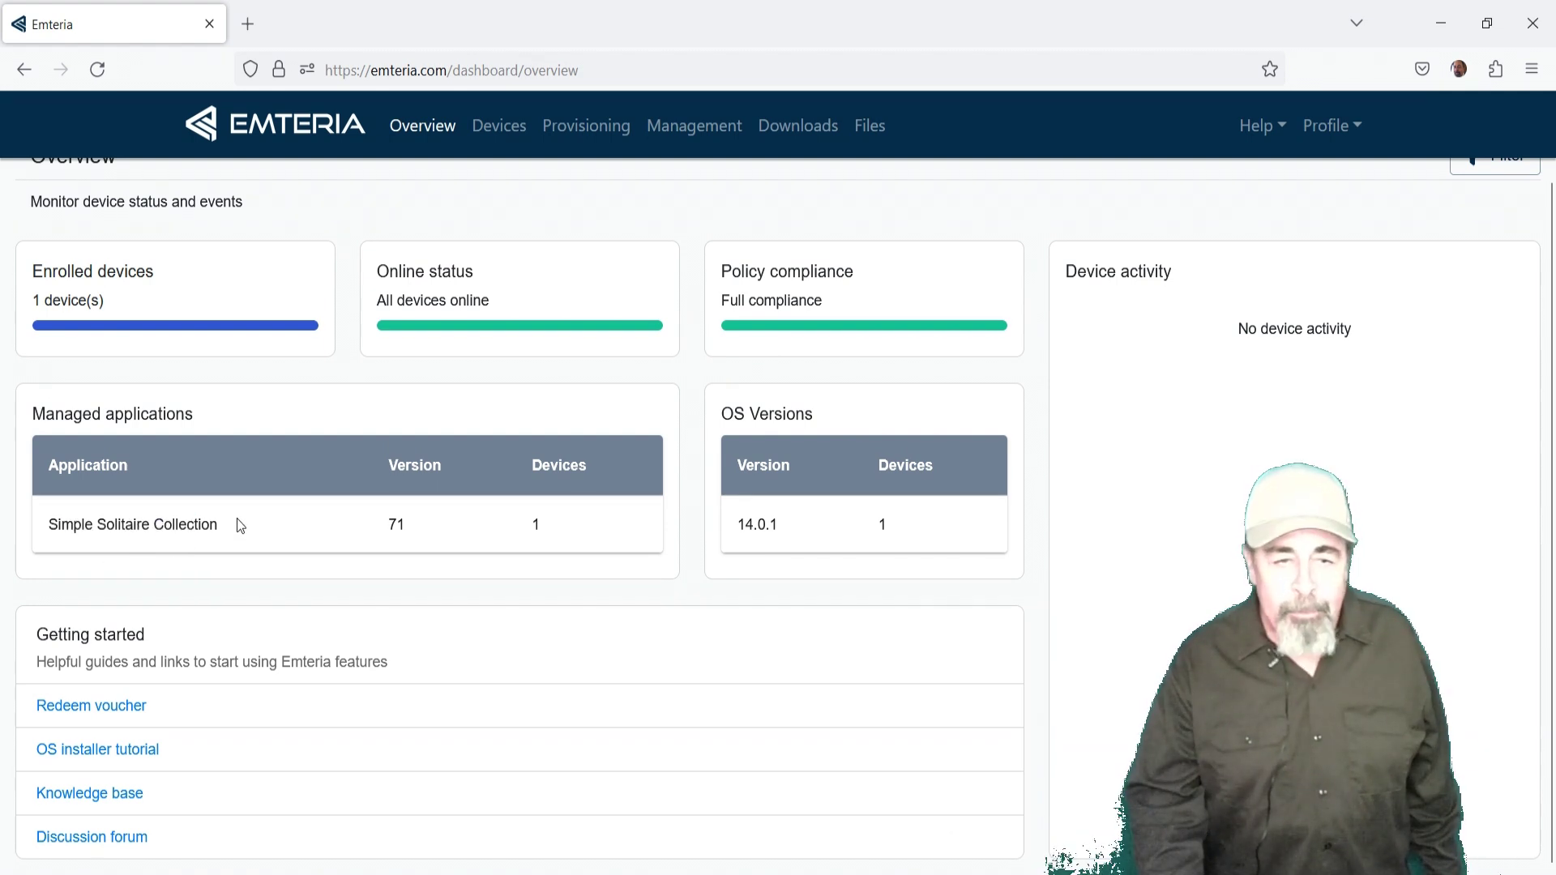
pyautogui.click(499, 125)
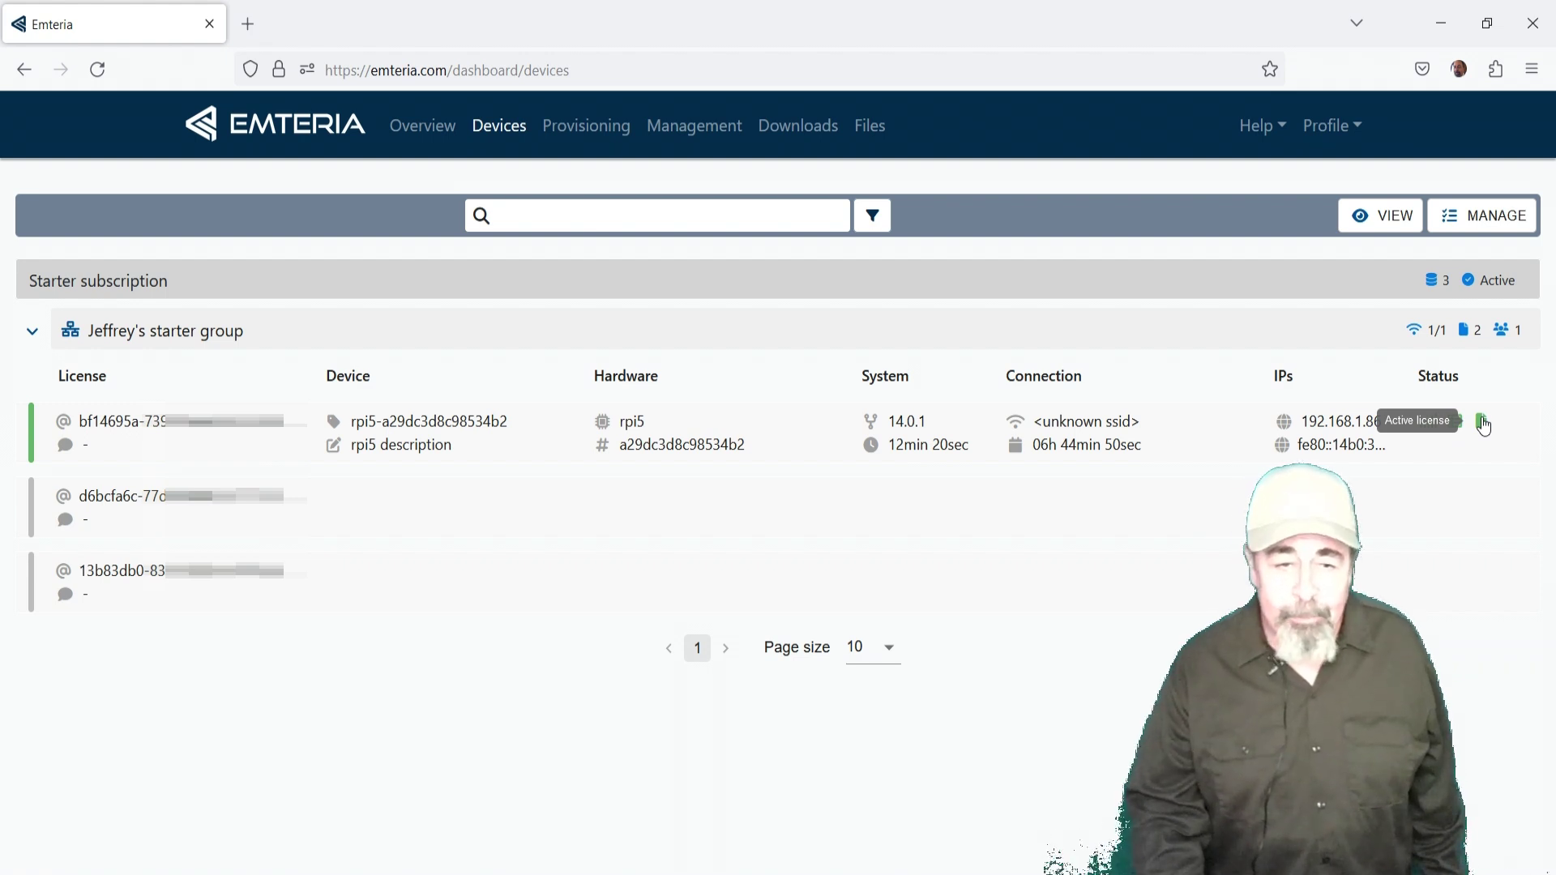
# Step: Browse Provisioning and Management, then view the devices in the starter group
pyautogui.click(597, 126)
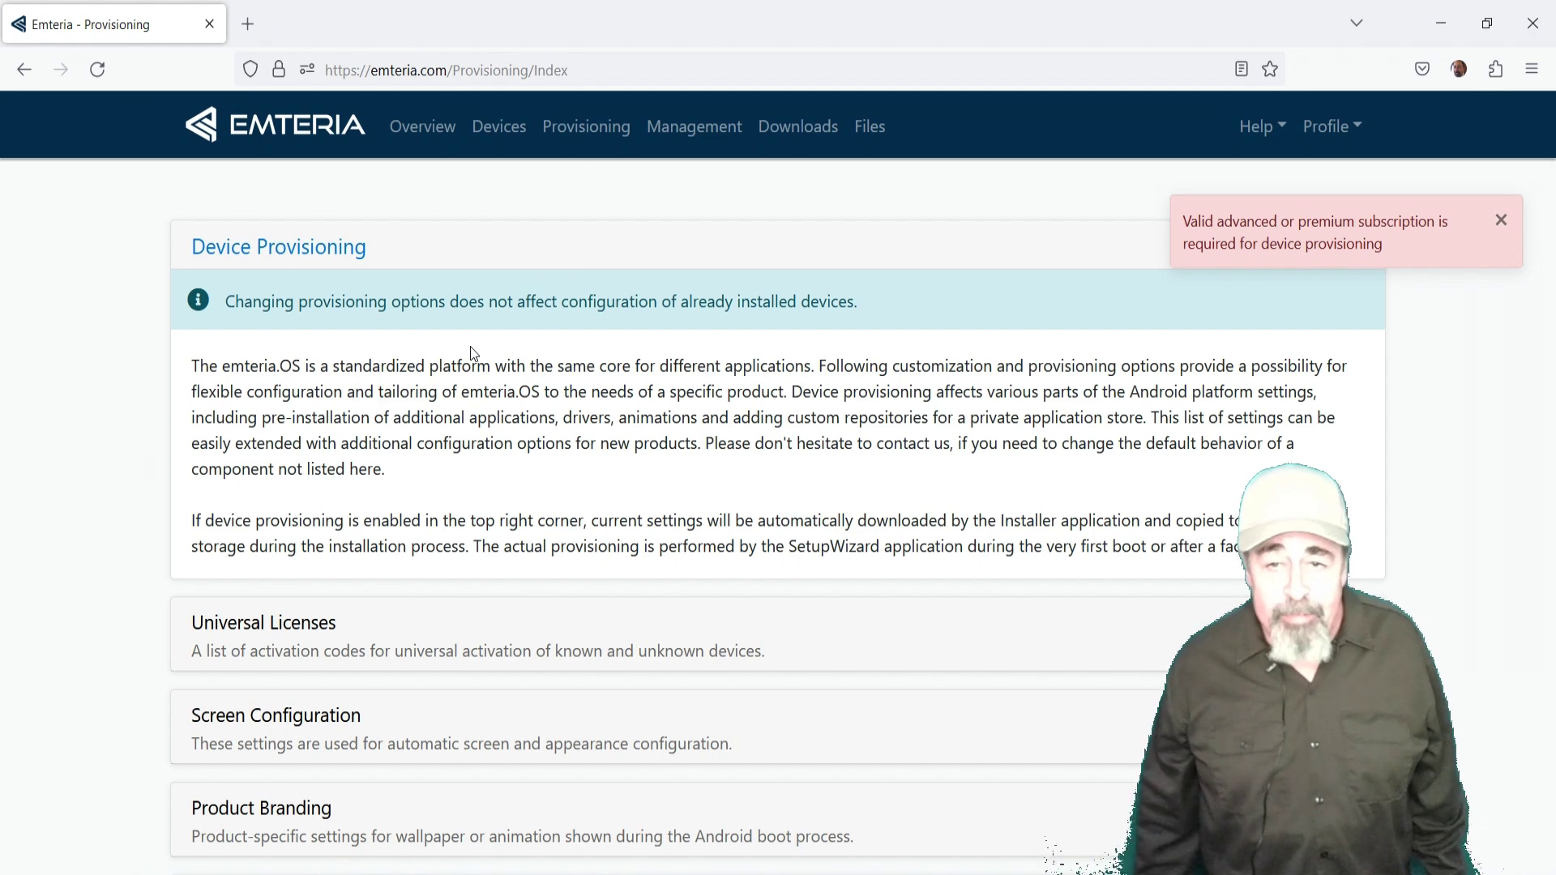
pyautogui.scroll(-9, 474, 354)
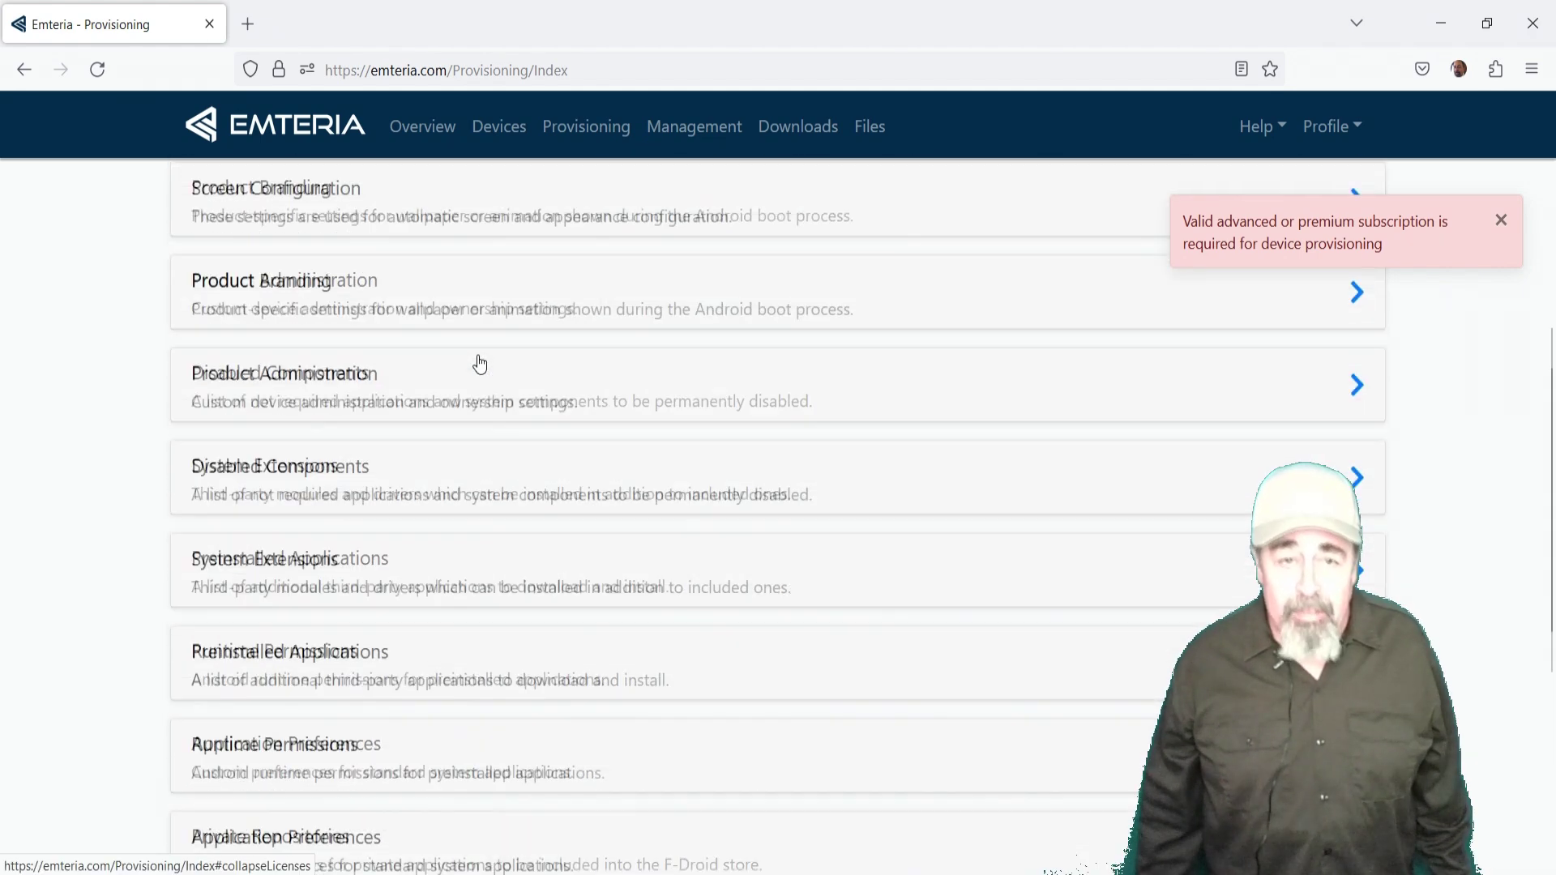
pyautogui.click(687, 128)
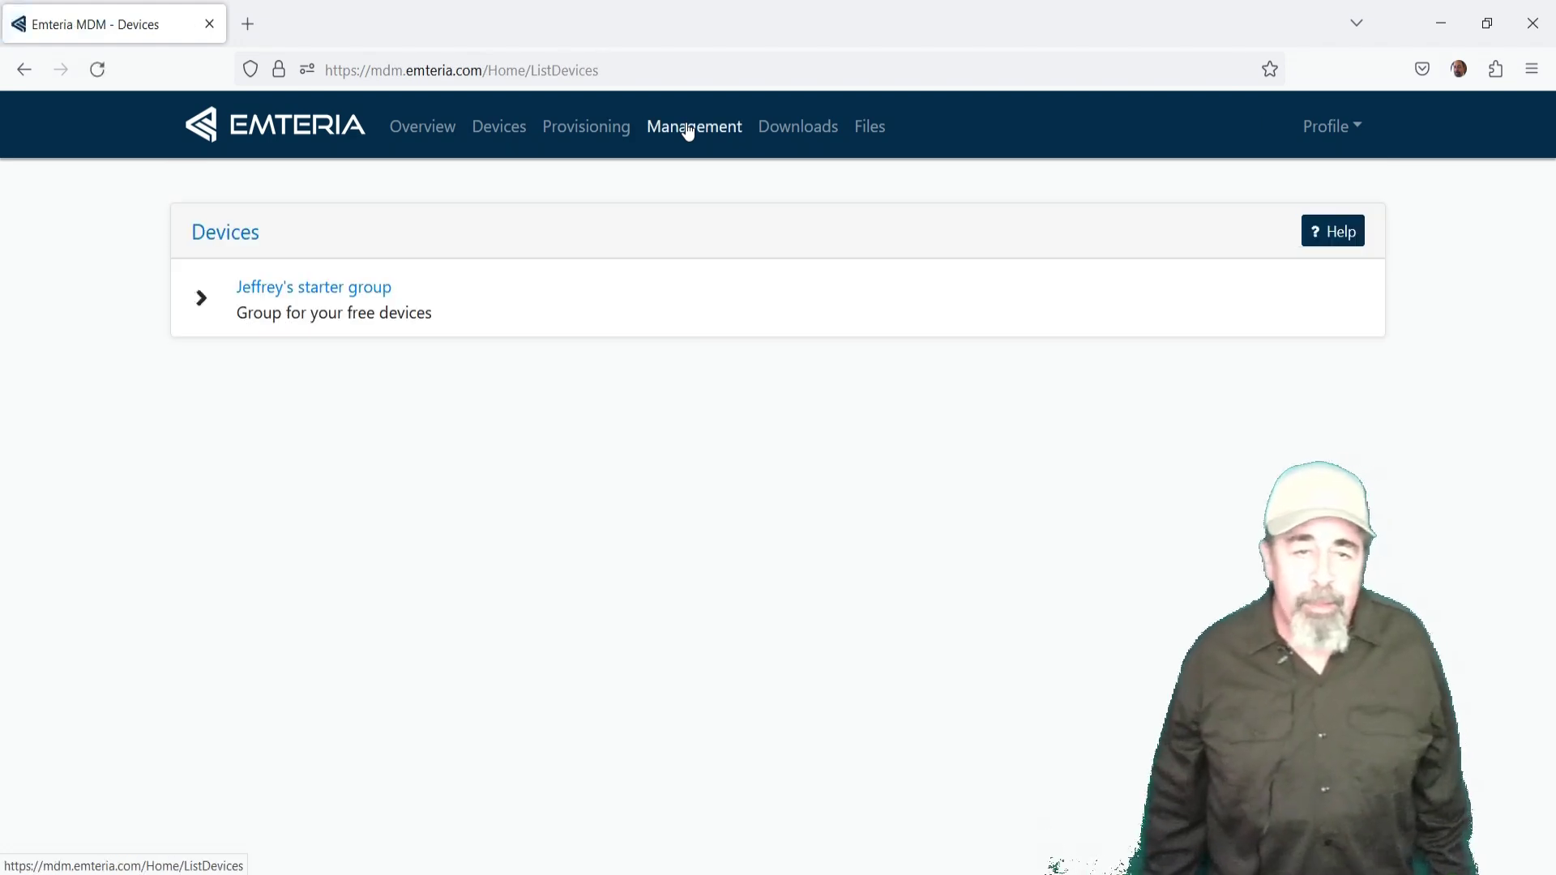
pyautogui.click(272, 289)
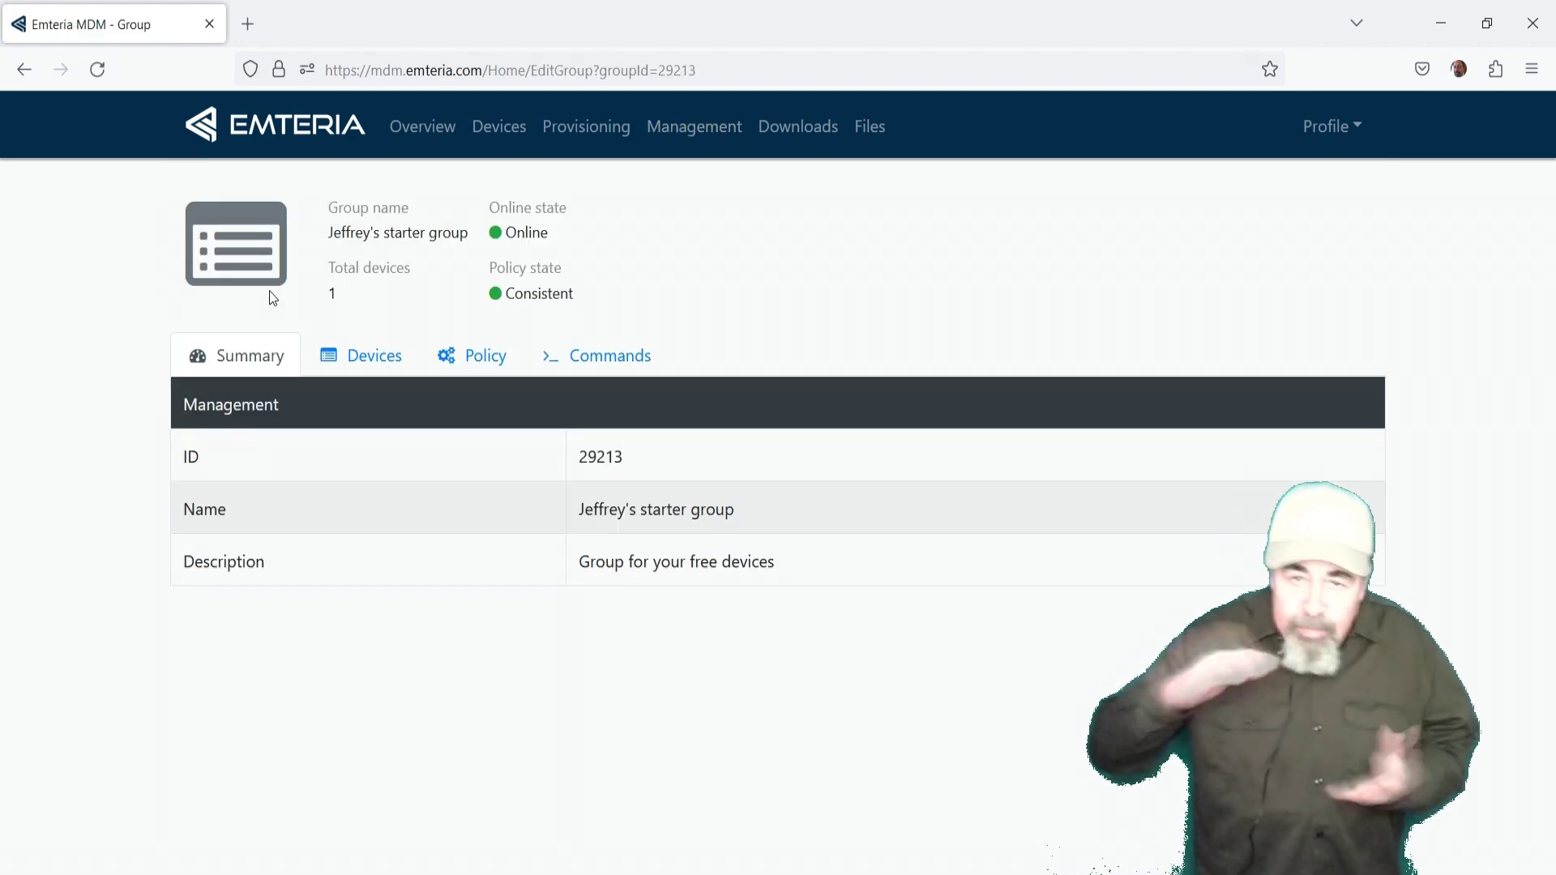
pyautogui.click(368, 363)
# Step: Look through the starter group's policy and commands, cancel a new command, and open Downloads
pyautogui.click(479, 358)
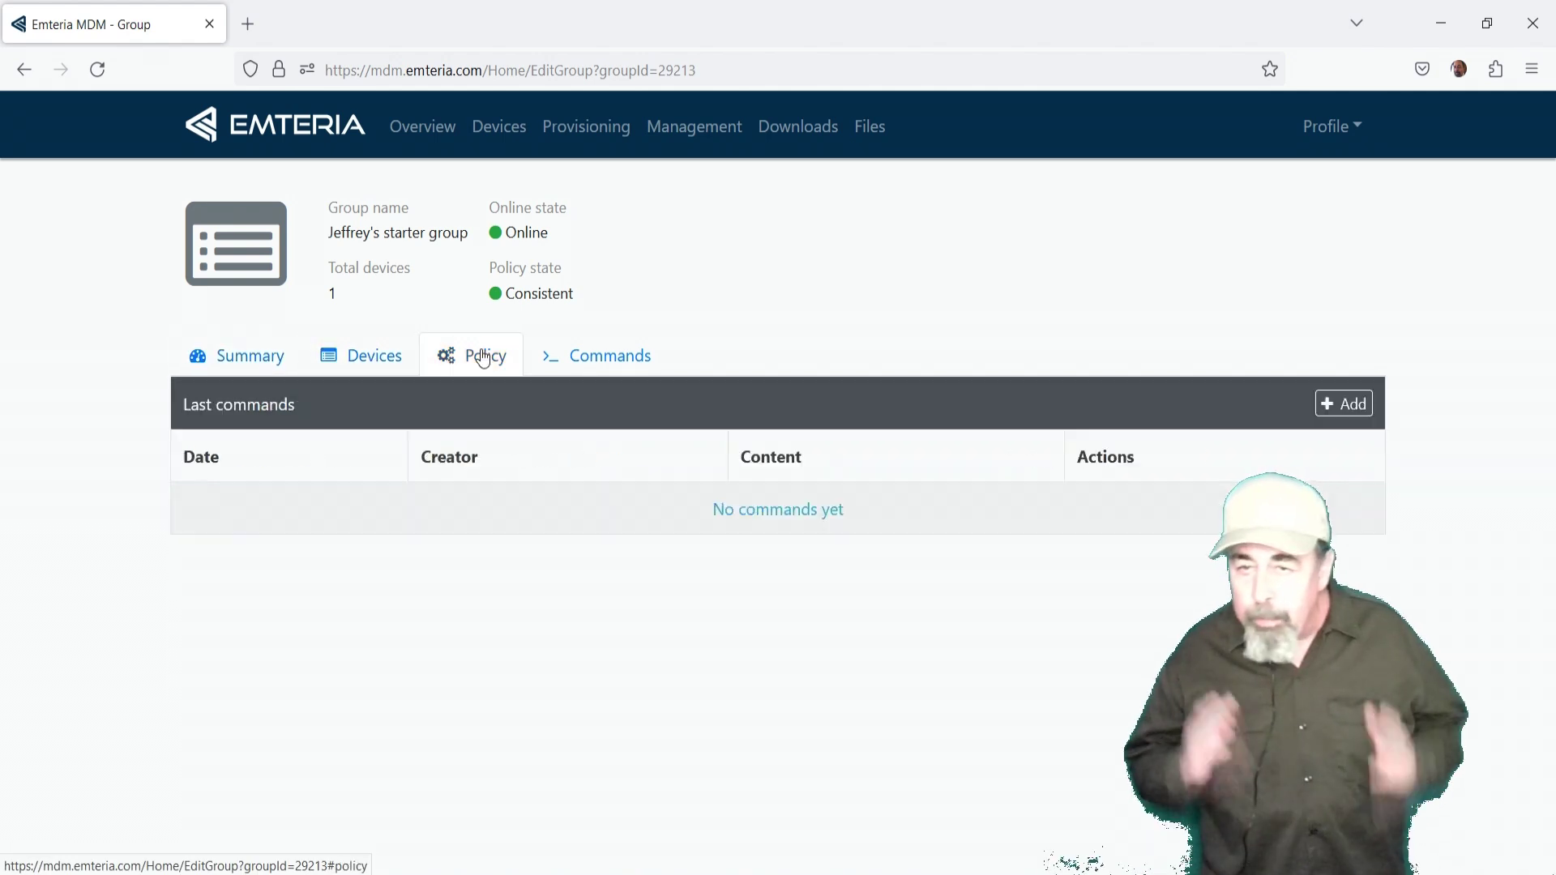
pyautogui.click(1342, 416)
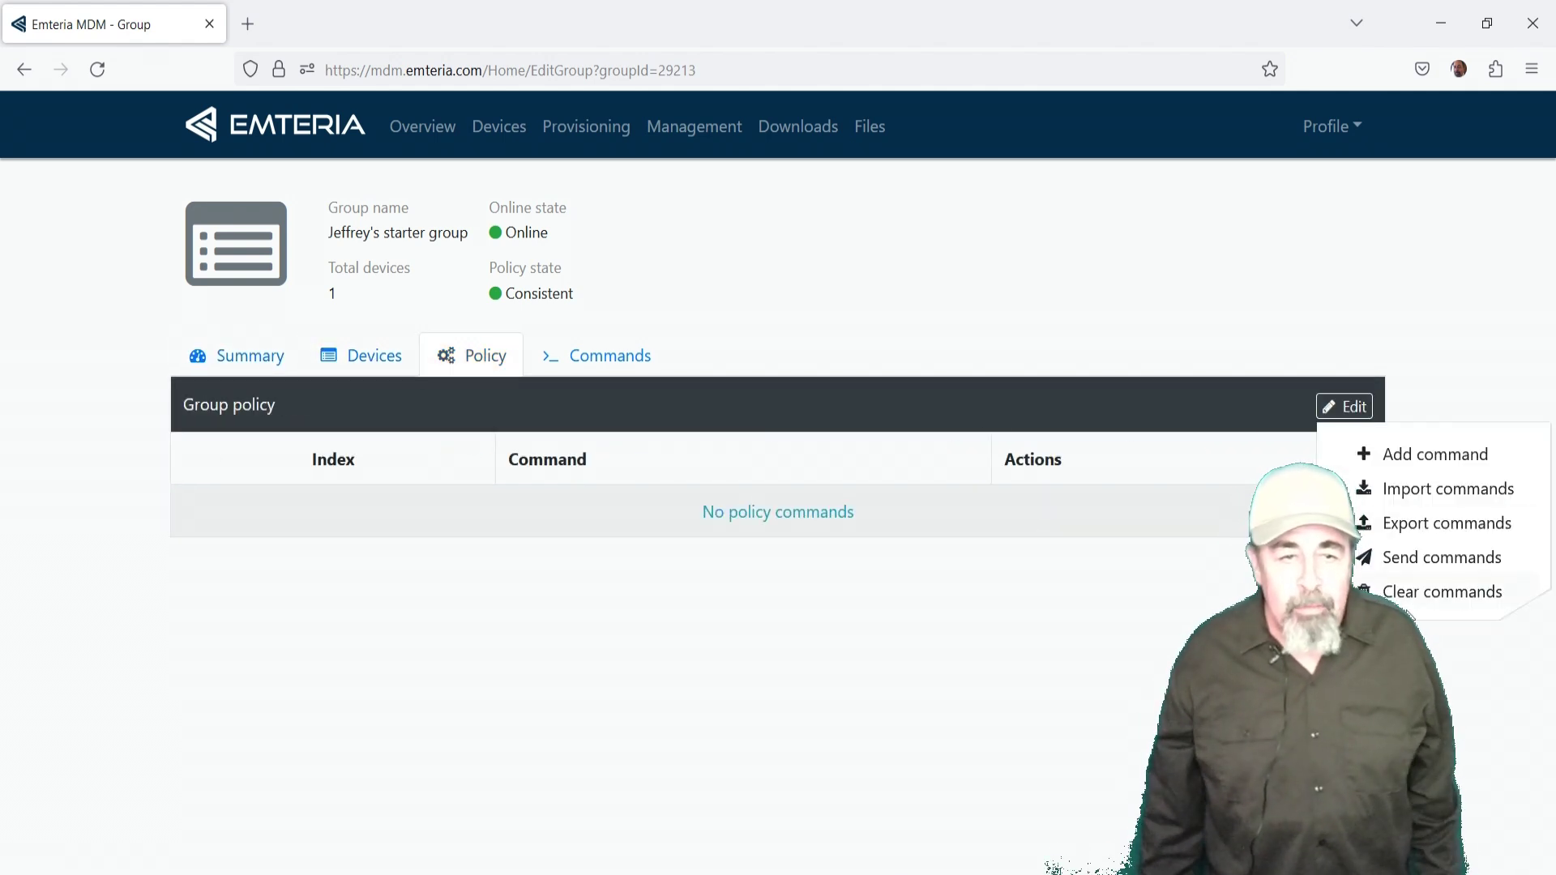
pyautogui.click(608, 355)
pyautogui.click(1343, 404)
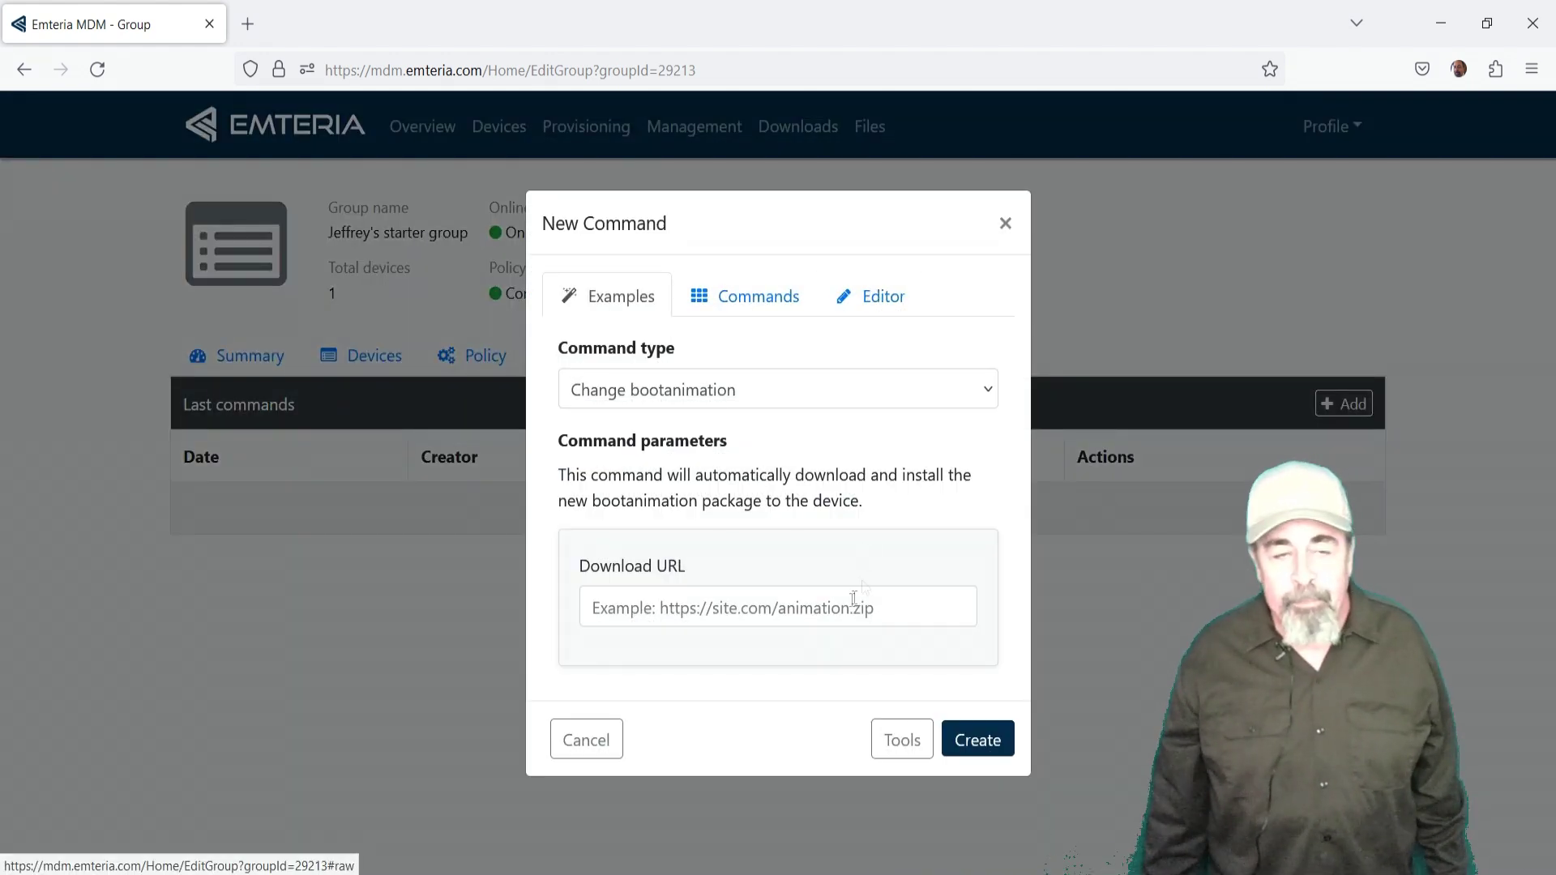
pyautogui.click(611, 731)
pyautogui.click(779, 128)
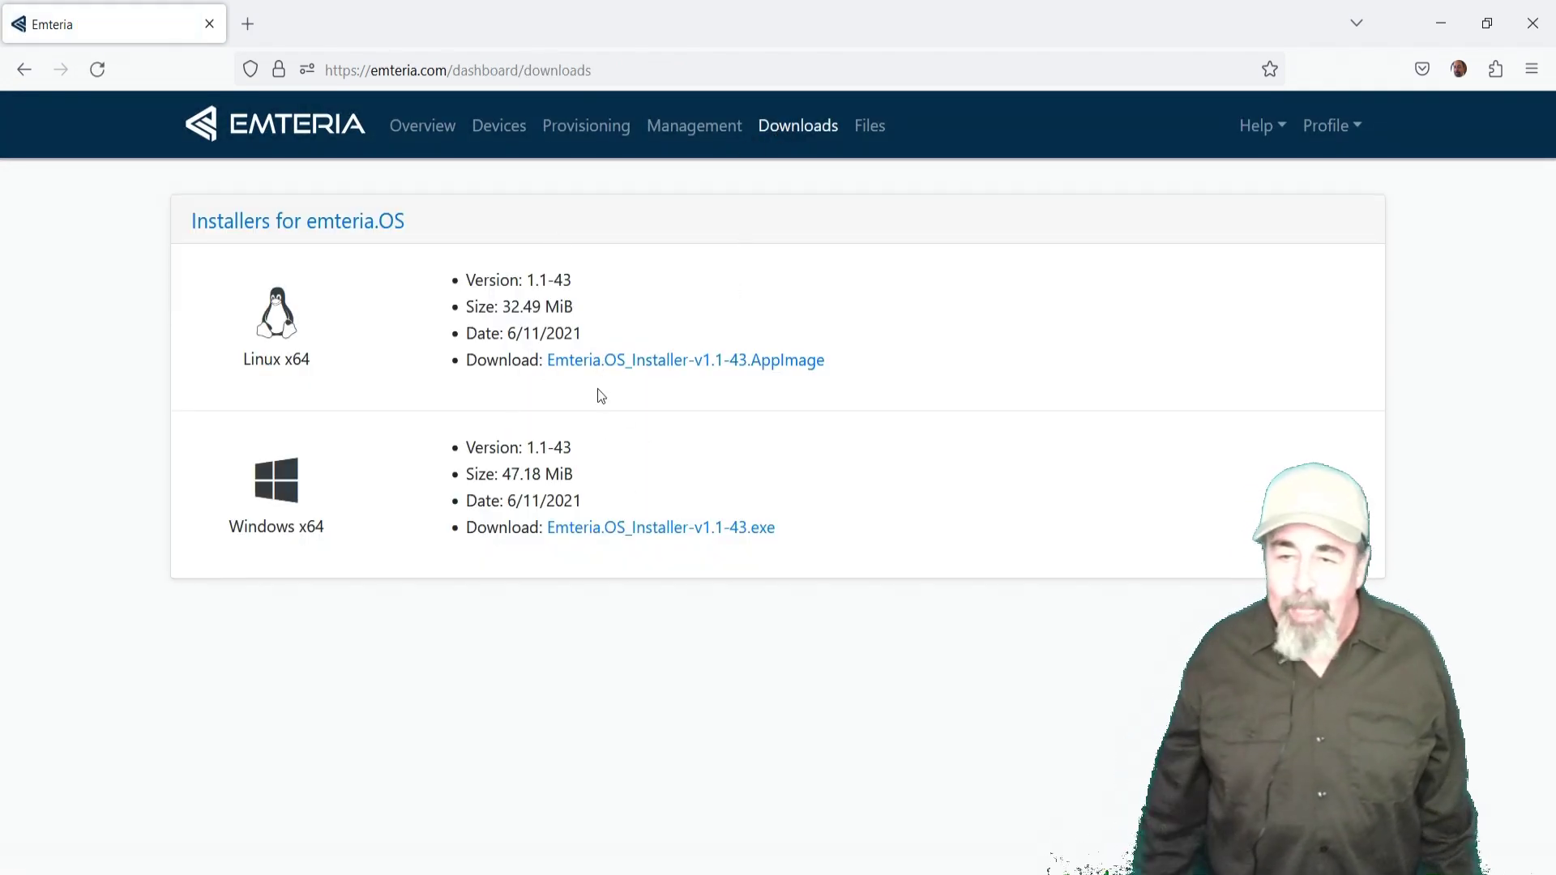
# Step: View the starter group's uploaded files, then return to the emteria.com homepage
pyautogui.click(865, 131)
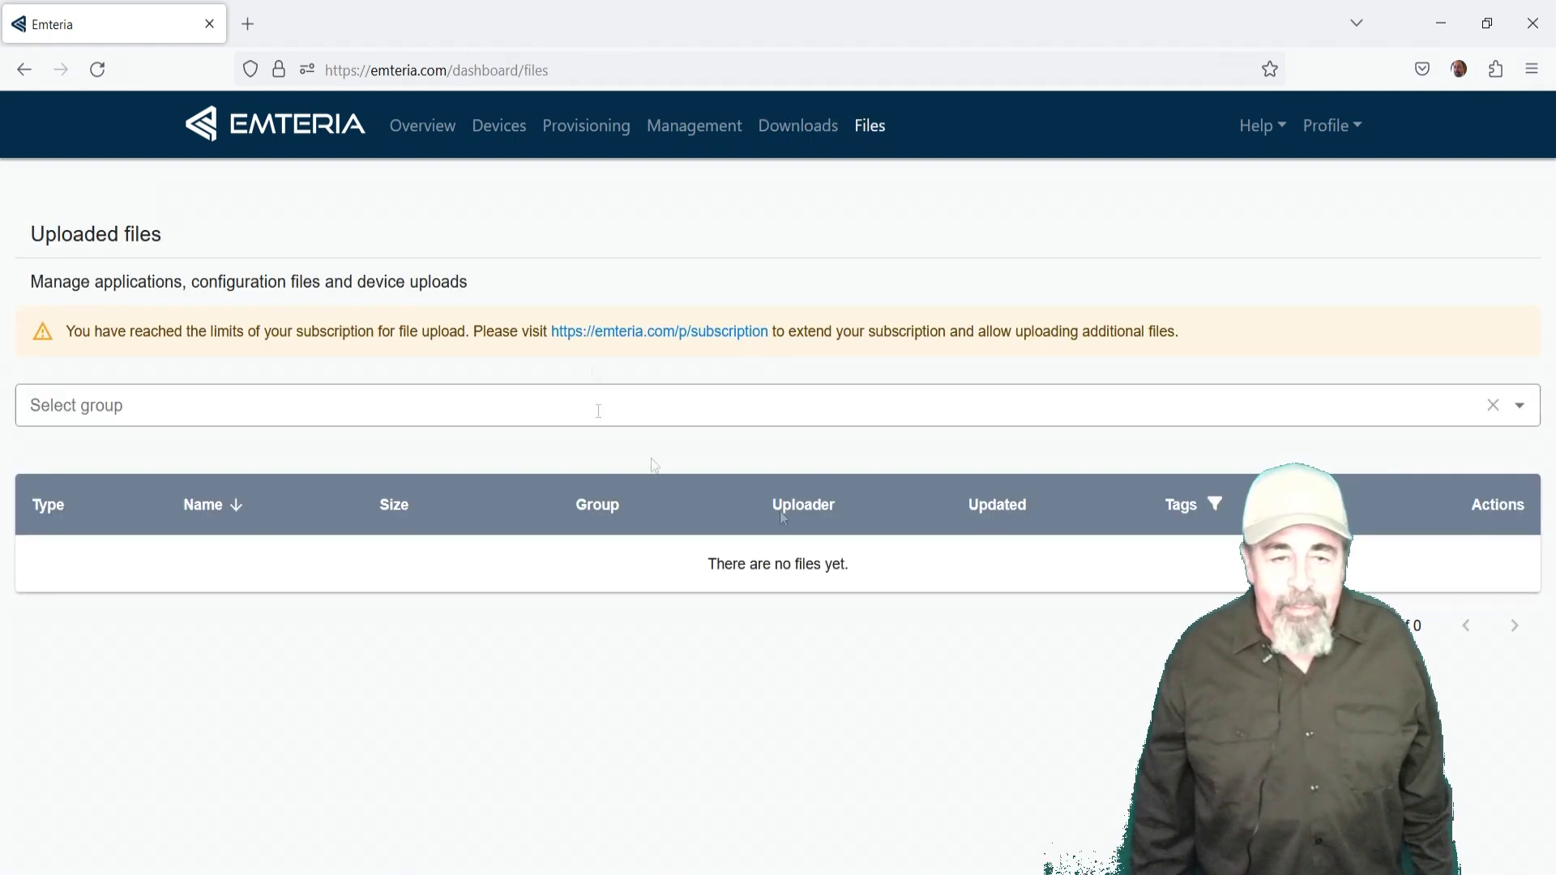
pyautogui.click(659, 404)
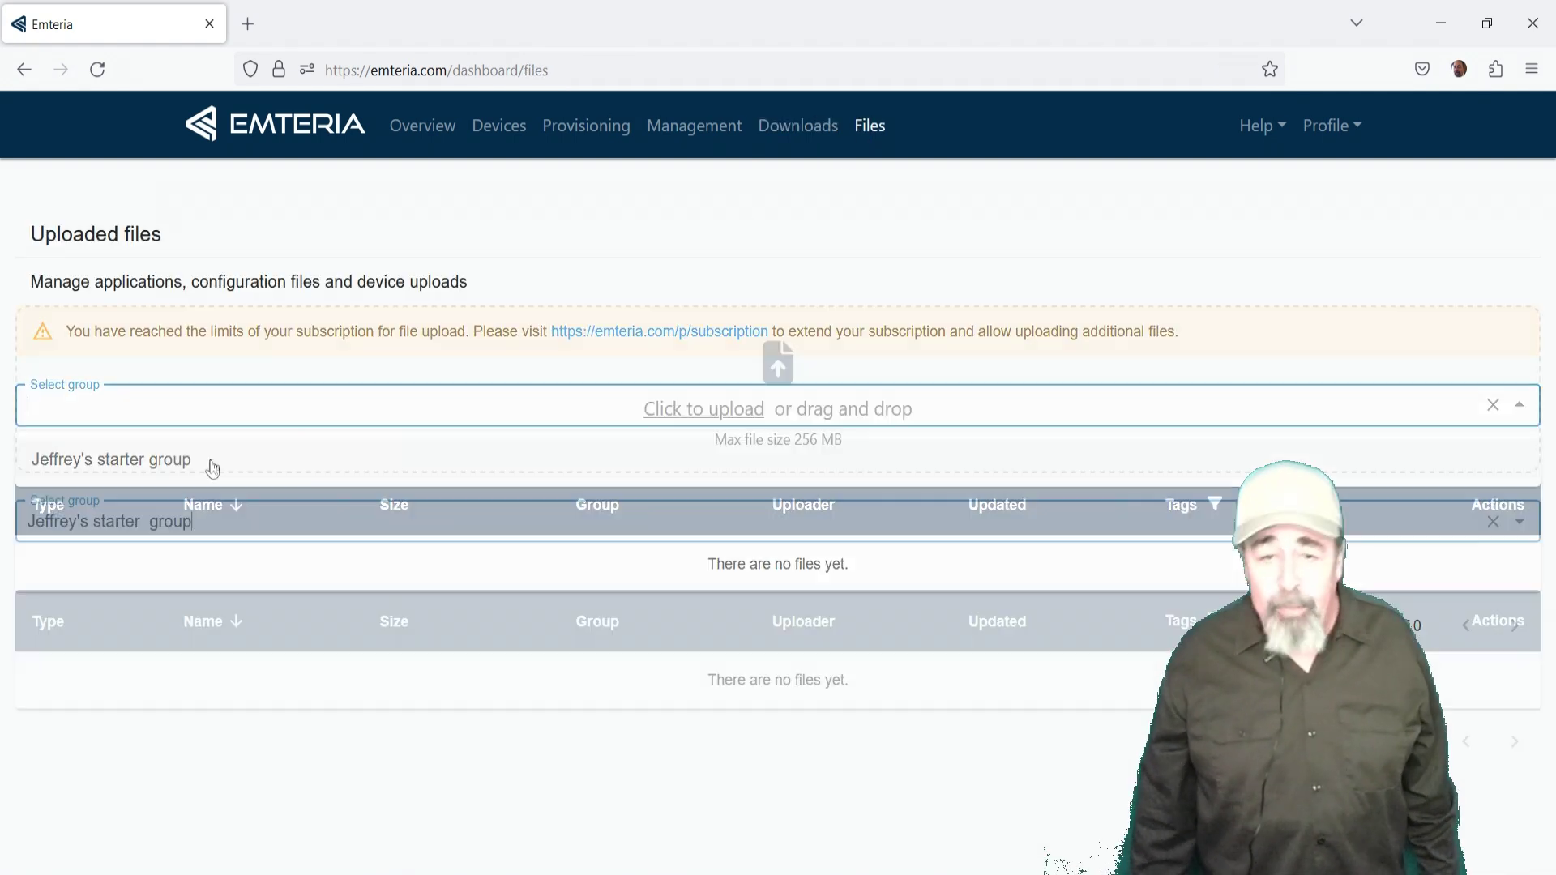
pyautogui.click(209, 452)
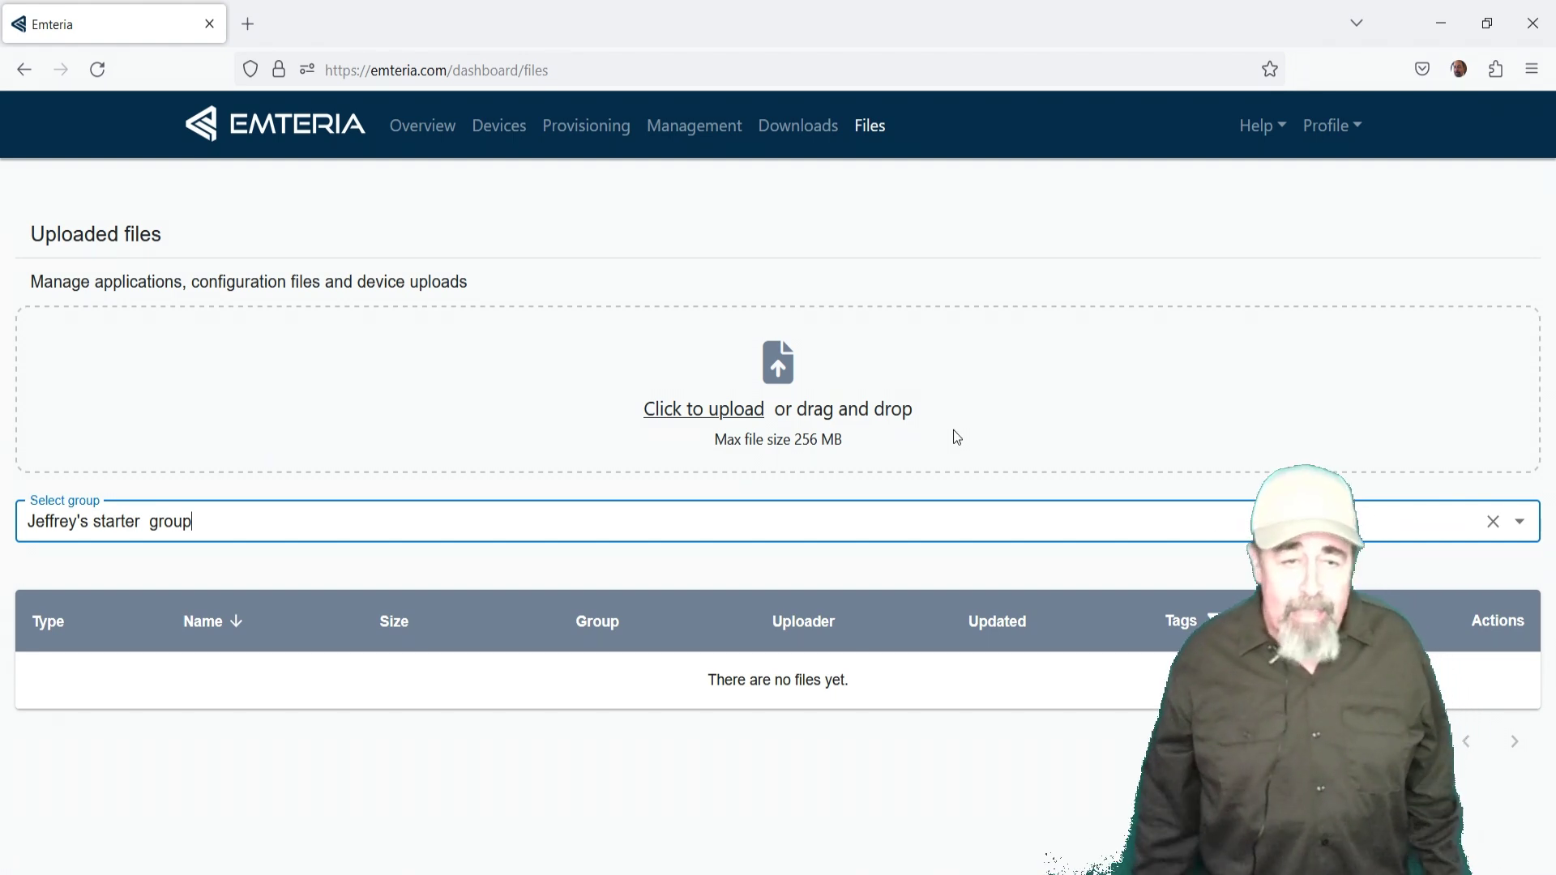
pyautogui.click(220, 130)
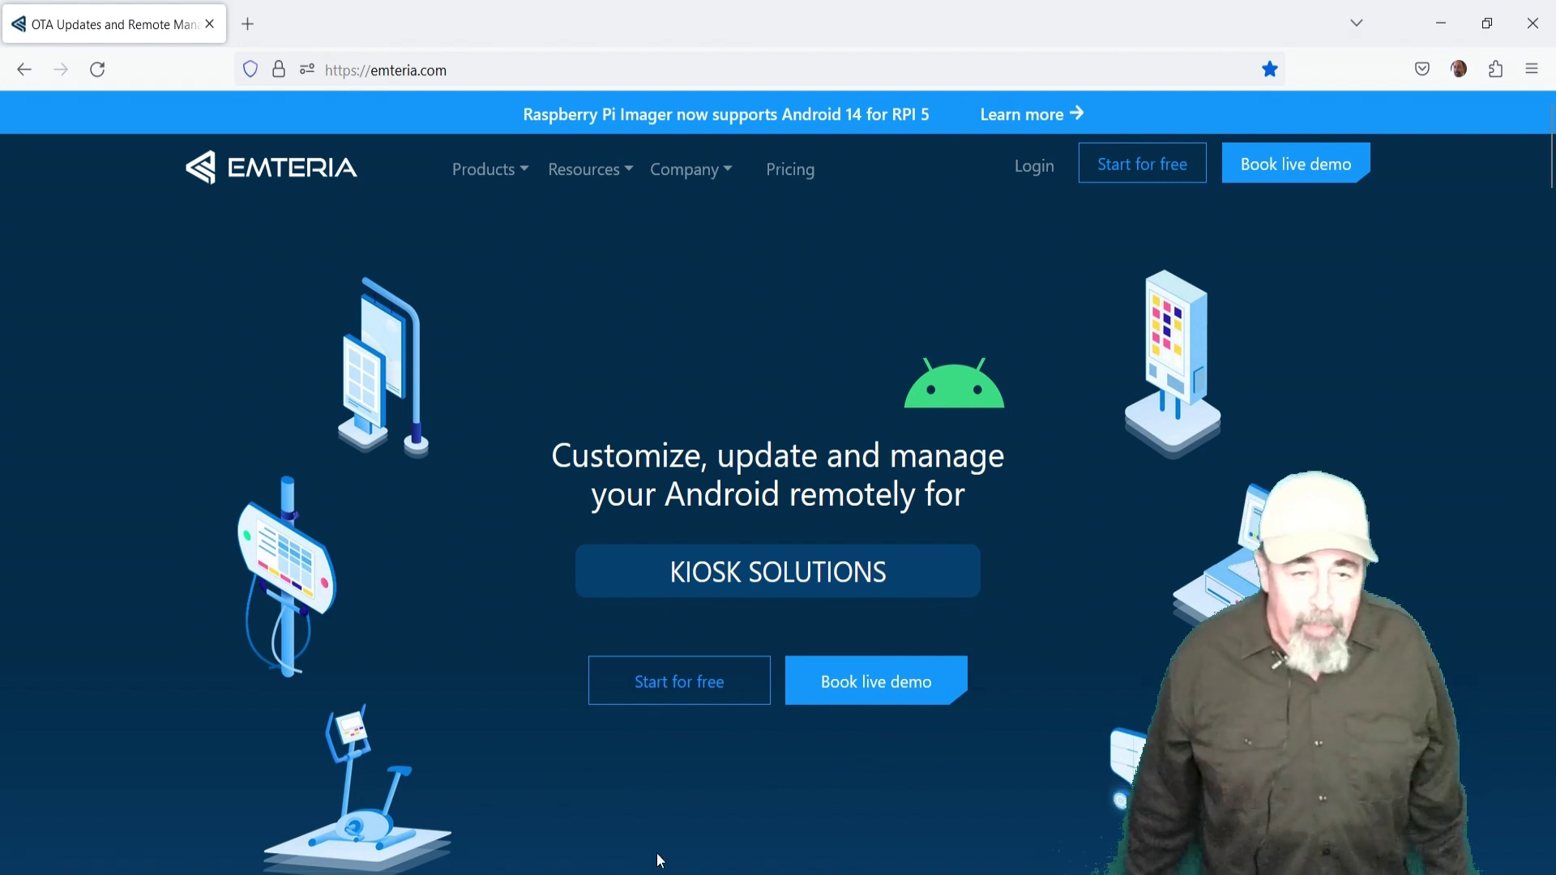
# Step: Switch to the Raspberry Pi Playlist and scroll down and up through its 48 videos
pyautogui.click(774, 798)
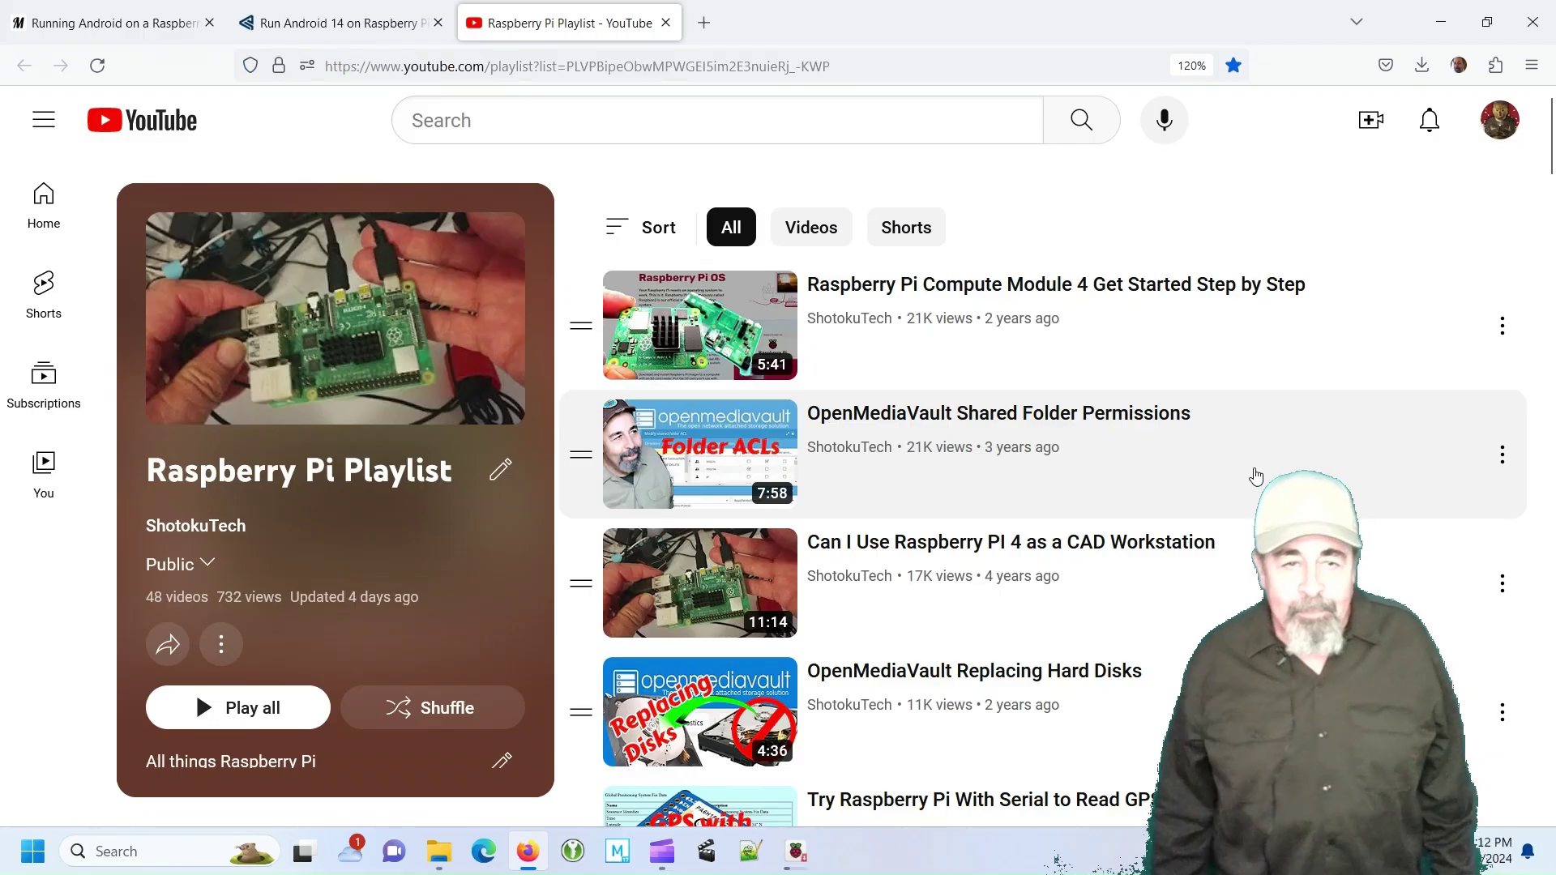
pyautogui.scroll(-15, 1254, 472)
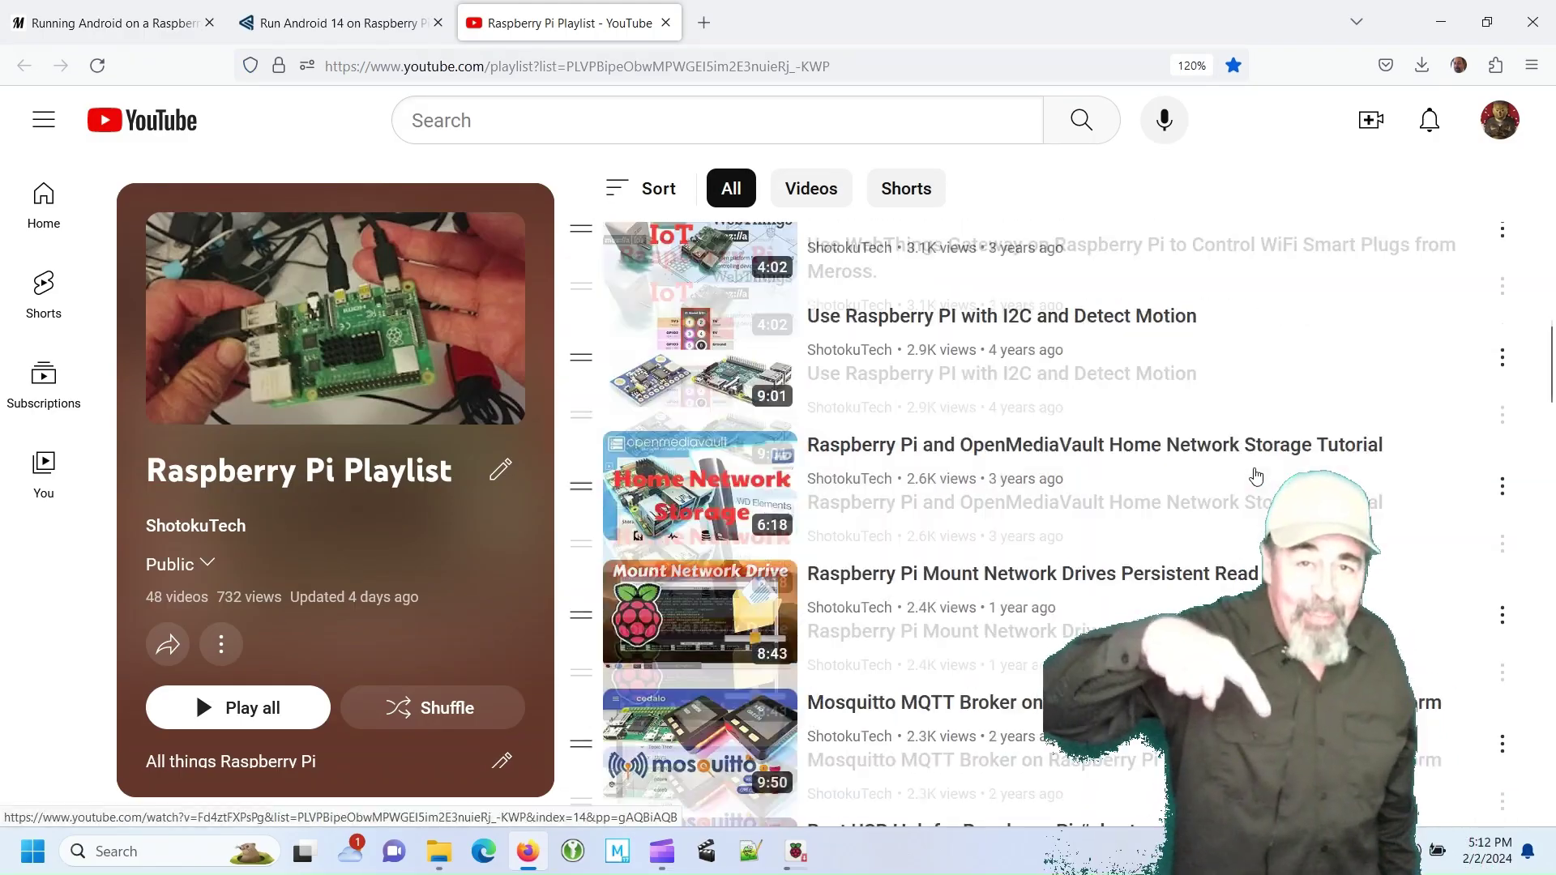
pyautogui.scroll(-20, 1255, 475)
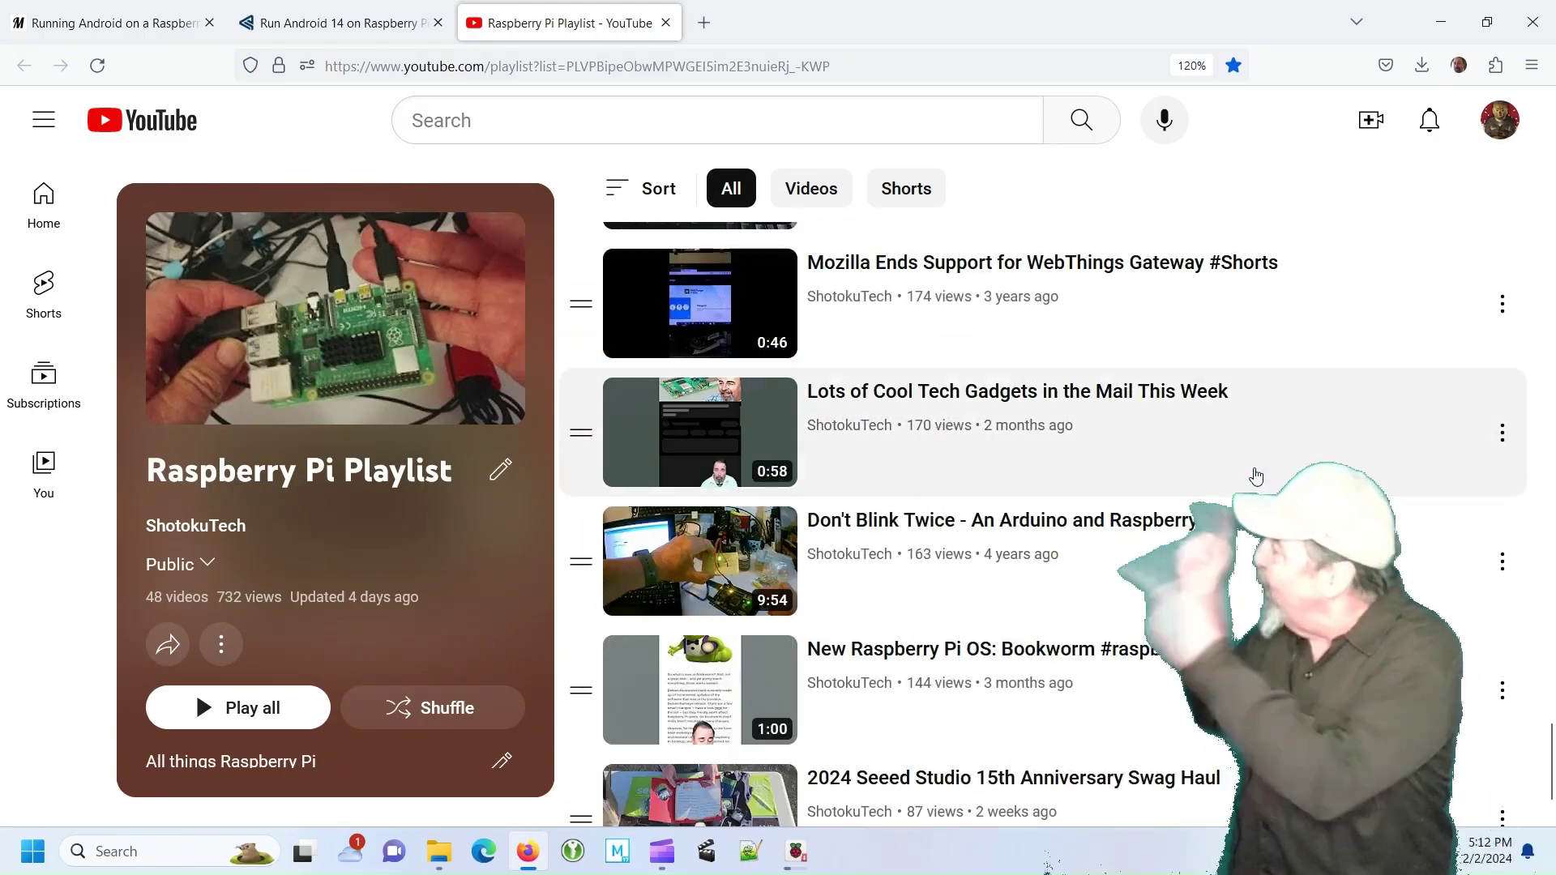
pyautogui.scroll(-2, 1255, 476)
pyautogui.scroll(5, 1252, 478)
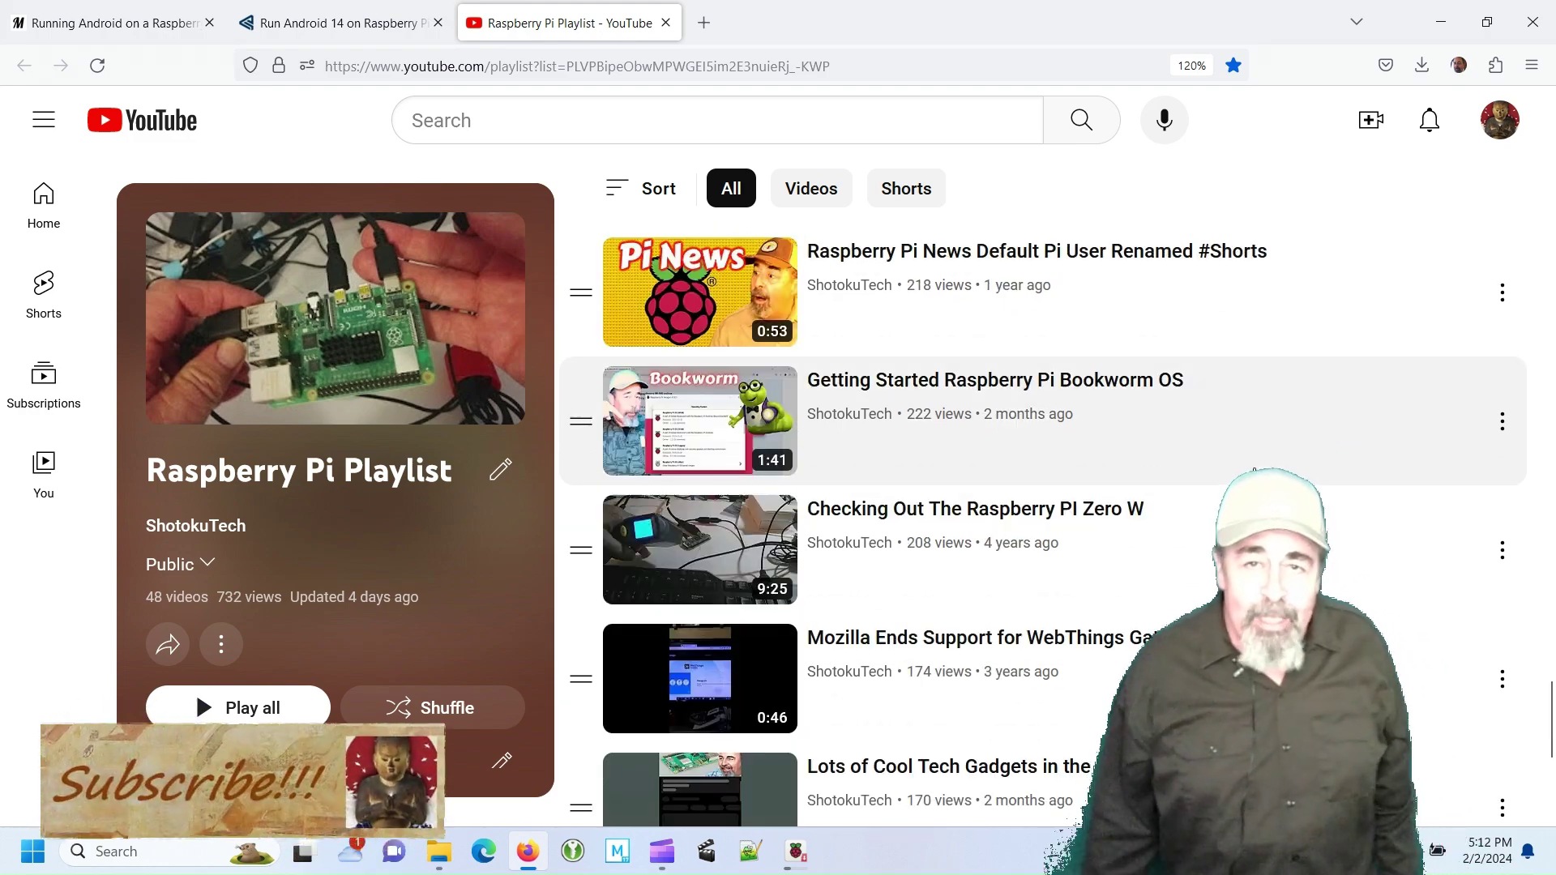
pyautogui.scroll(-20, 1254, 472)
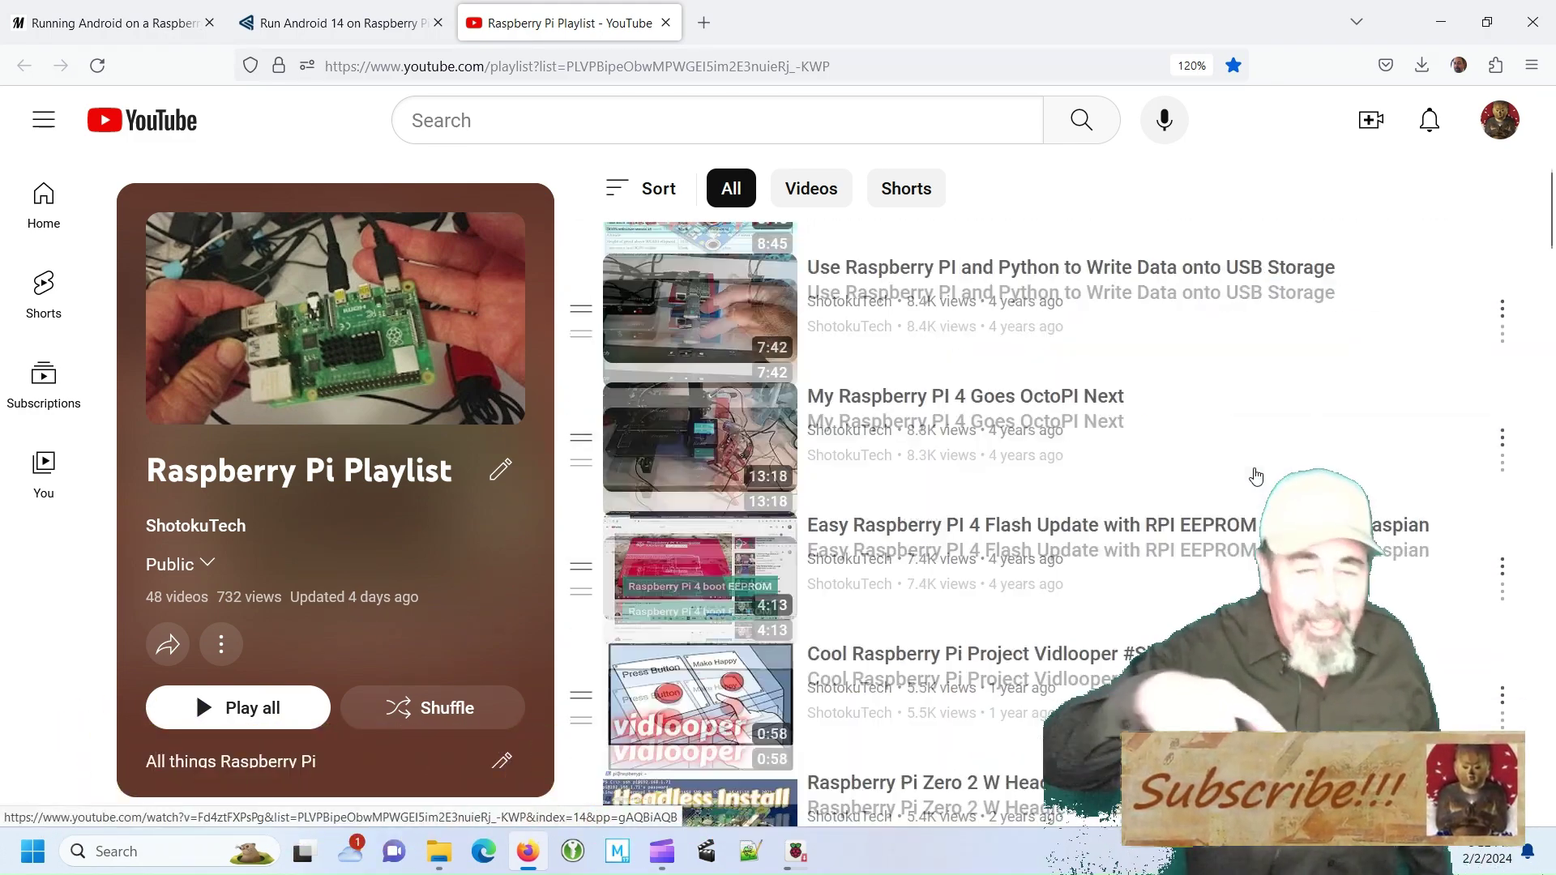
pyautogui.scroll(10, 1255, 476)
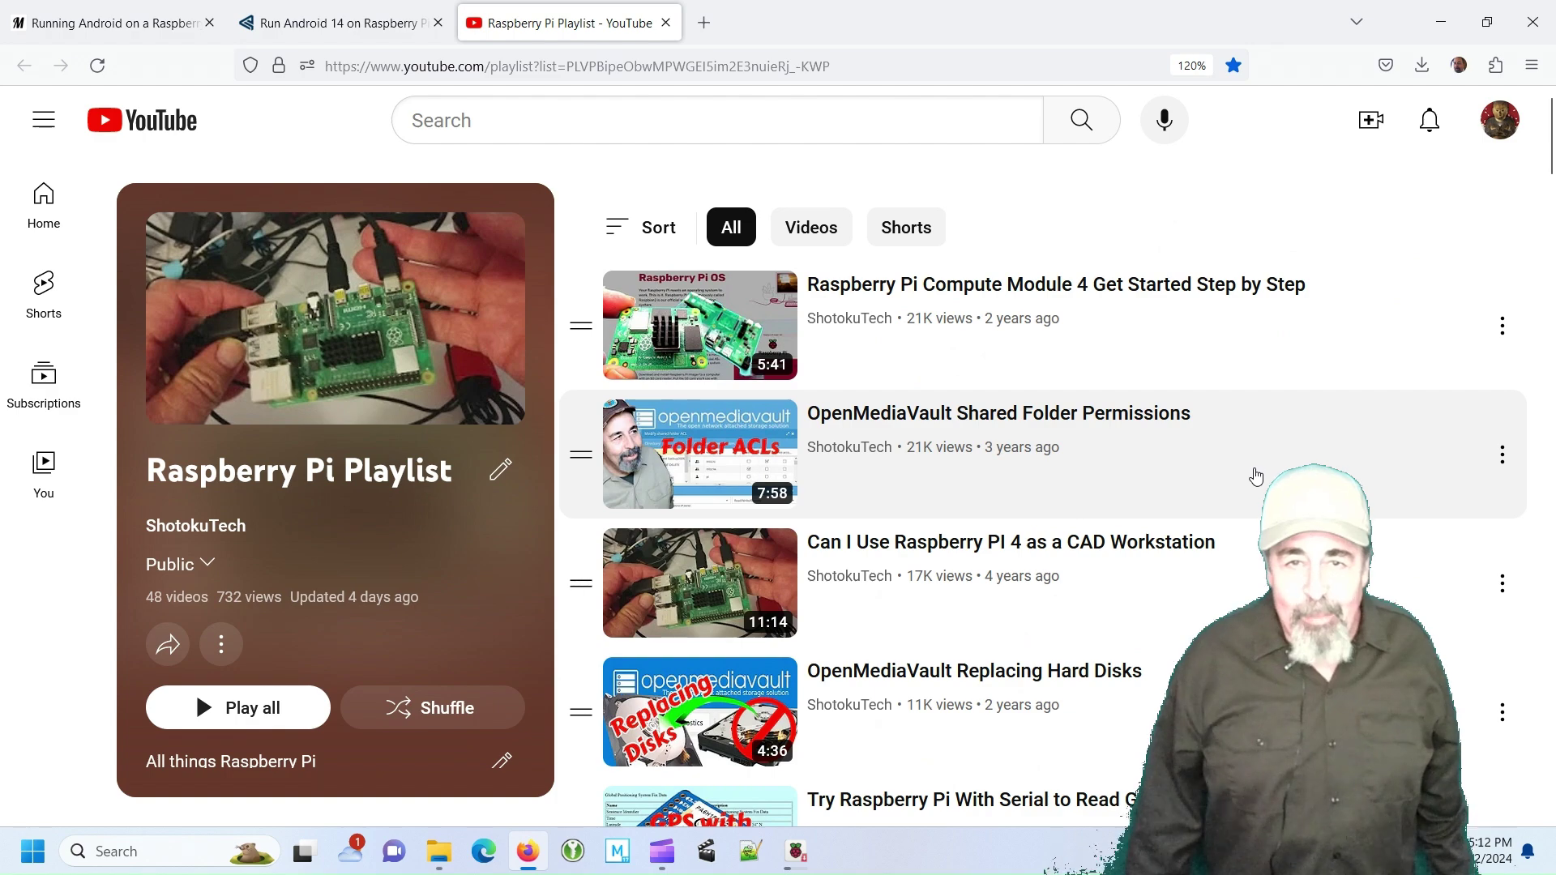